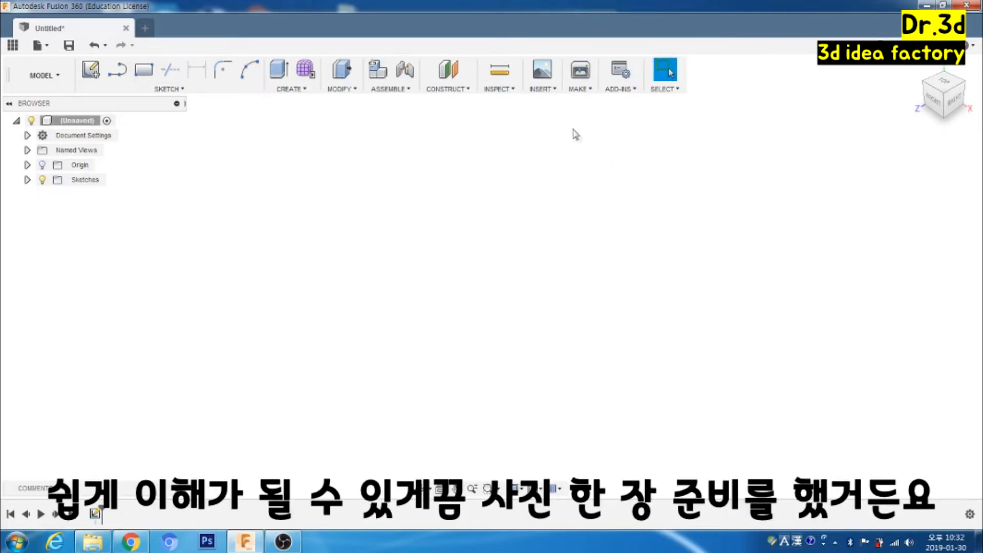
# Step: Start a new sketch and place the text "농어" at the origin with a 10 mm height
pyautogui.click(90, 69)
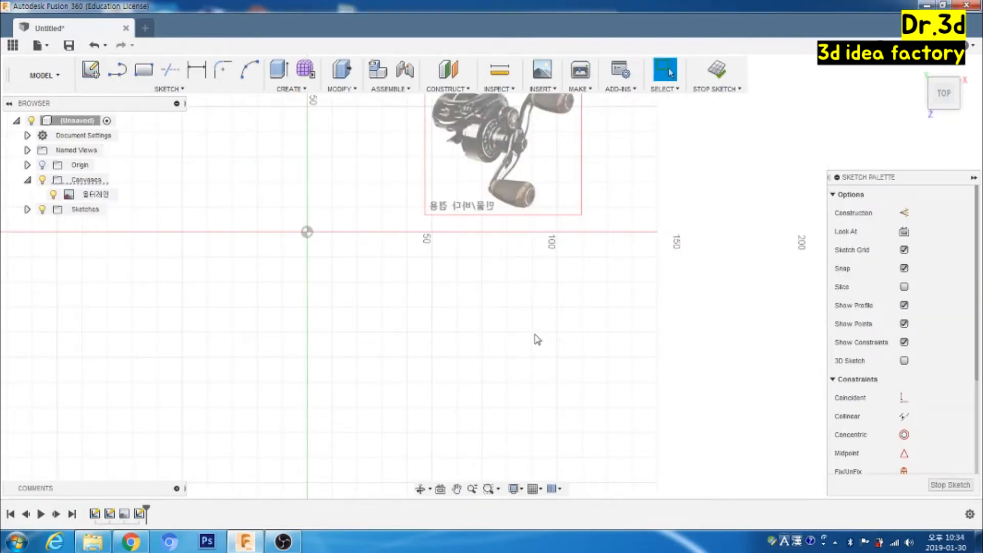
pyautogui.moveTo(535, 340); pyautogui.dragTo(548, 388, button='middle')
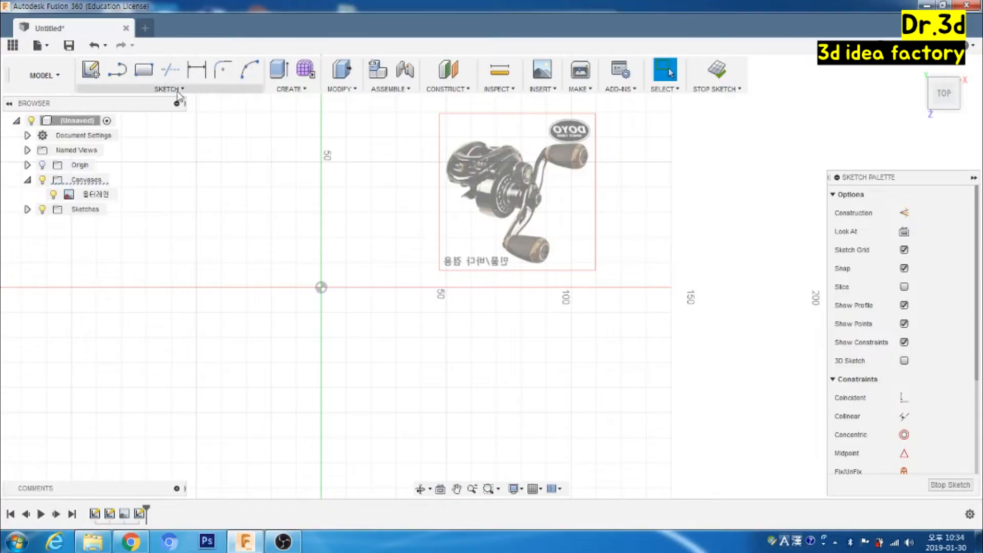
pyautogui.click(177, 90)
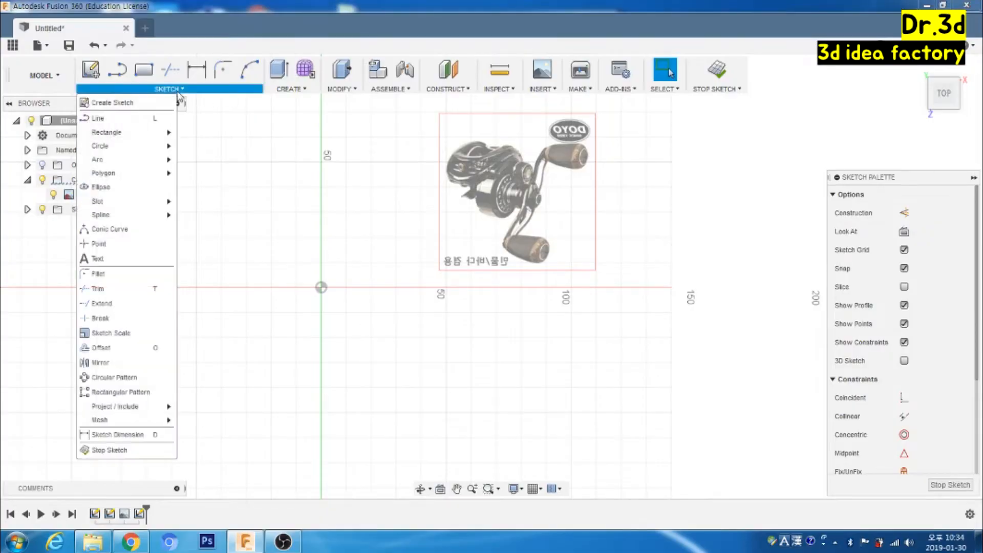
pyautogui.click(122, 263)
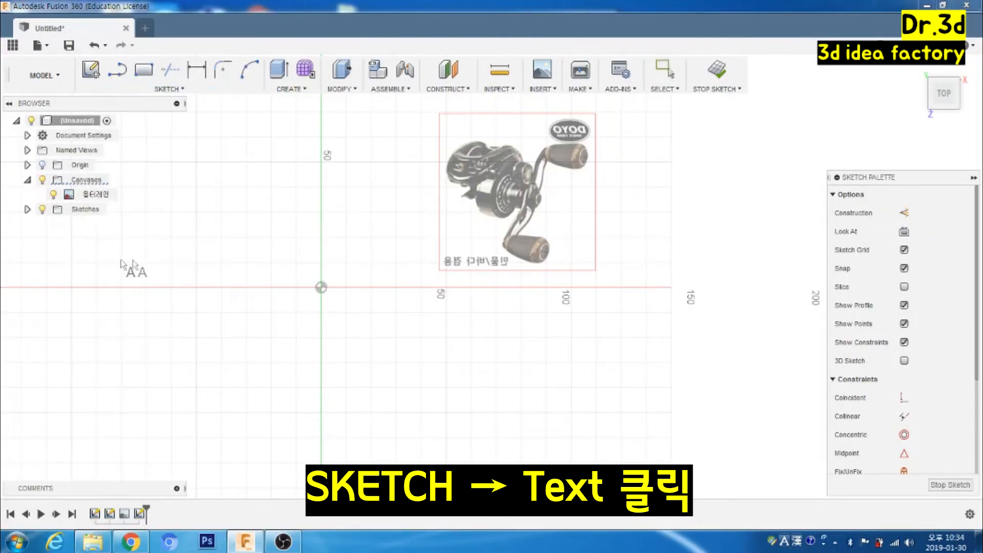
pyautogui.click(321, 287)
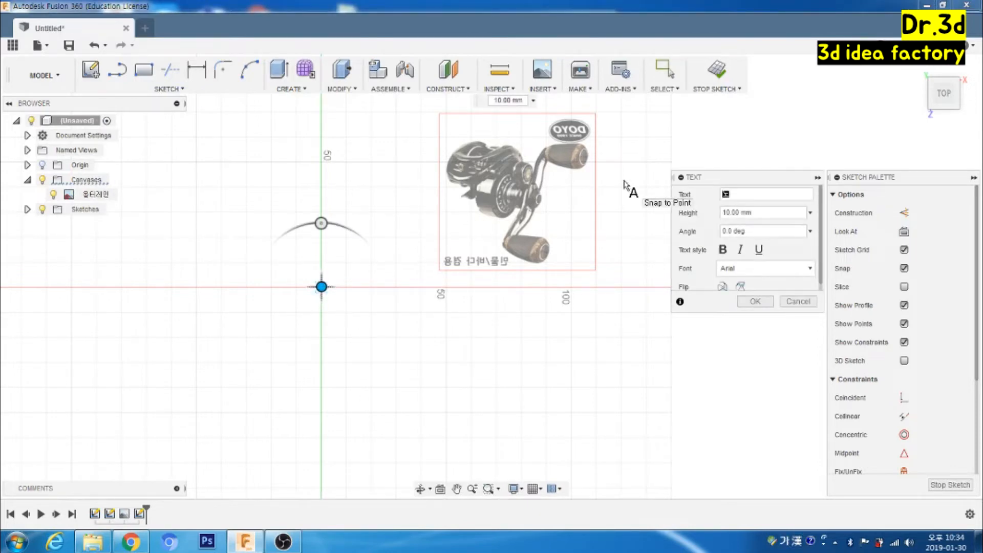
pyautogui.write('캐')
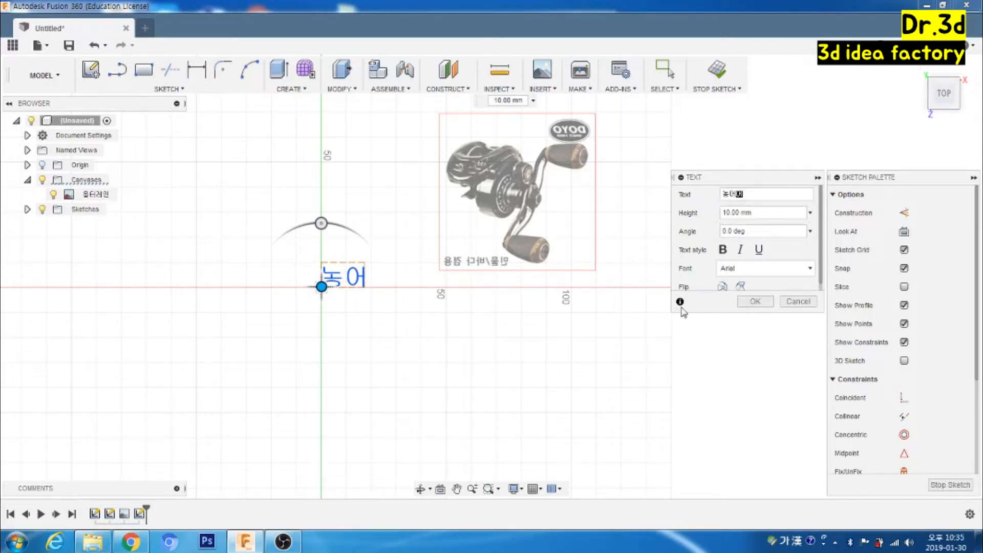
pyautogui.click(756, 302)
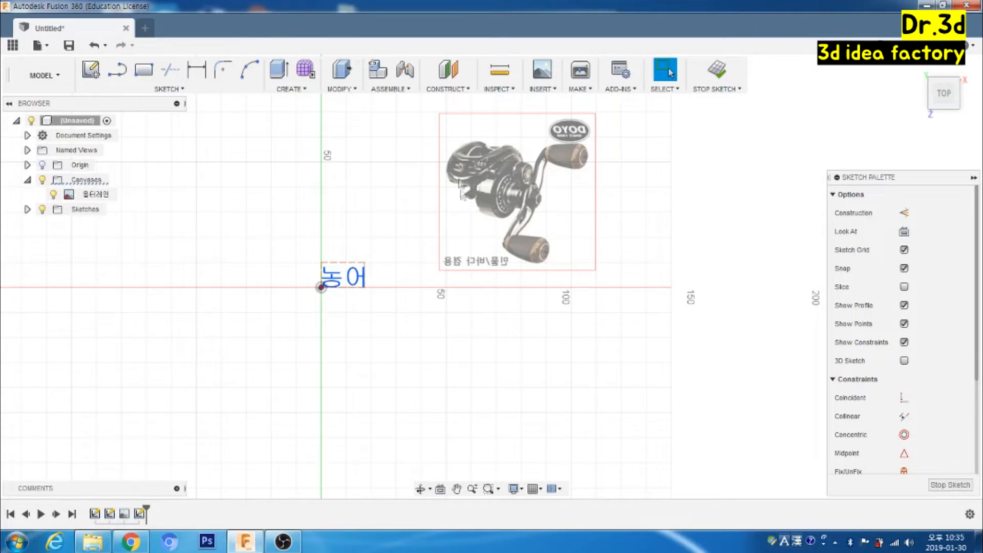
# Step: Enlarge the "농어" text to about 86 mm high and change its font to 스플래툰K
pyautogui.click(374, 272)
pyautogui.moveTo(365, 265)
pyautogui.mouseDown()
pyautogui.moveTo(634, 186)
pyautogui.moveTo(799, 82)
pyautogui.moveTo(830, 76)
pyautogui.mouseUp()
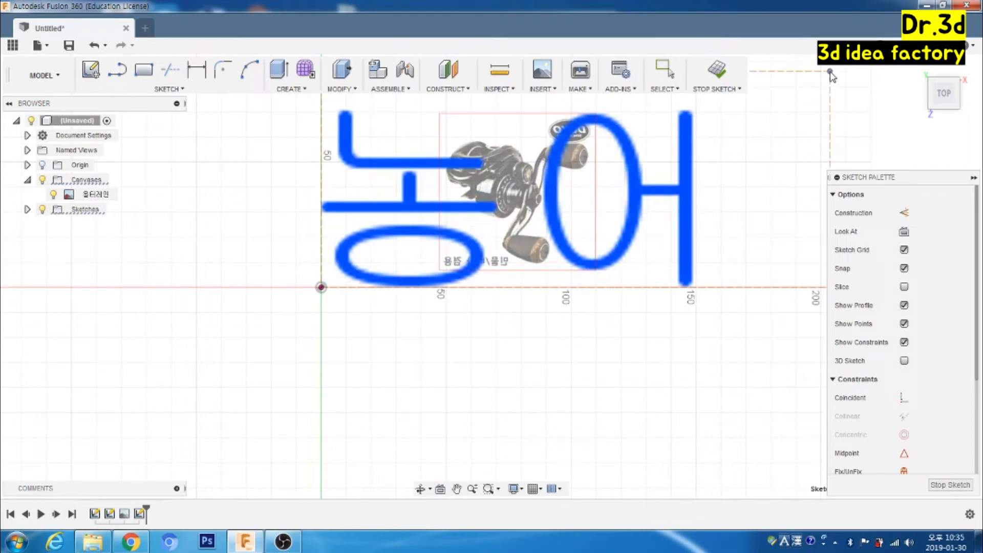
pyautogui.doubleClick(633, 208)
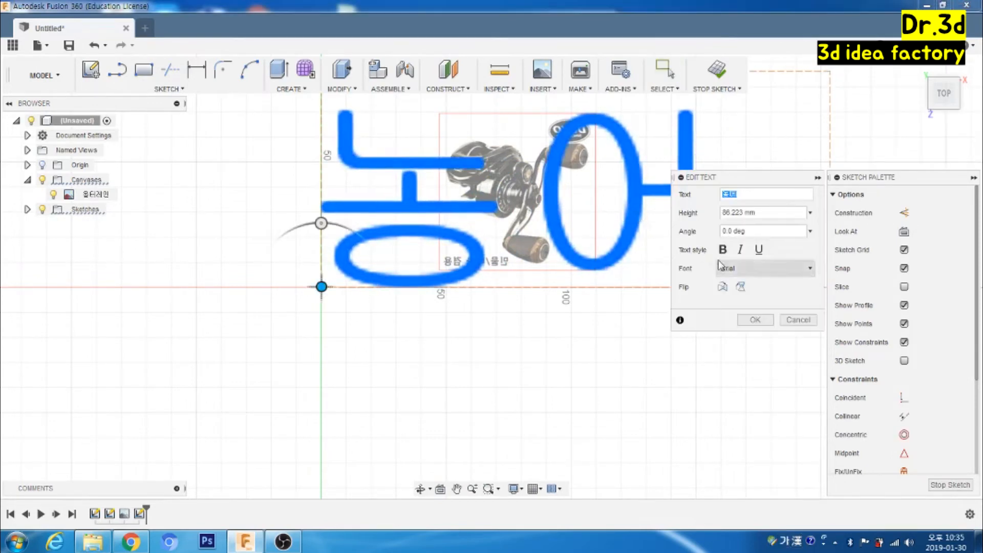
pyautogui.click(764, 269)
pyautogui.scroll(-15, 772, 325)
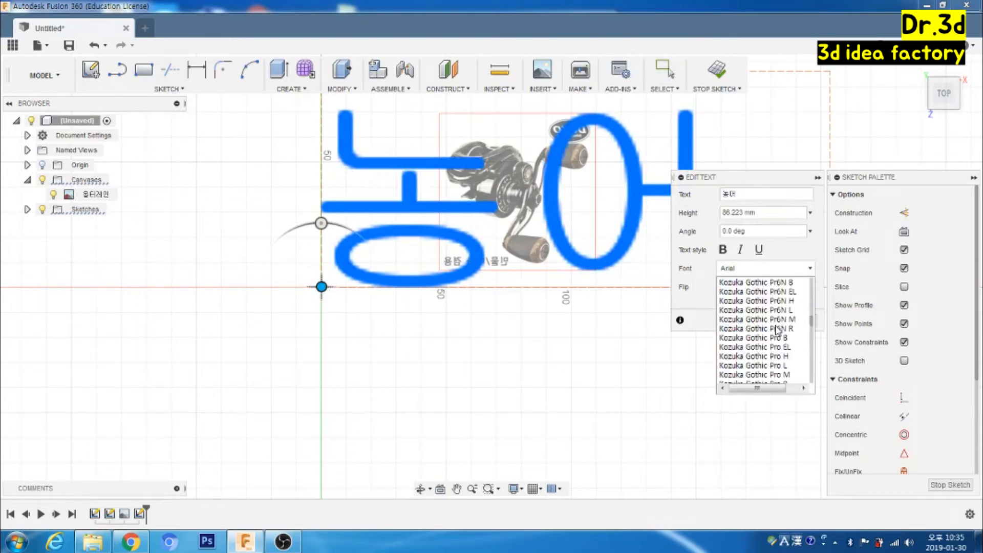
pyautogui.scroll(-10, 778, 330)
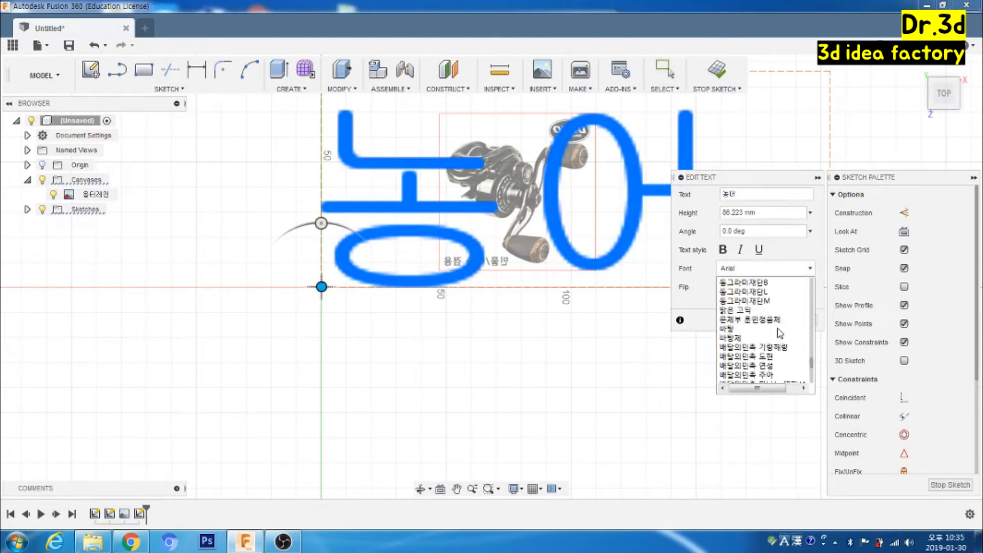
pyautogui.scroll(-5, 780, 333)
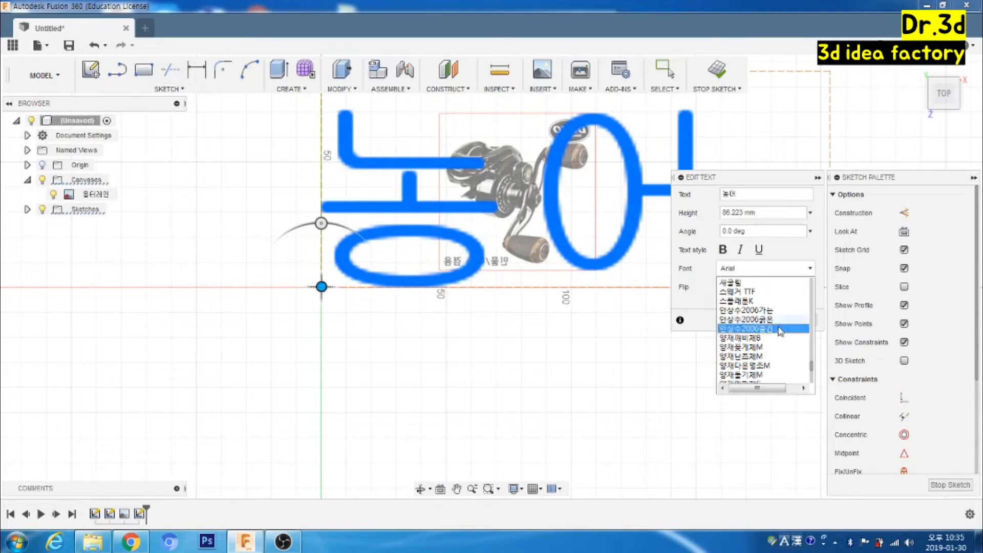
pyautogui.click(766, 301)
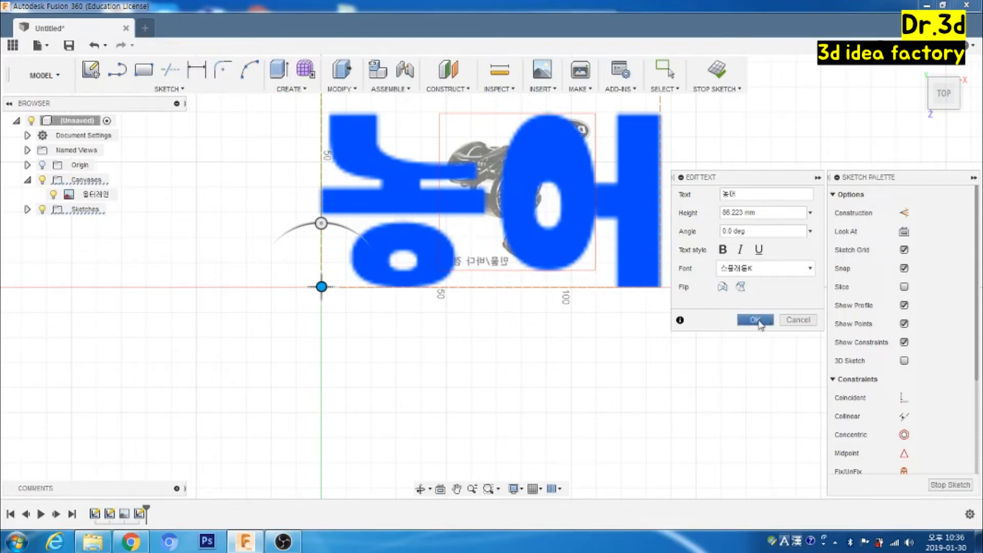
pyautogui.click(756, 320)
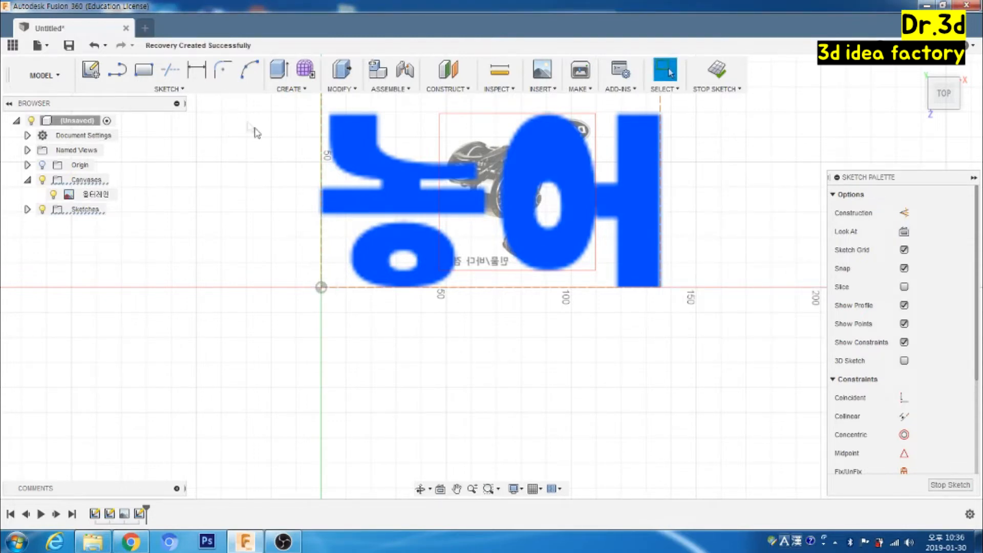
# Step: Explode the "농어" text into sketch curves
pyautogui.moveTo(276, 111)
pyautogui.mouseDown()
pyautogui.moveTo(551, 289)
pyautogui.moveTo(711, 360)
pyautogui.mouseUp()
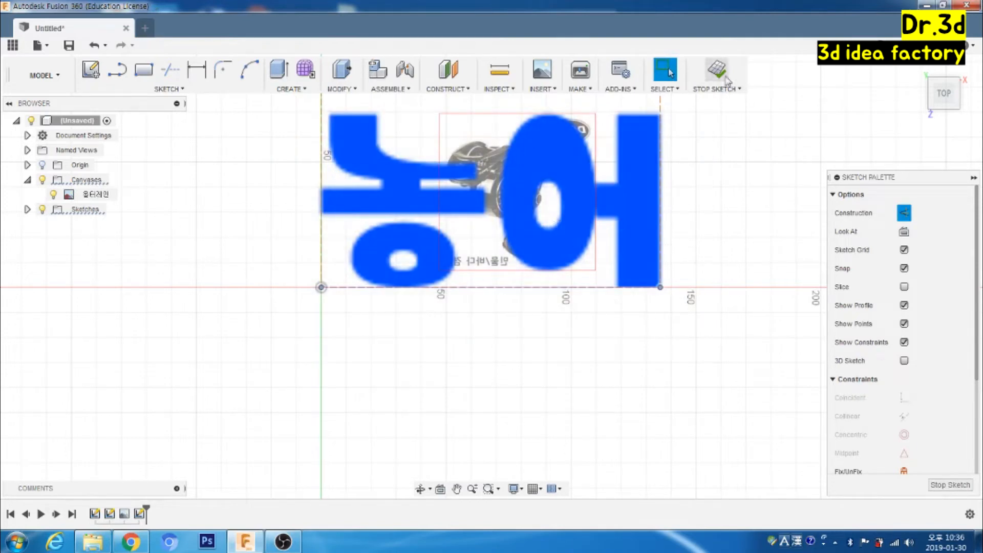
pyautogui.moveTo(307, 111)
pyautogui.mouseDown()
pyautogui.moveTo(621, 340)
pyautogui.moveTo(726, 372)
pyautogui.mouseUp()
pyautogui.rightClick(625, 241)
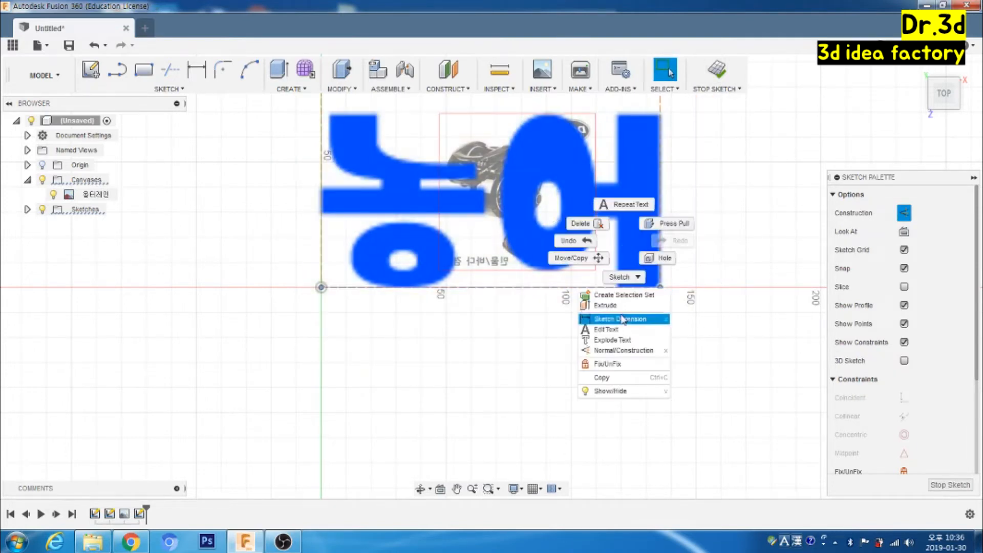
pyautogui.click(627, 343)
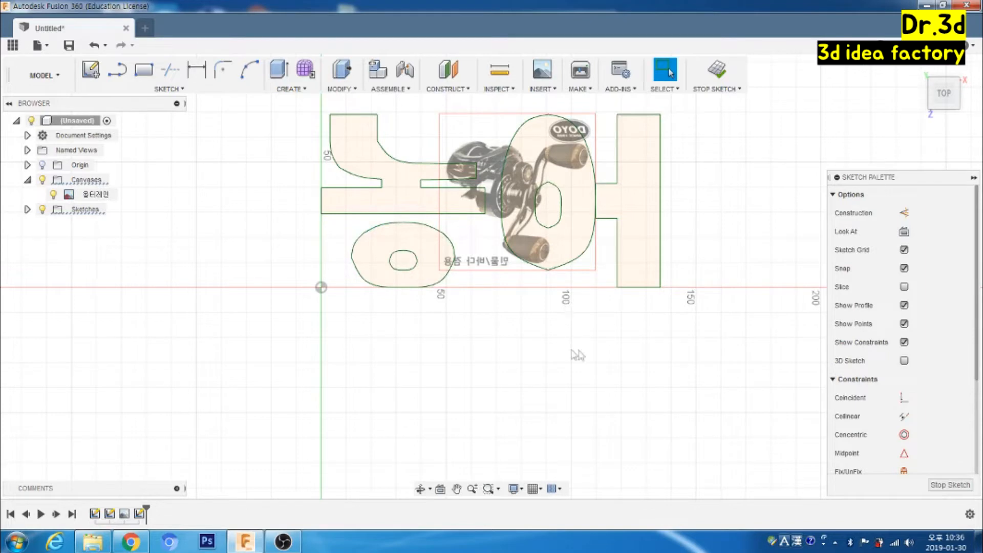
# Step: Unfix all outline curves of the exploded "농어" text so they can be edited
pyautogui.scroll(-2, 574, 353)
pyautogui.moveTo(719, 249); pyautogui.dragTo(626, 260, button='middle')
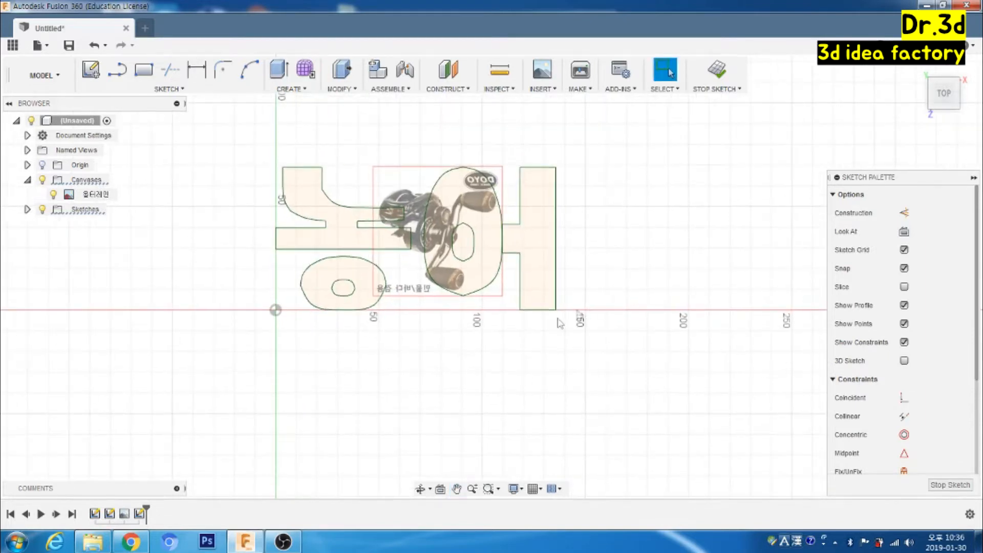
pyautogui.moveTo(252, 145); pyautogui.dragTo(643, 372)
pyautogui.rightClick(553, 299)
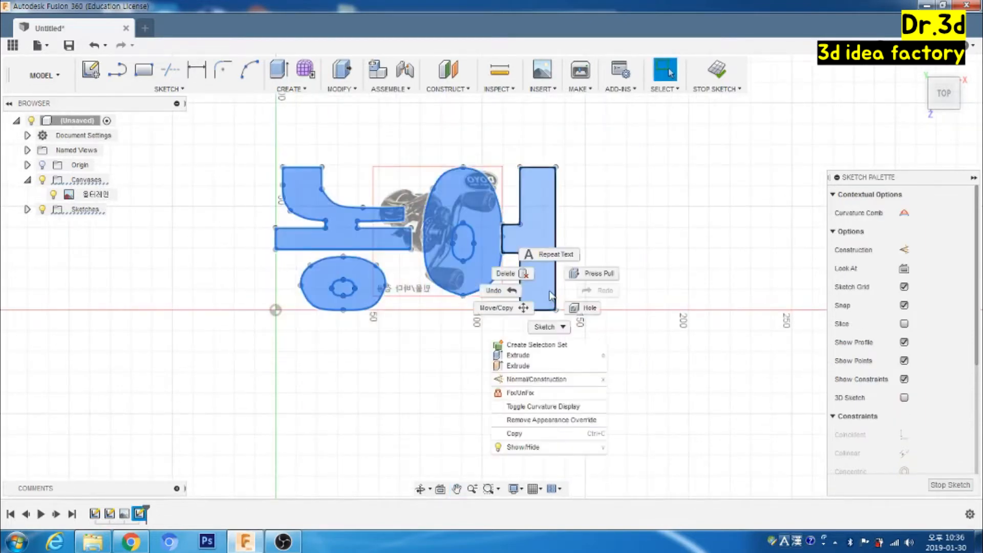
pyautogui.click(537, 394)
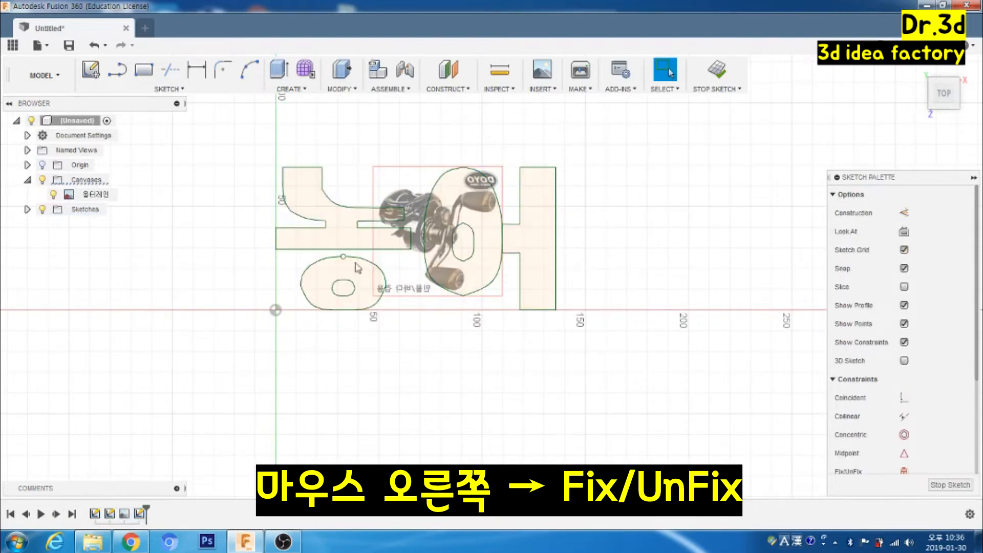
pyautogui.moveTo(261, 141)
pyautogui.mouseDown()
pyautogui.moveTo(530, 340)
pyautogui.moveTo(618, 359)
pyautogui.mouseUp()
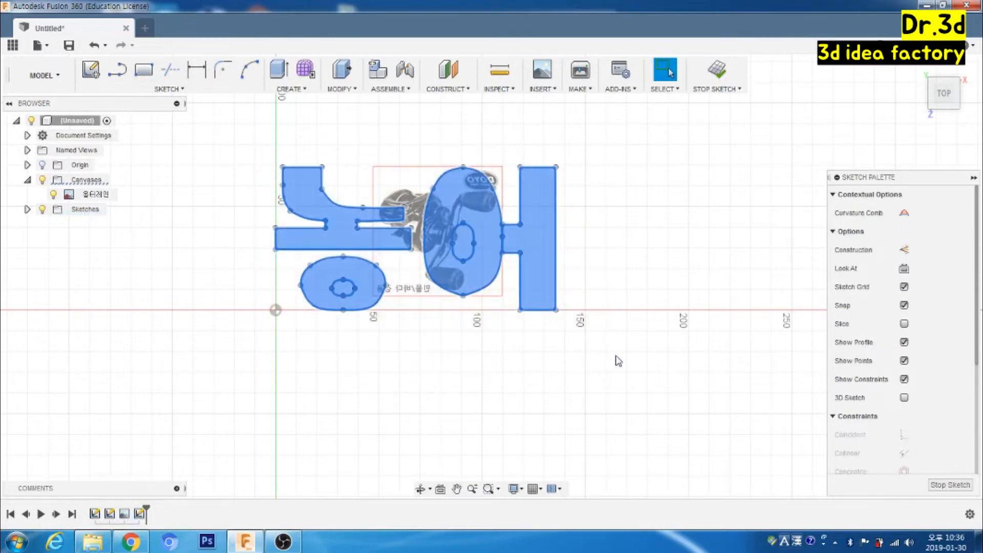
pyautogui.rightClick(540, 305)
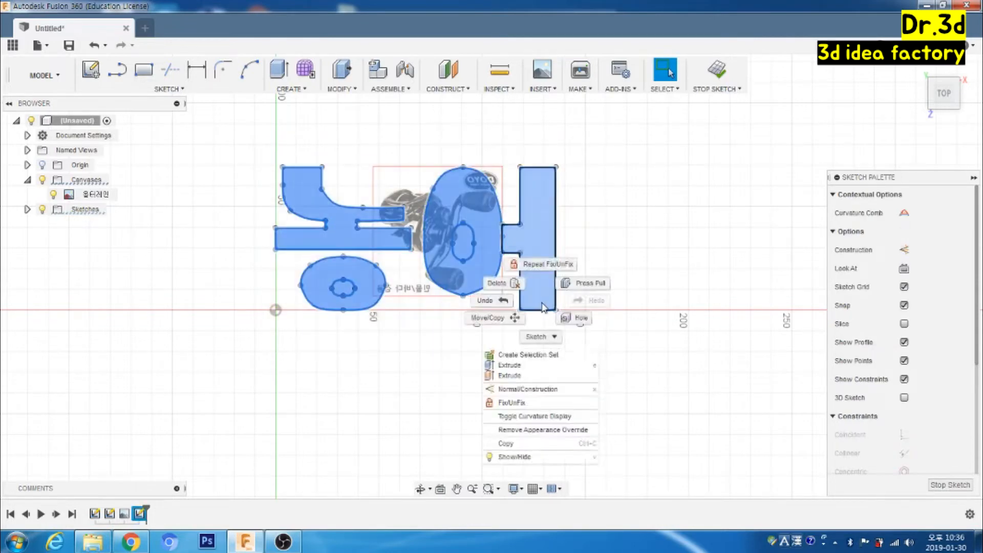
pyautogui.click(538, 403)
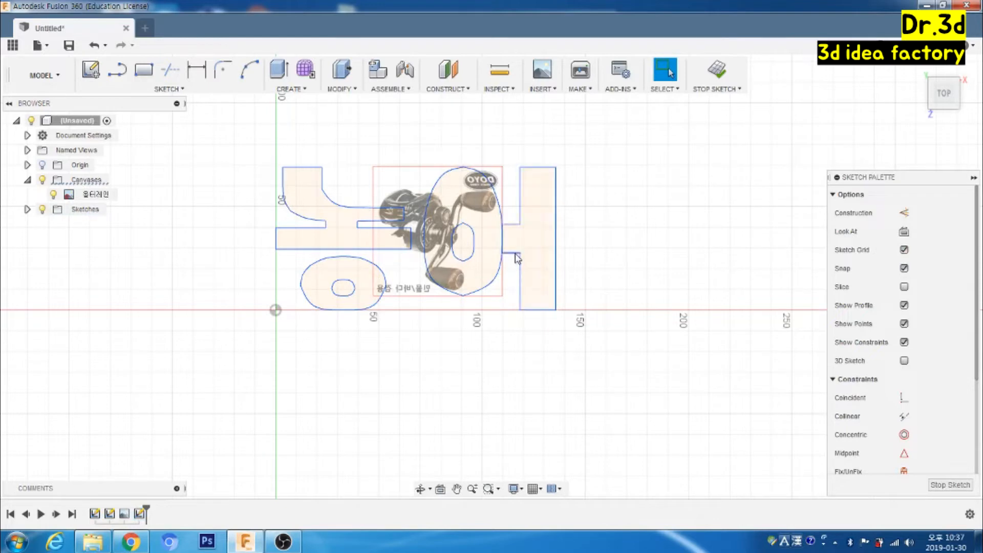
# Step: Scale the outlines of the second syllable "어" by a factor of 0.73
pyautogui.scroll(2, 520, 224)
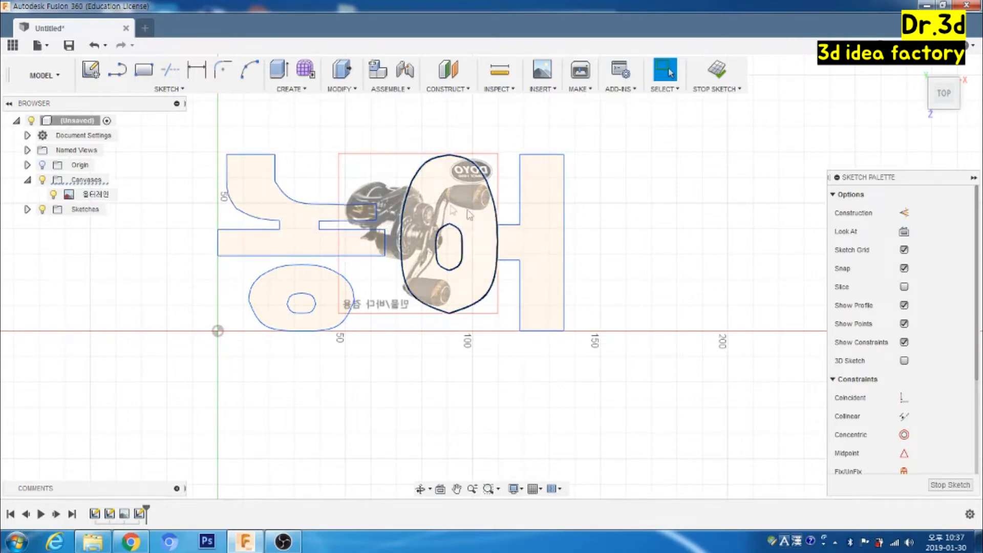
pyautogui.moveTo(384, 132); pyautogui.dragTo(579, 336)
pyautogui.moveTo(390, 131); pyautogui.dragTo(578, 361)
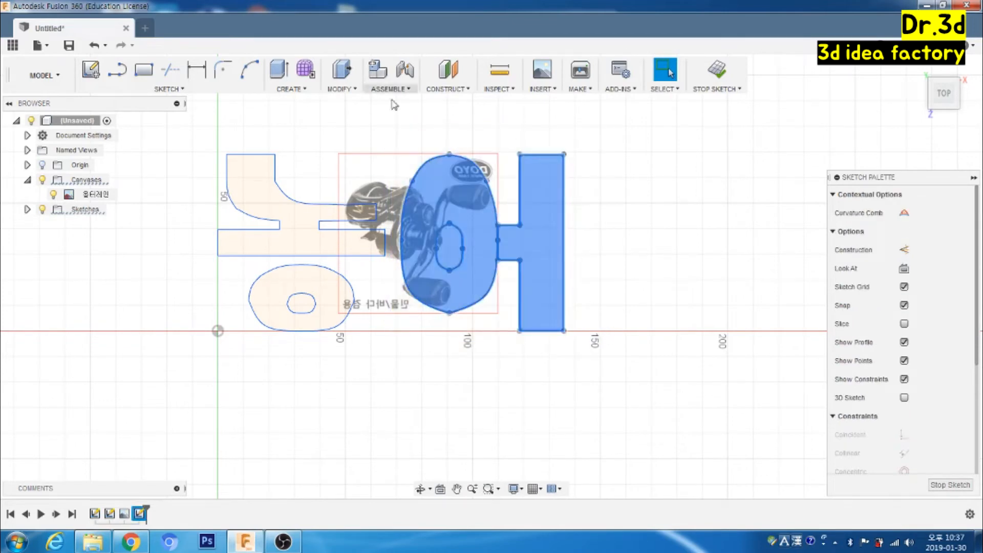
pyautogui.click(340, 89)
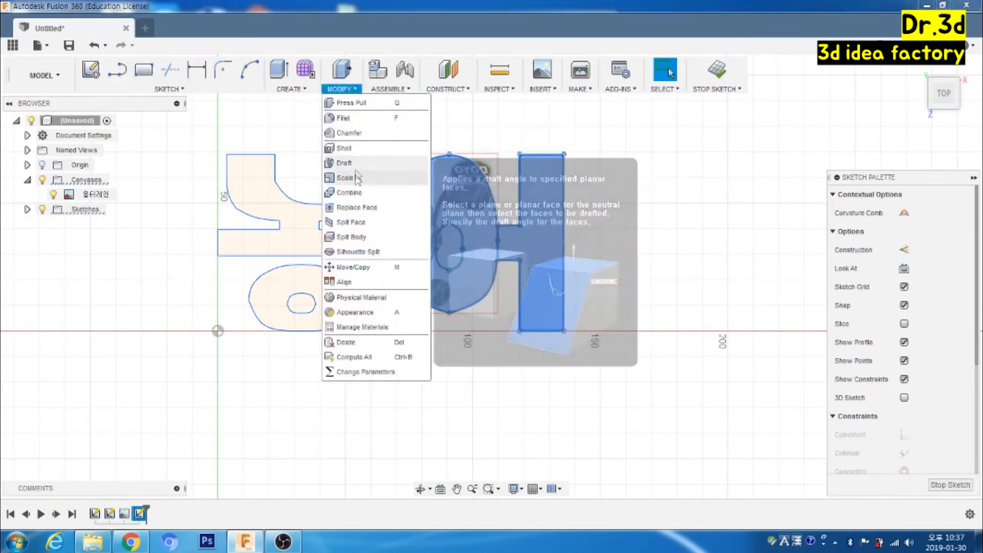
pyautogui.click(346, 177)
pyautogui.moveTo(504, 179); pyautogui.dragTo(499, 180)
pyautogui.write('0.73')
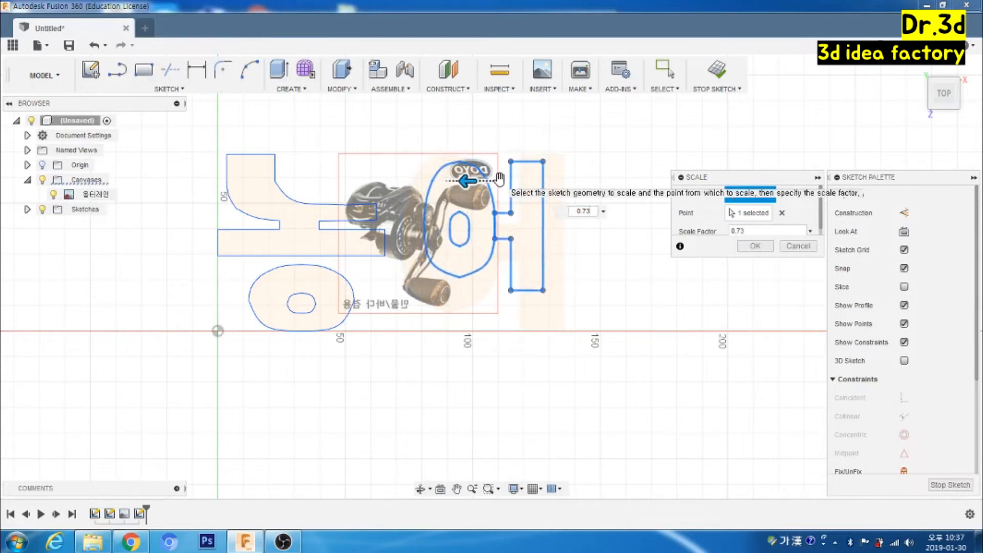
pyautogui.click(755, 248)
# Step: Select the scaled "어" outlines and move them -17 mm along Y
pyautogui.moveTo(425, 147)
pyautogui.mouseDown()
pyautogui.moveTo(456, 270)
pyautogui.moveTo(596, 337)
pyautogui.mouseUp()
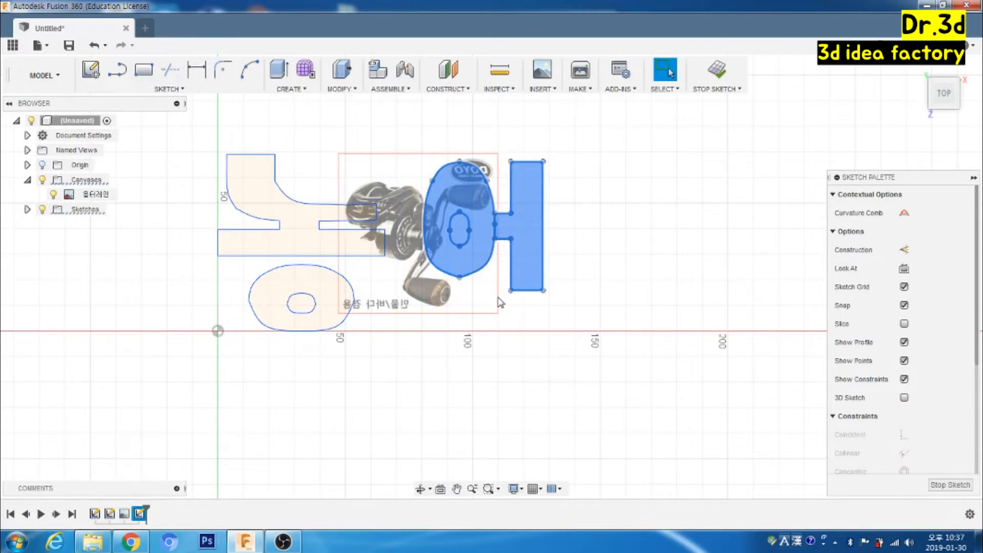
pyautogui.press('m')
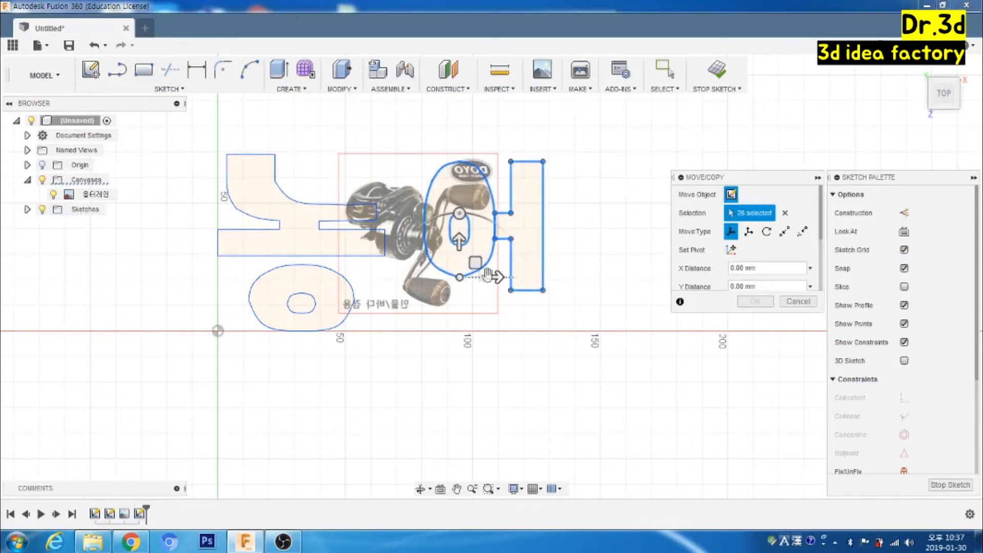
pyautogui.moveTo(460, 241); pyautogui.dragTo(470, 291)
pyautogui.click(566, 359)
pyautogui.write('-')
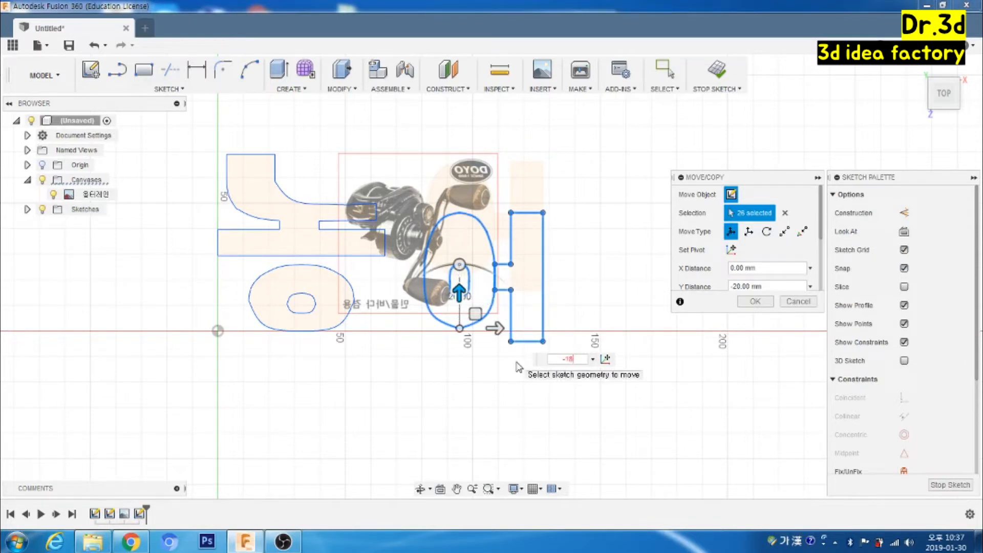
pyautogui.write('18')
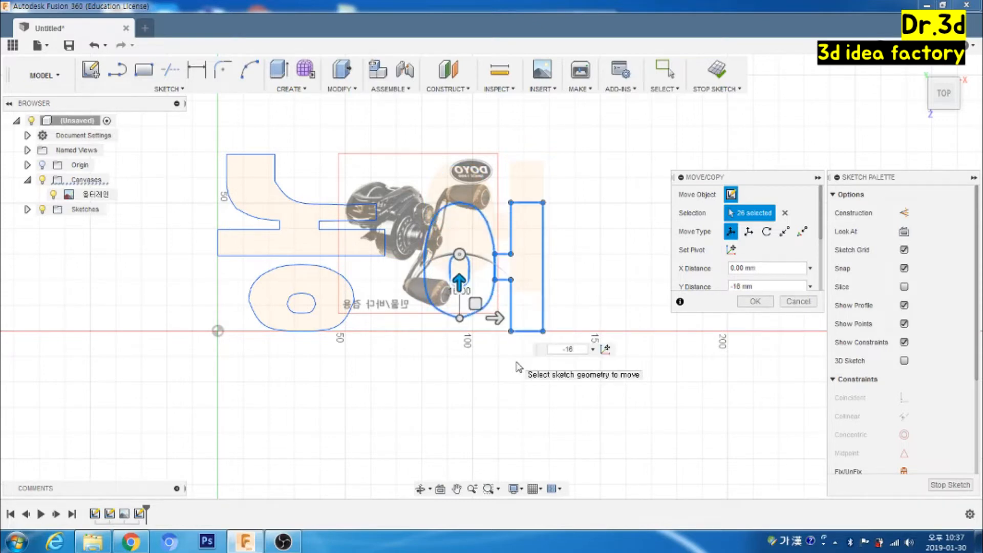
pyautogui.write('7')
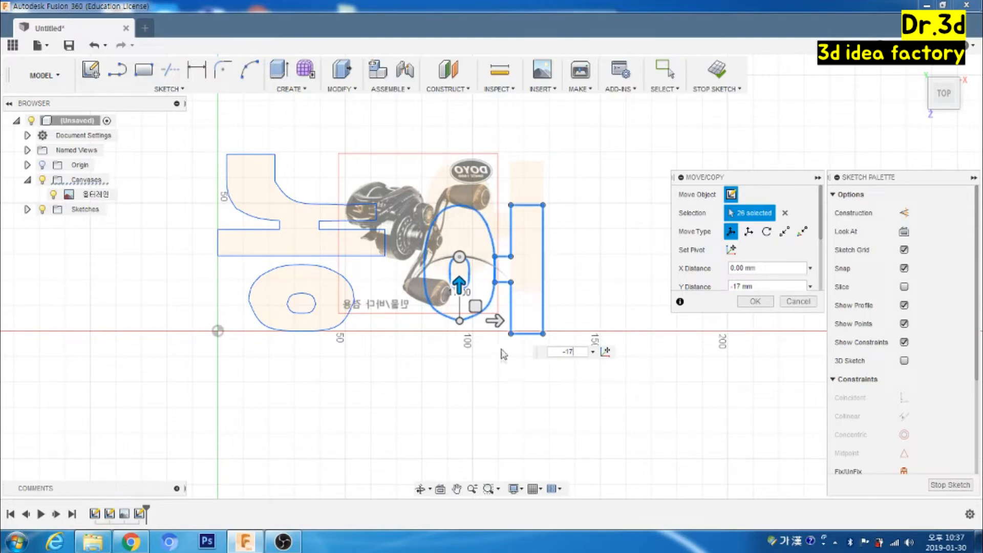
# Step: Shift the "어" outlines -17 mm along X as well and finish the move
pyautogui.click(495, 321)
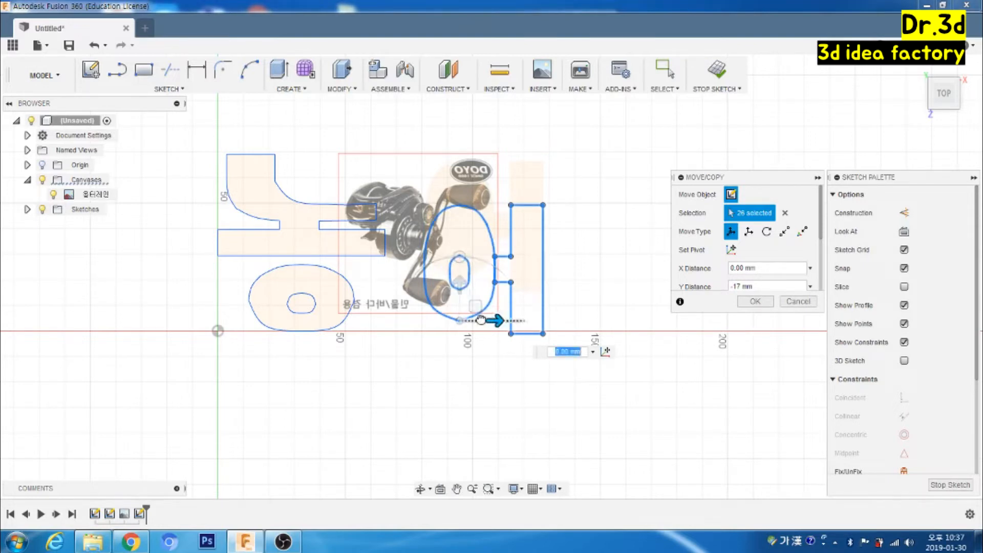
pyautogui.moveTo(481, 320); pyautogui.dragTo(453, 321)
pyautogui.moveTo(534, 353); pyautogui.dragTo(489, 354)
pyautogui.press('BackSpace')
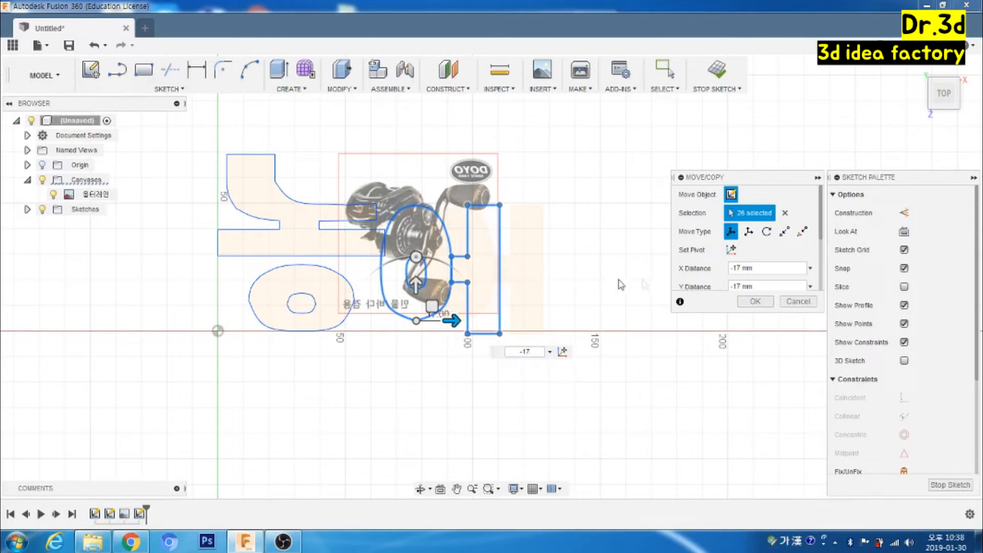
pyautogui.click(755, 302)
pyautogui.scroll(2, 406, 384)
pyautogui.scroll(-2, 409, 385)
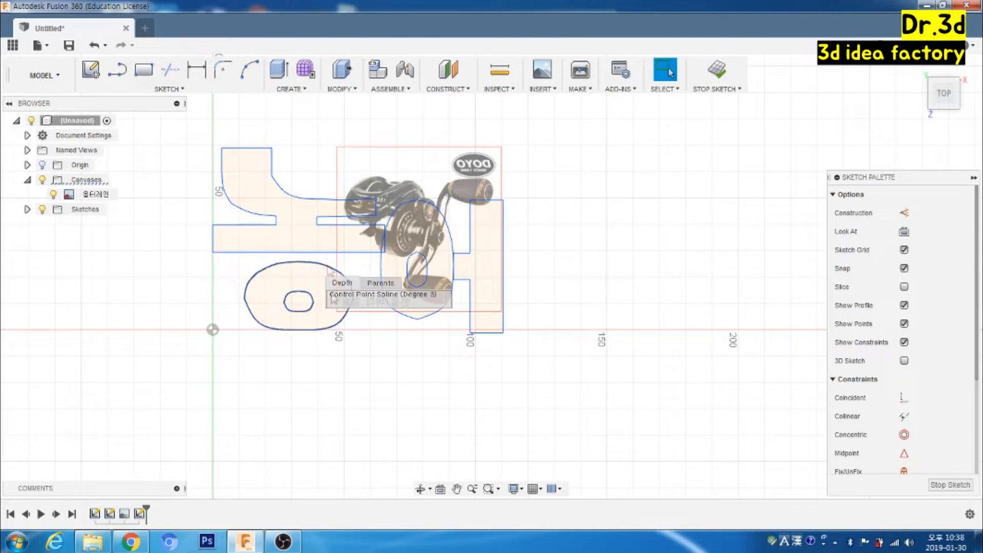
# Step: Reshape the outer curves of the "ㅇ" in "농" so it reaches the bar above, and shift its inner loop upward
pyautogui.moveTo(324, 270); pyautogui.dragTo(329, 263)
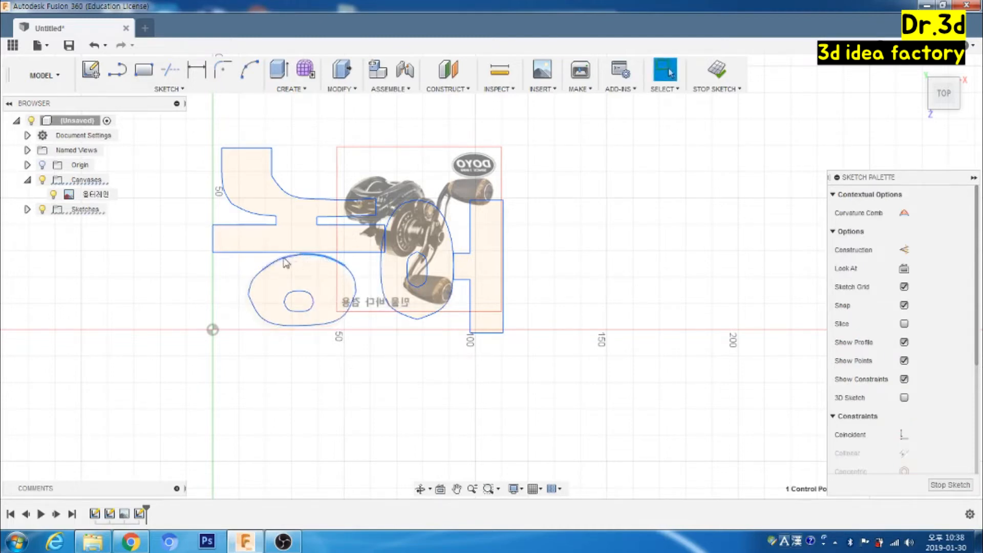
pyautogui.moveTo(282, 256); pyautogui.dragTo(334, 265)
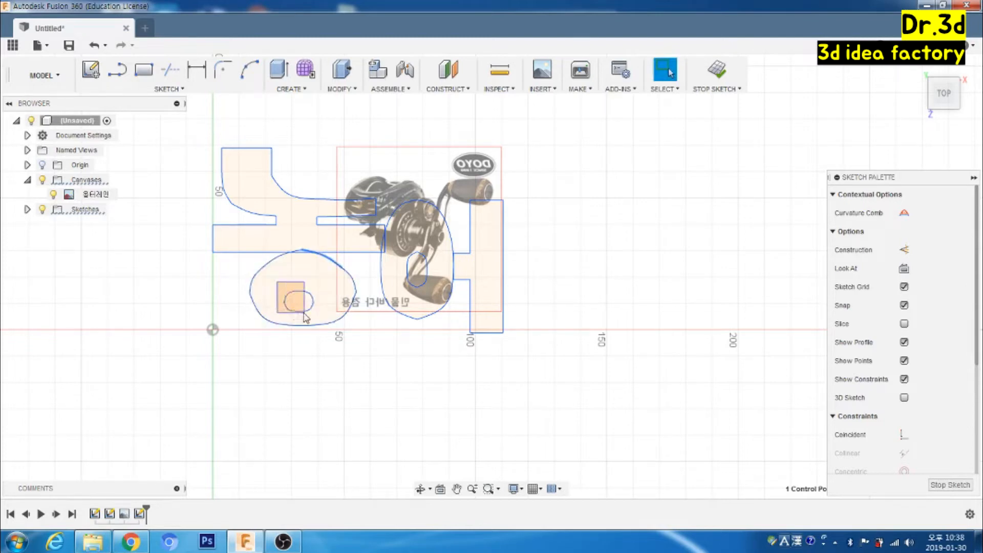
pyautogui.click(313, 302)
pyautogui.moveTo(311, 297); pyautogui.dragTo(315, 286)
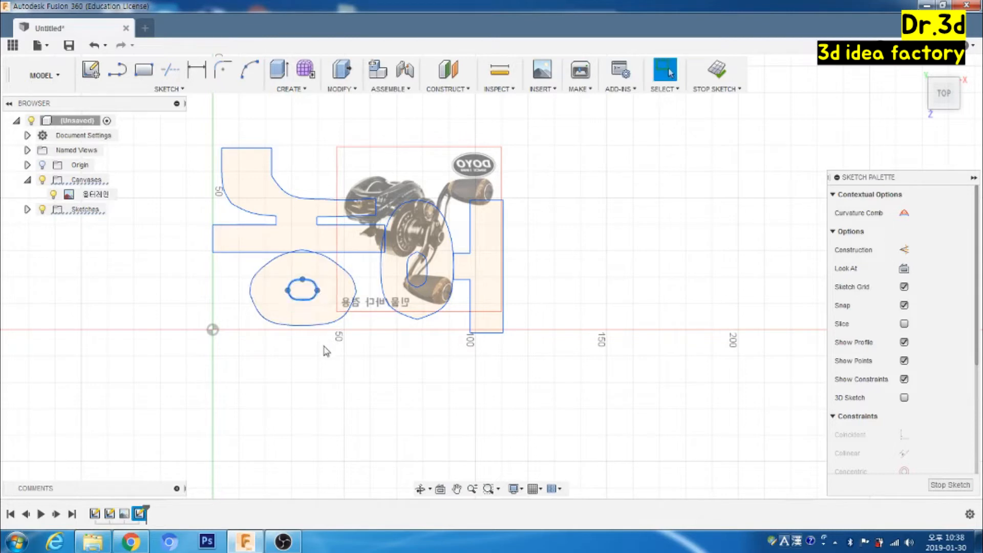
pyautogui.click(387, 388)
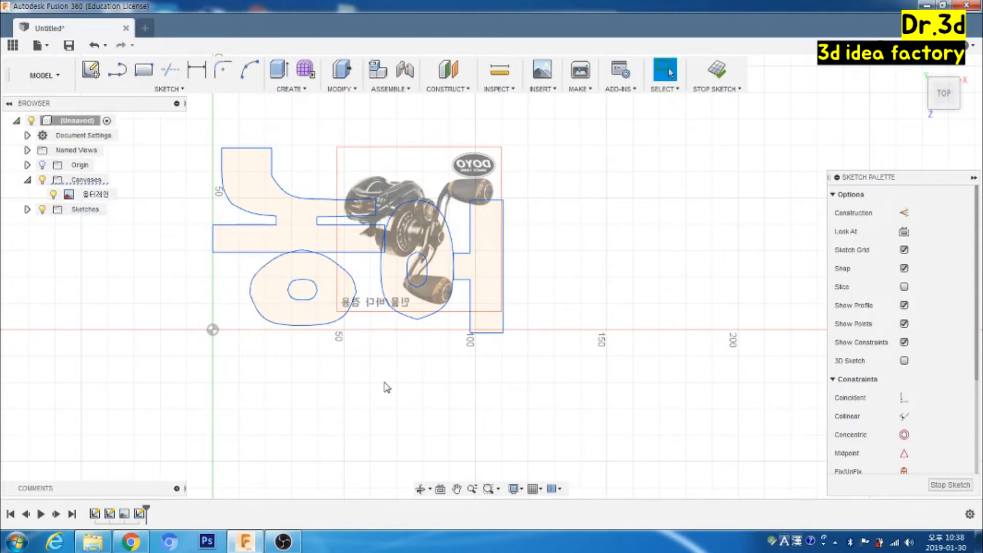
# Step: Edit the fishing reel canvas and move it diagonally up and away from the lettering, with an X distance of -25.943 mm
pyautogui.click(124, 514)
pyautogui.rightClick(124, 514)
pyautogui.click(158, 464)
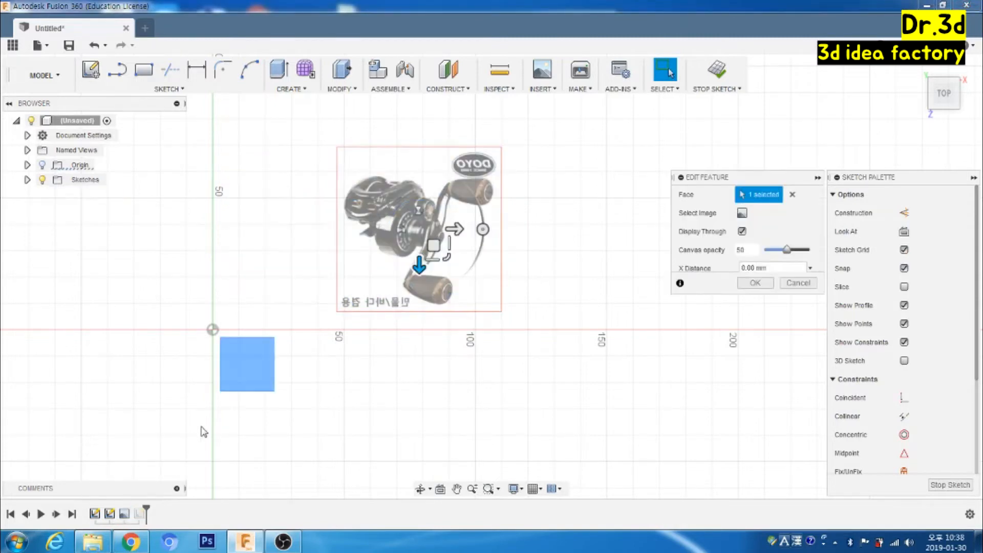
pyautogui.moveTo(437, 246); pyautogui.dragTo(550, 177)
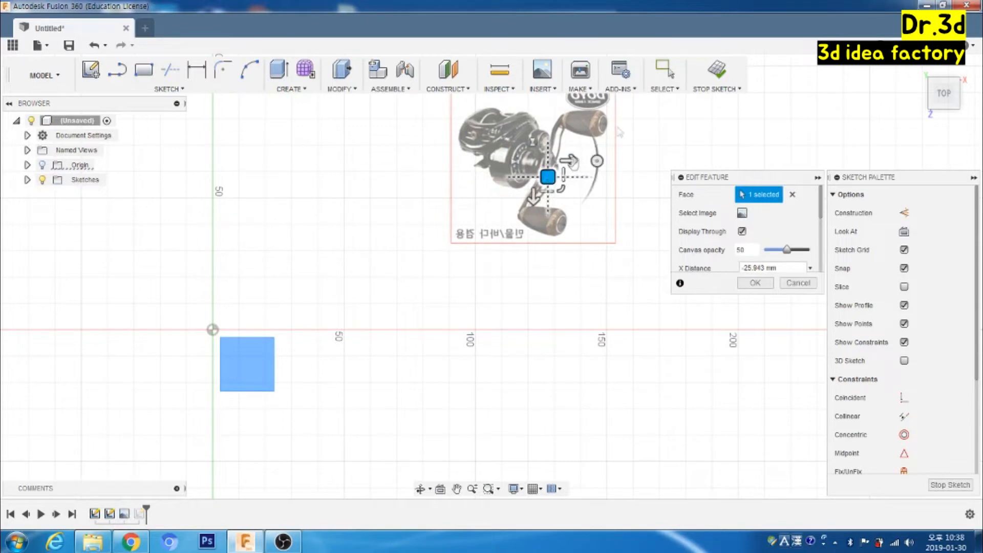
pyautogui.click(756, 283)
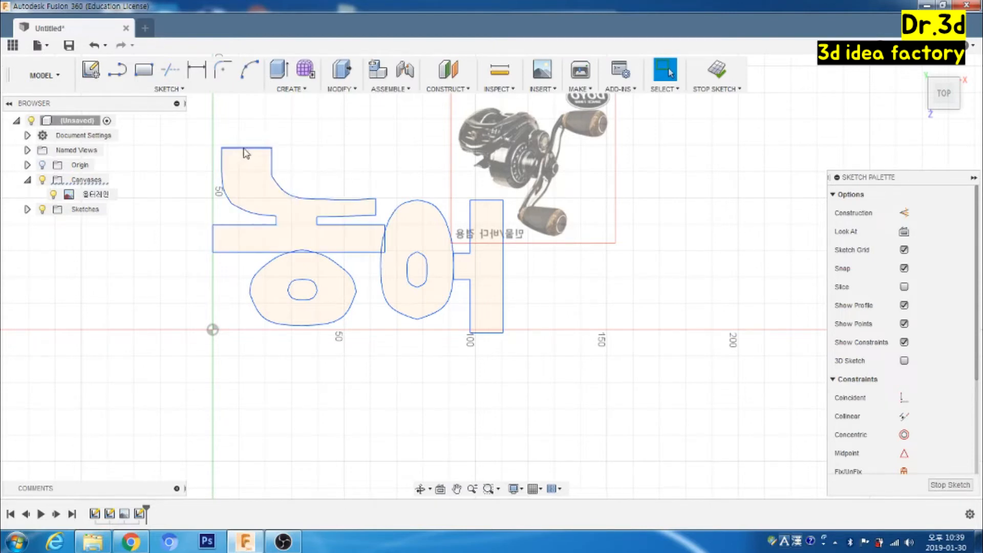
# Step: Lengthen the upright stroke of the "ㄴ" by moving its top edge slightly upward
pyautogui.moveTo(245, 150); pyautogui.dragTo(246, 135)
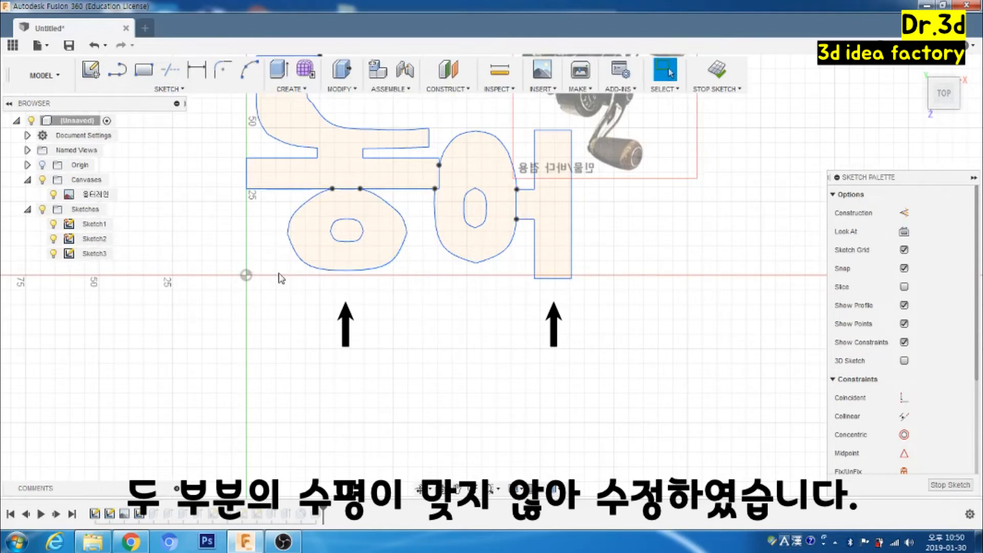
# Step: Draw a horizontal line about 105 mm long along the base of the first "ㅇ" and across the foot of the "ㅓ"
pyautogui.press('l')
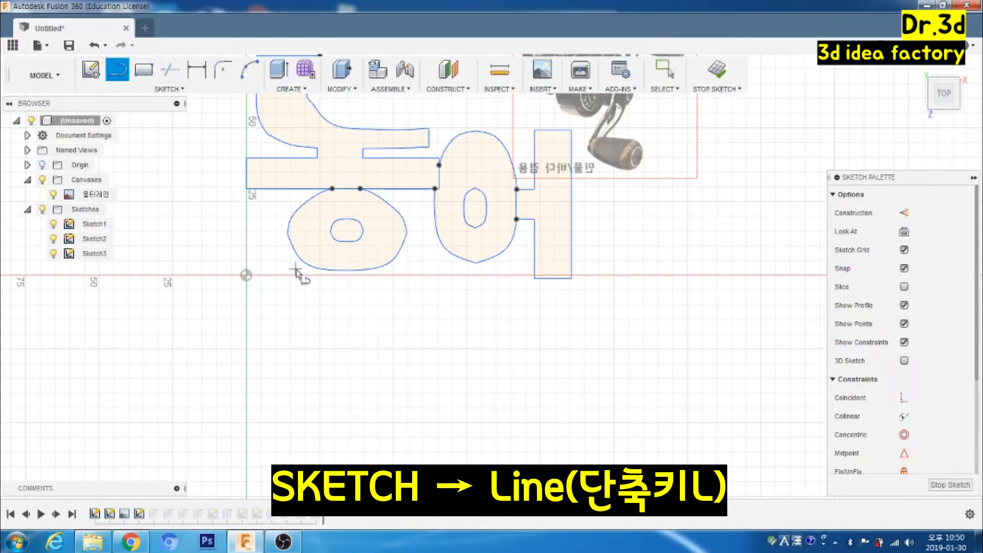
pyautogui.click(296, 269)
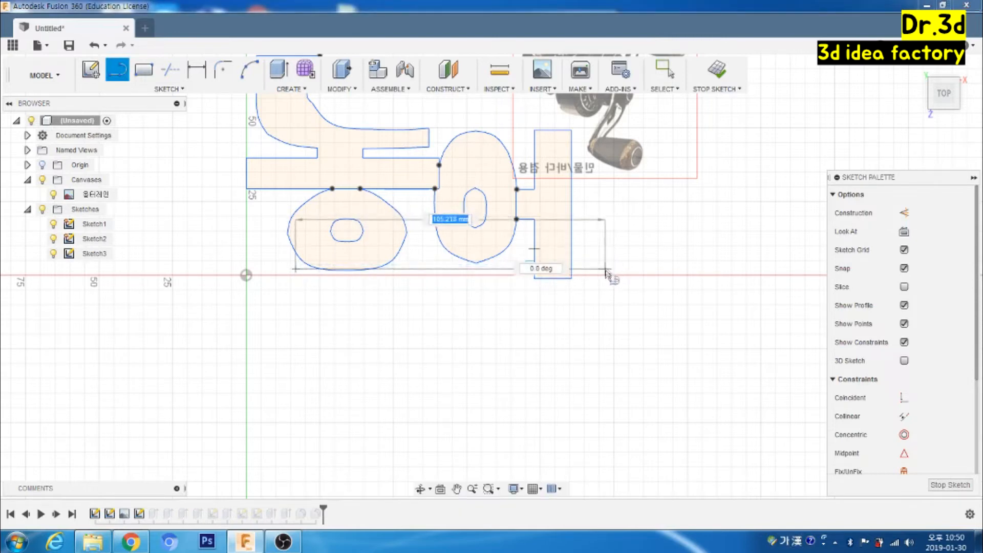
pyautogui.click(606, 270)
pyautogui.click(650, 271)
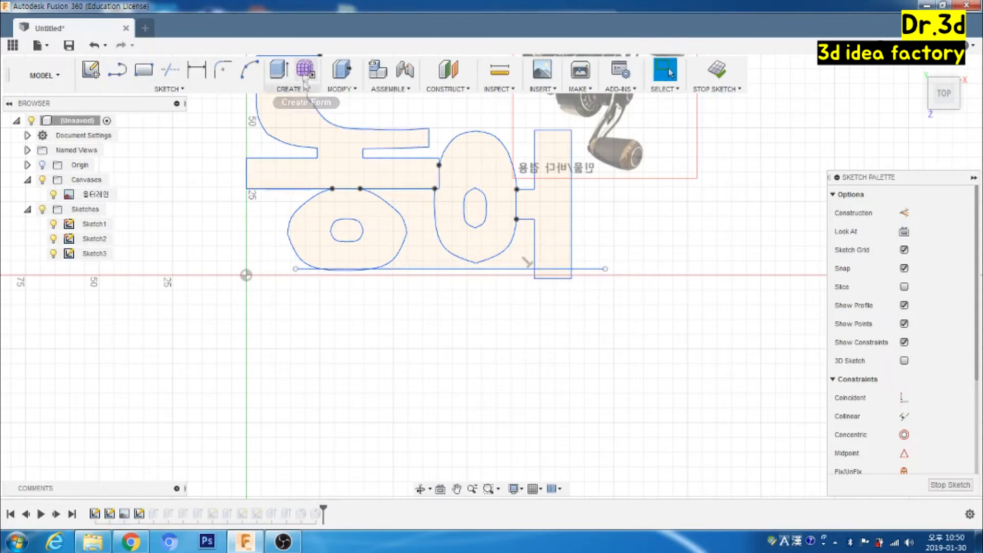
# Step: Trim the bottom curve of the first "ㅇ" below the horizontal line, along with the line sections outside that "ㅇ"
pyautogui.press('l')
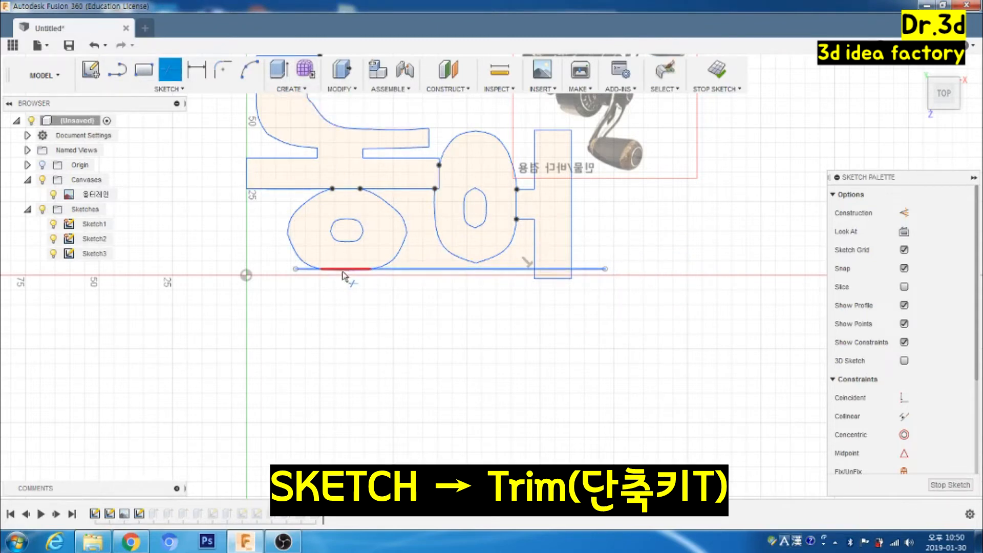
pyautogui.scroll(6, 344, 276)
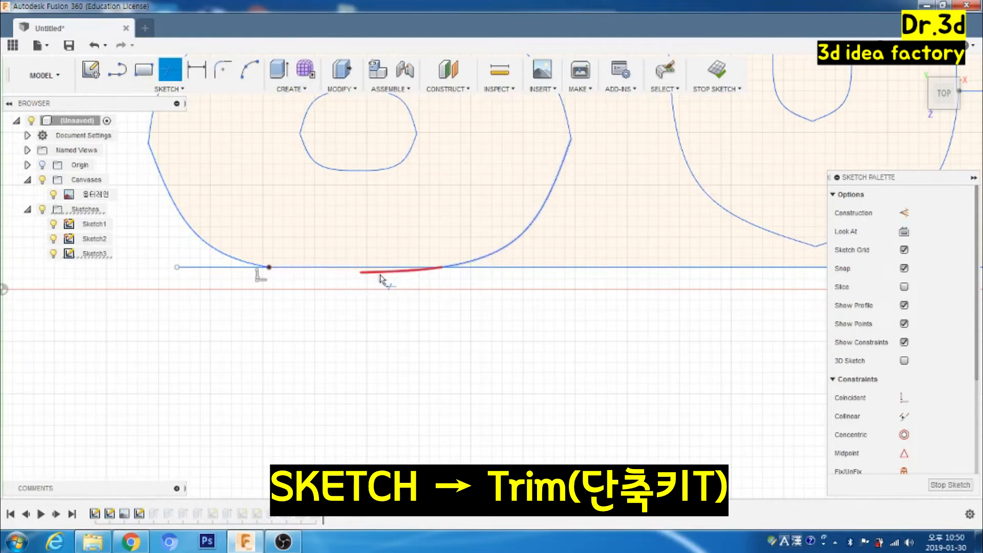
pyautogui.click(500, 275)
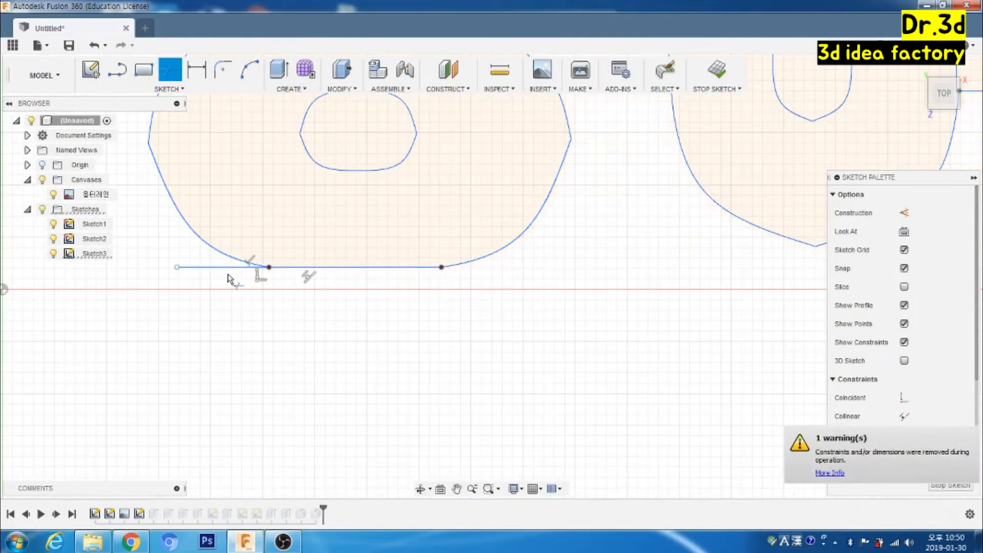
pyautogui.click(225, 271)
pyautogui.scroll(-5, 563, 287)
pyautogui.scroll(-1, 698, 285)
# Step: Trim the line's overhang beyond the "ㅓ" and the foot of the "ㅓ" stroke that extends below the line
pyautogui.moveTo(698, 286); pyautogui.dragTo(331, 284, button='middle')
pyautogui.click(560, 279)
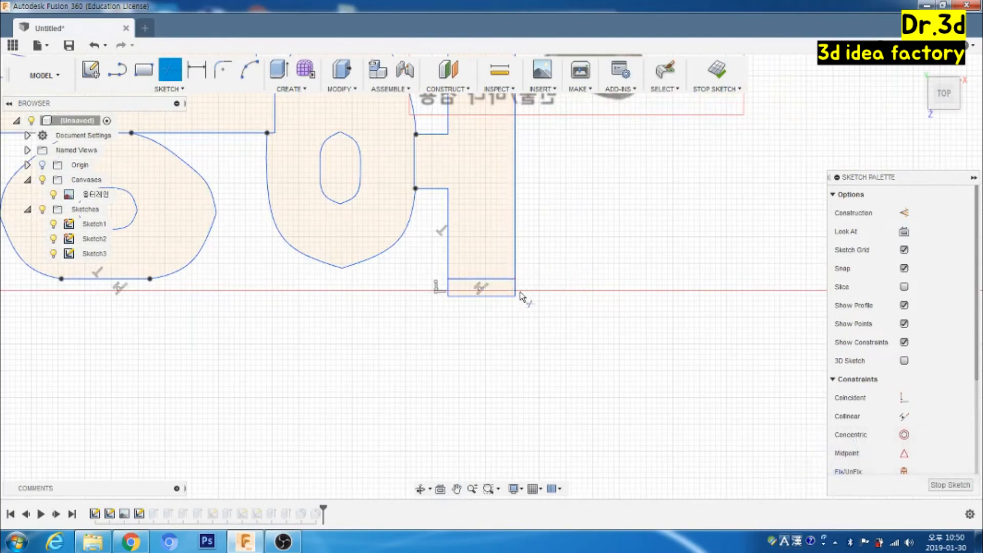
pyautogui.click(496, 302)
pyautogui.click(515, 288)
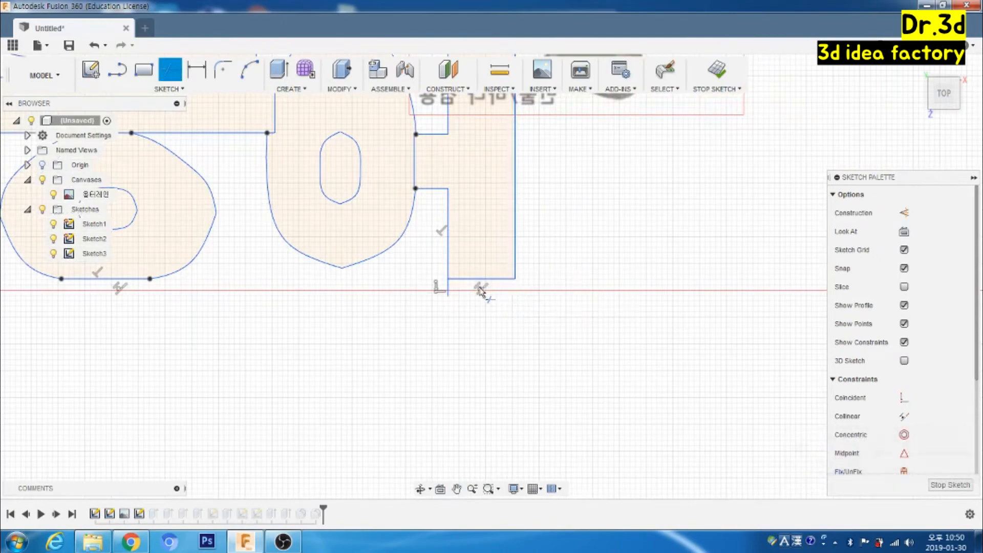
pyautogui.click(449, 288)
pyautogui.scroll(-4, 475, 328)
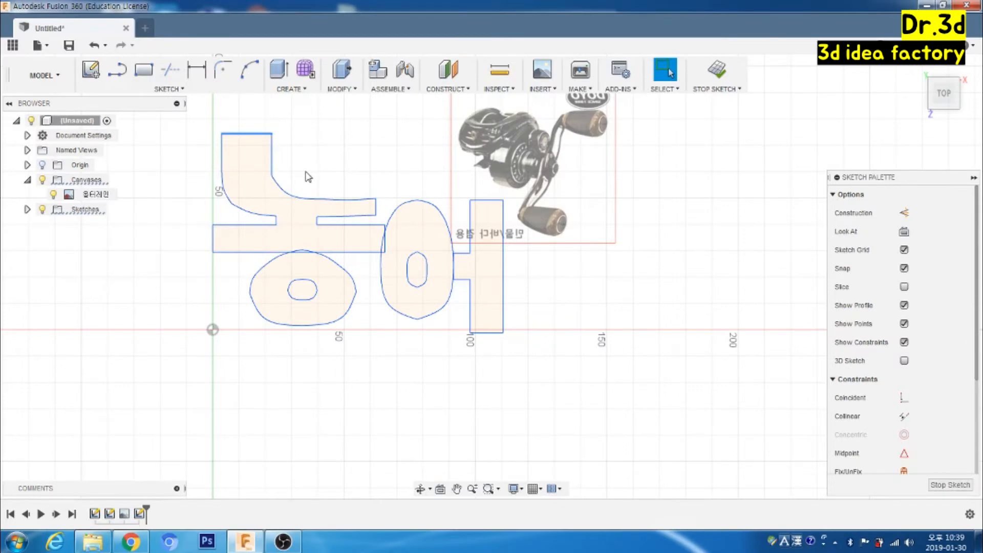
# Step: Trim the curve of each "ㅇ" where it overlaps the horizontal bar of "농", and finish the Trim command
pyautogui.press('t')
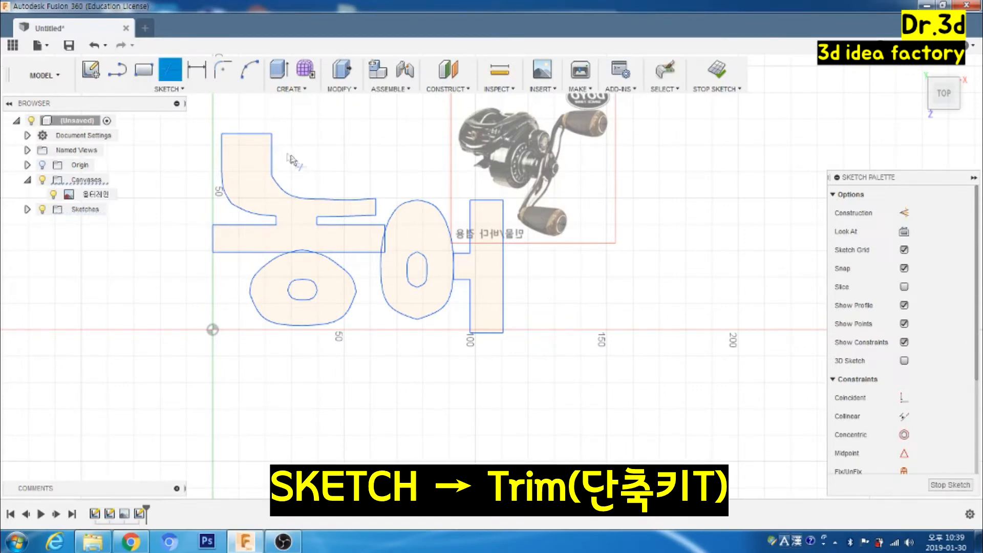
pyautogui.scroll(3, 317, 228)
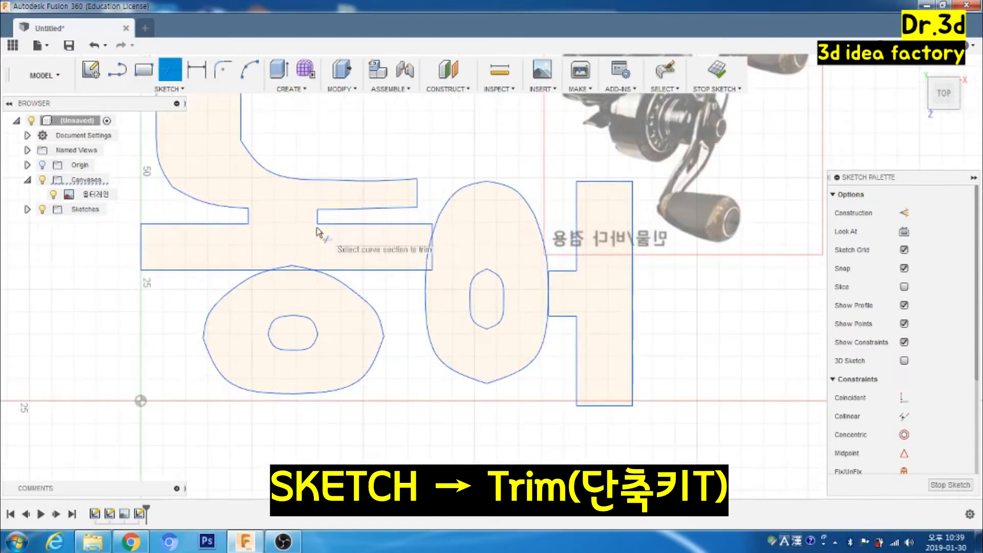
pyautogui.click(297, 268)
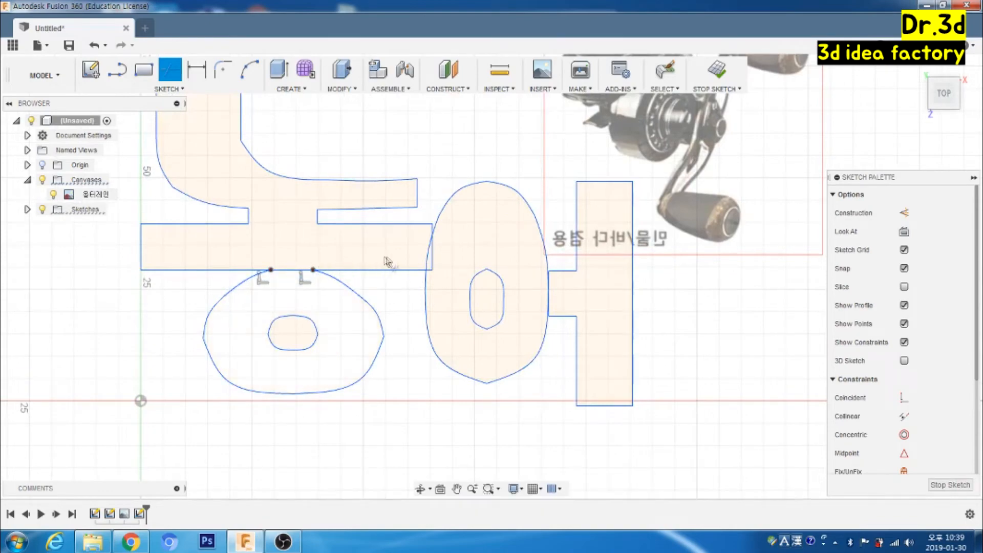
pyautogui.click(432, 262)
pyautogui.scroll(3, 544, 296)
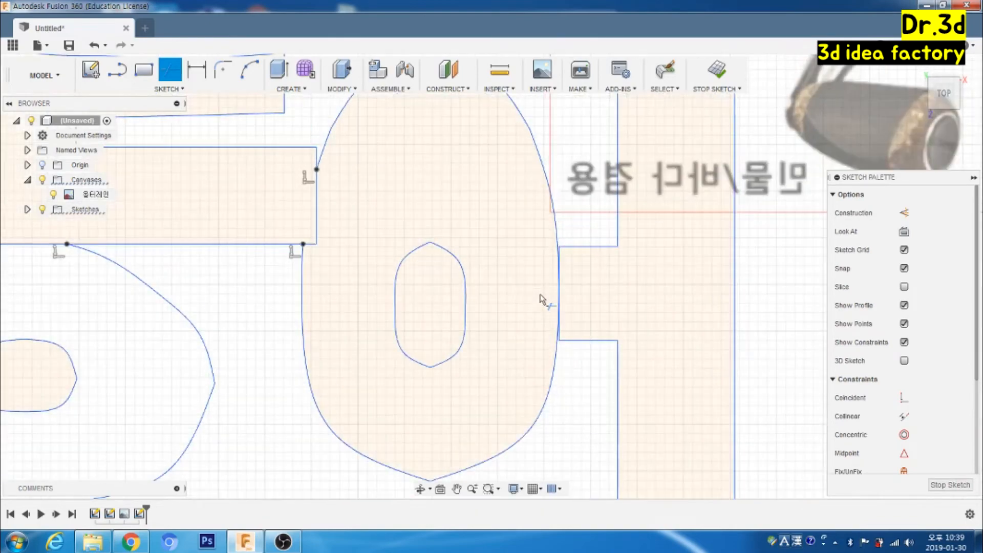
pyautogui.scroll(-5, 564, 314)
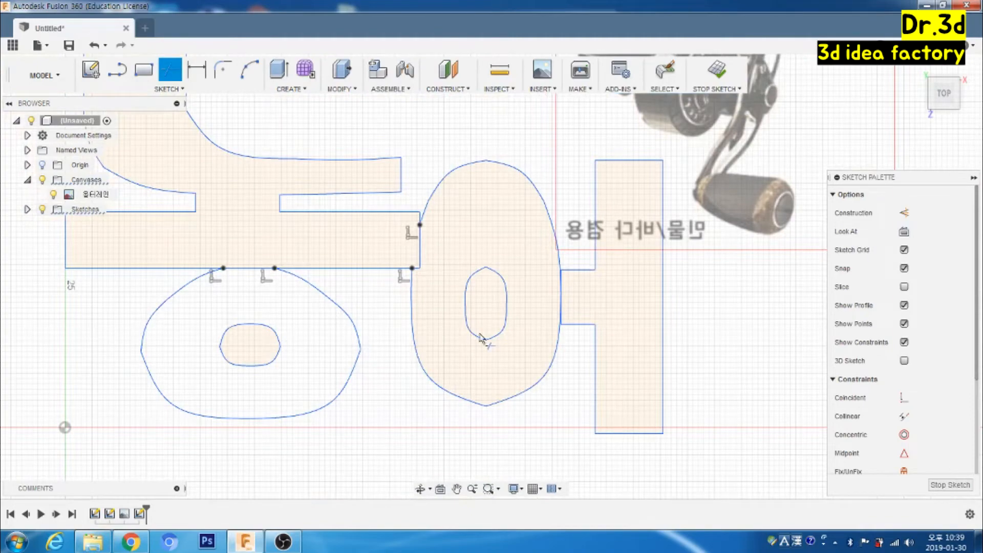
pyautogui.rightClick(378, 390)
pyautogui.click(425, 390)
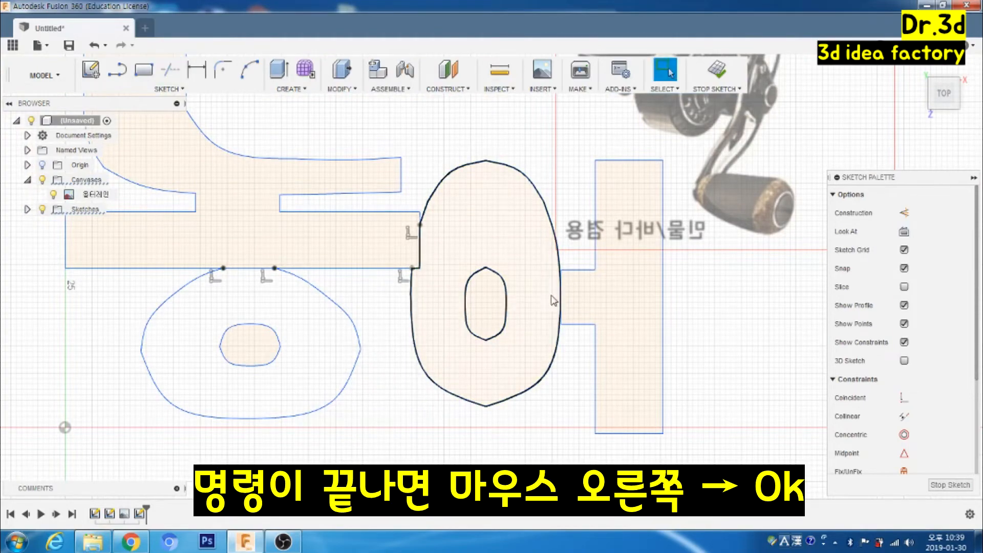
# Step: Pull the outer curve of the "ㅇ" in "어" into the short bar of the "ㅓ" and trim the overlapping segment
pyautogui.scroll(3, 563, 304)
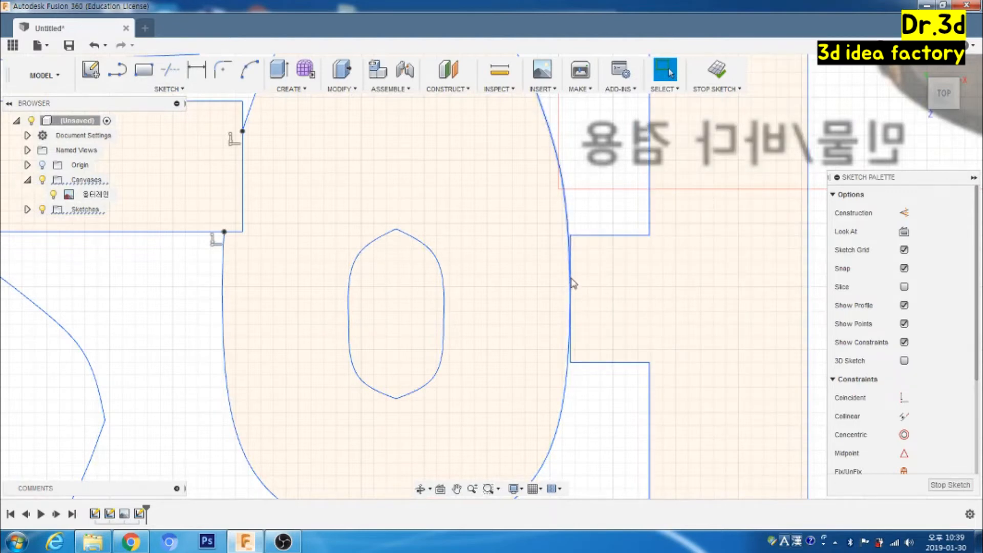
pyautogui.moveTo(574, 282); pyautogui.dragTo(580, 283)
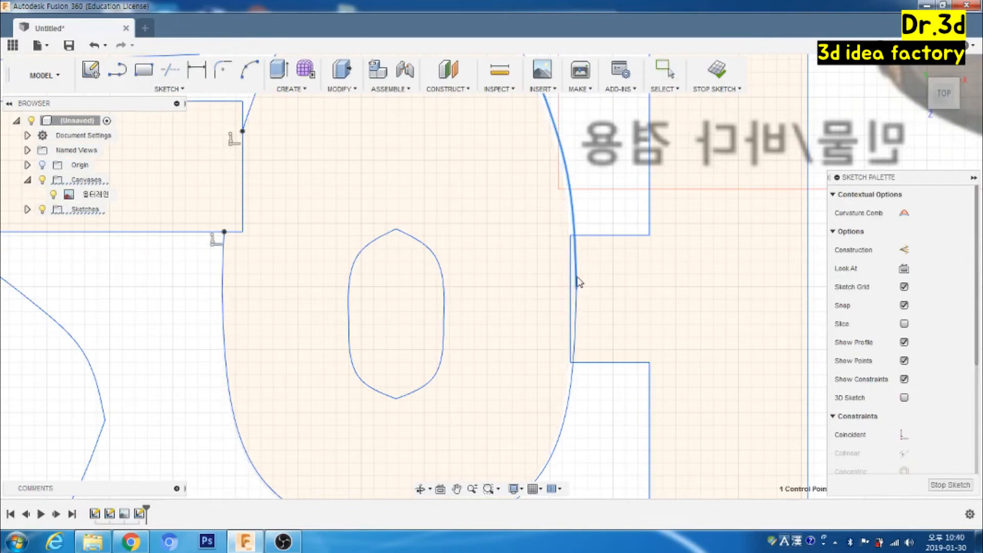
pyautogui.press('Escape')
pyautogui.scroll(-5, 579, 283)
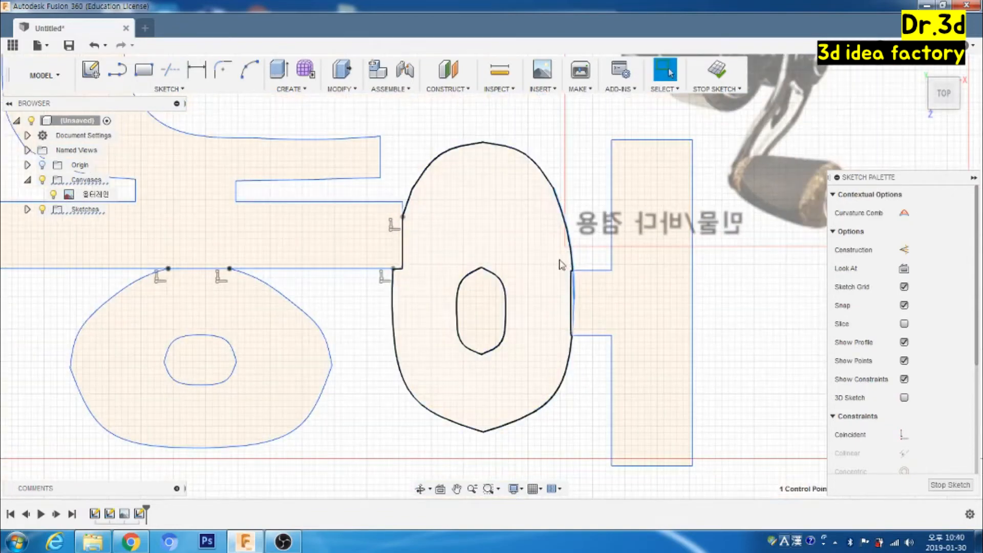
pyautogui.press('l')
pyautogui.click(572, 302)
pyautogui.scroll(-2, 584, 363)
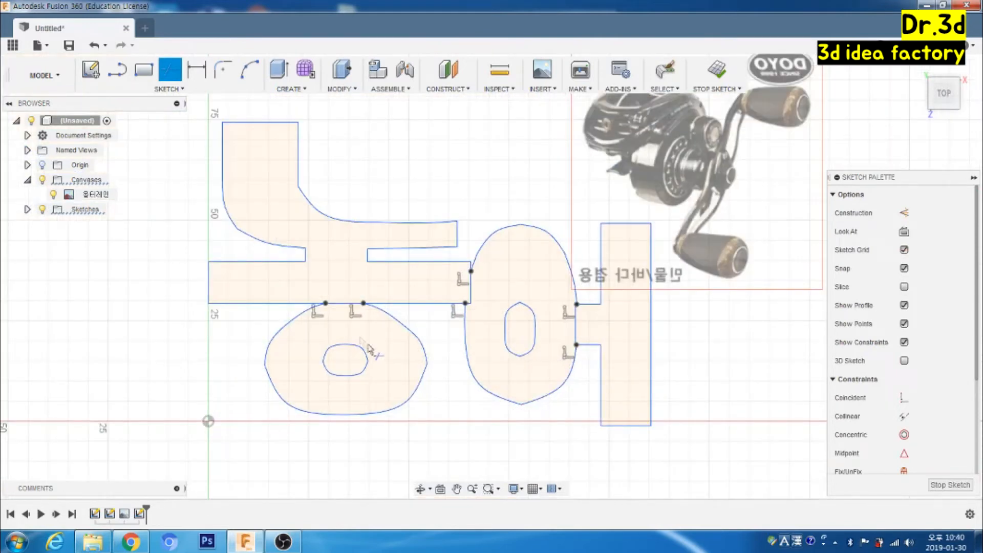
# Step: Trim away the straight inner edge of the "ㄴ" upright stroke and finish the Trim command
pyautogui.click(299, 160)
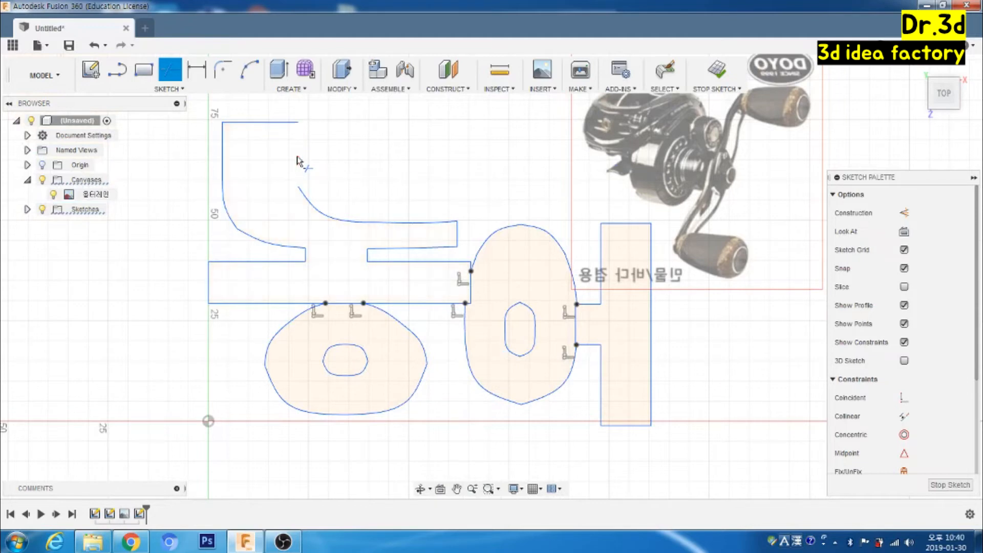
pyautogui.rightClick(352, 149)
pyautogui.click(400, 149)
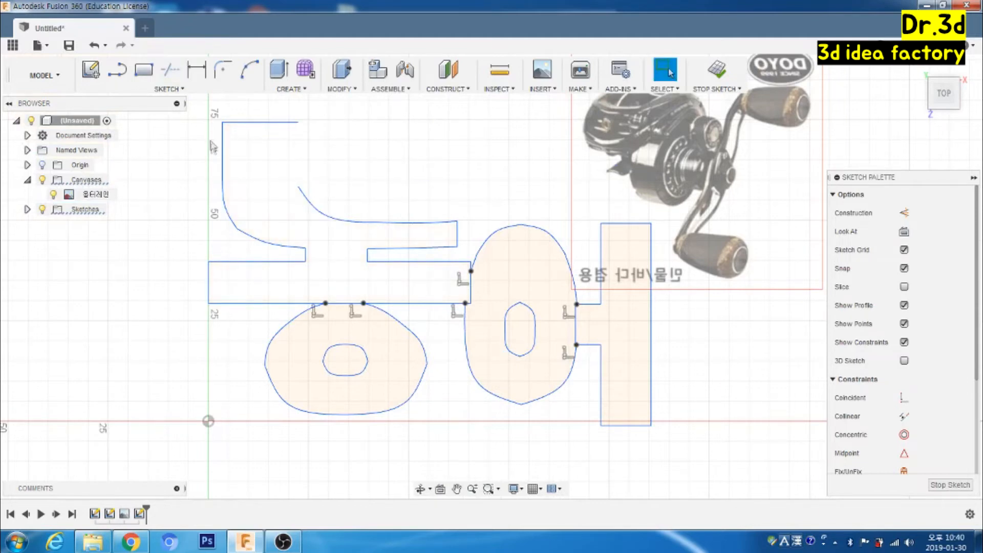
# Step: Draw a straight line along the top edge of the "ㄴ" that extends slightly past its open end
pyautogui.press('l')
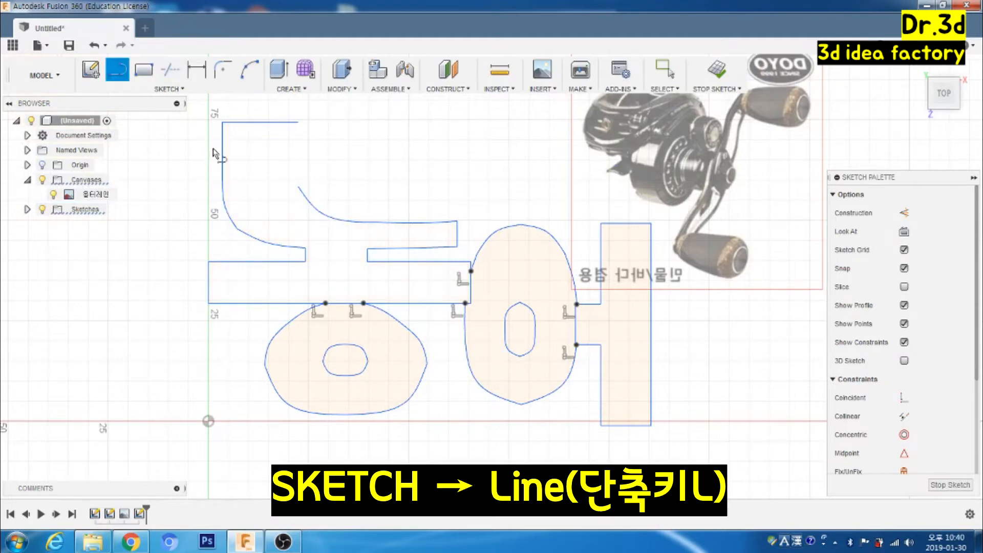
pyautogui.click(299, 122)
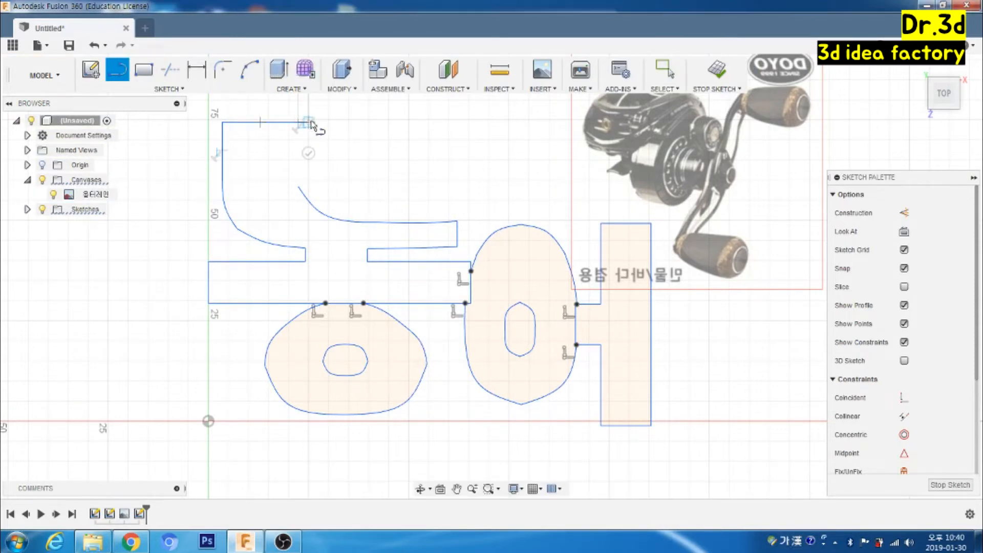
pyautogui.click(307, 122)
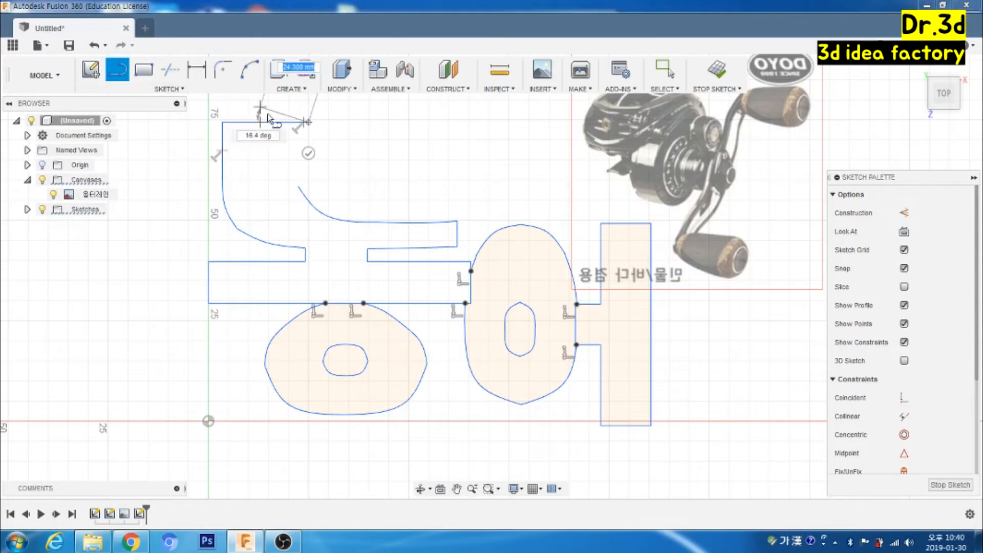
# Step: Draw a three-point spline from the open end of the "ㄴ" inner curve to the free end of its top edge, closing the outline
pyautogui.click(176, 92)
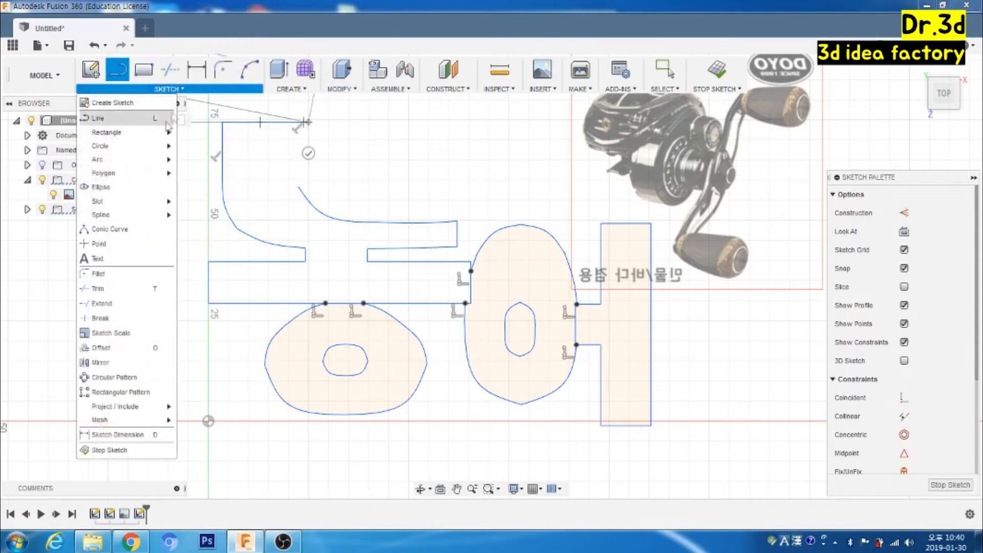
pyautogui.moveTo(138, 217)
pyautogui.click(207, 217)
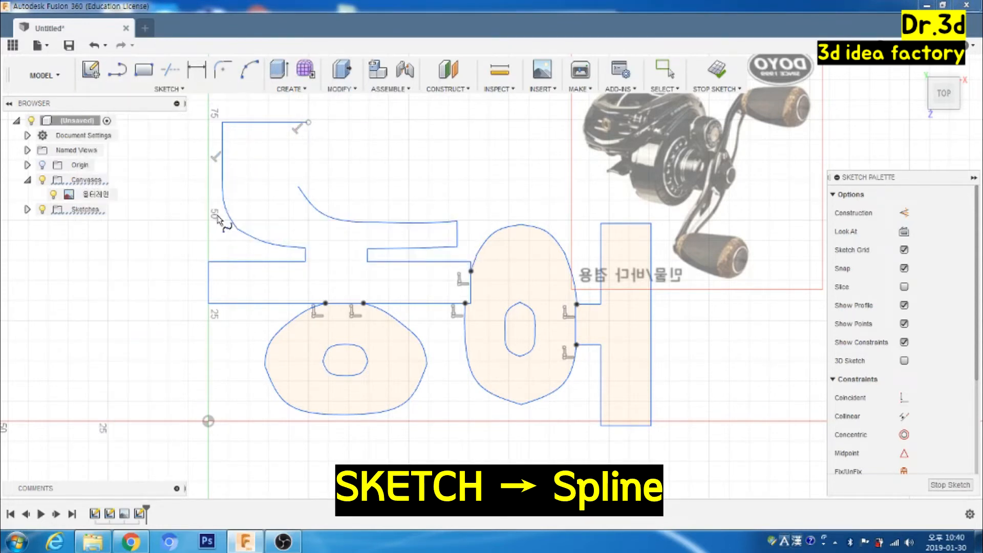
pyautogui.click(298, 187)
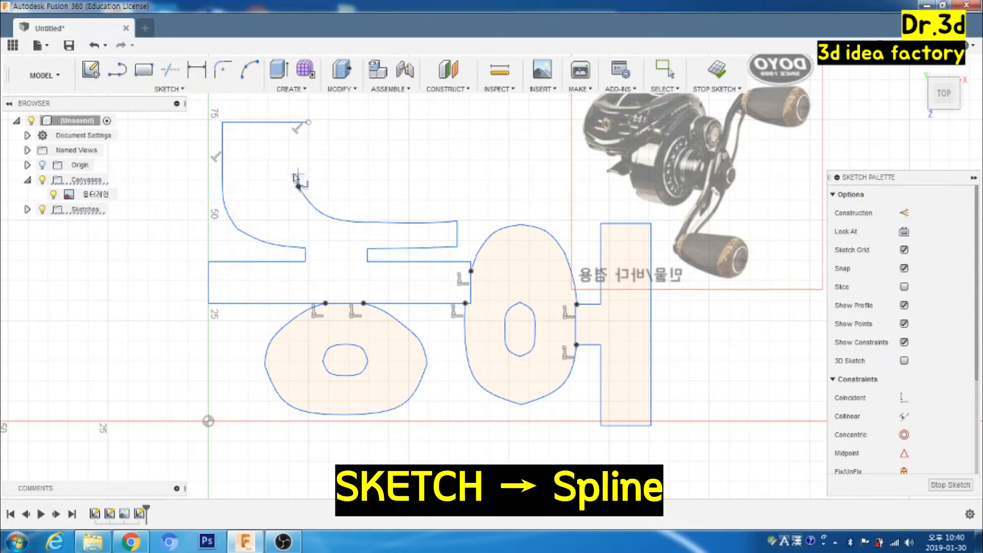
pyautogui.click(309, 140)
pyautogui.click(308, 122)
pyautogui.press('Escape')
# Step: Straighten the spline's upper end by moving its tangent handle almost directly below the corner point, and finish the sketch
pyautogui.scroll(5, 314, 116)
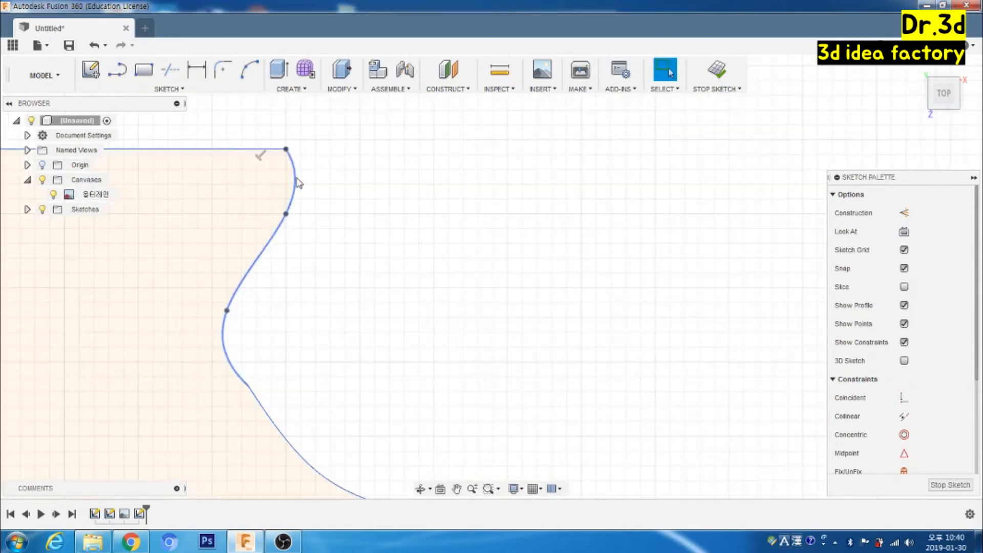
pyautogui.click(296, 181)
pyautogui.scroll(3, 318, 197)
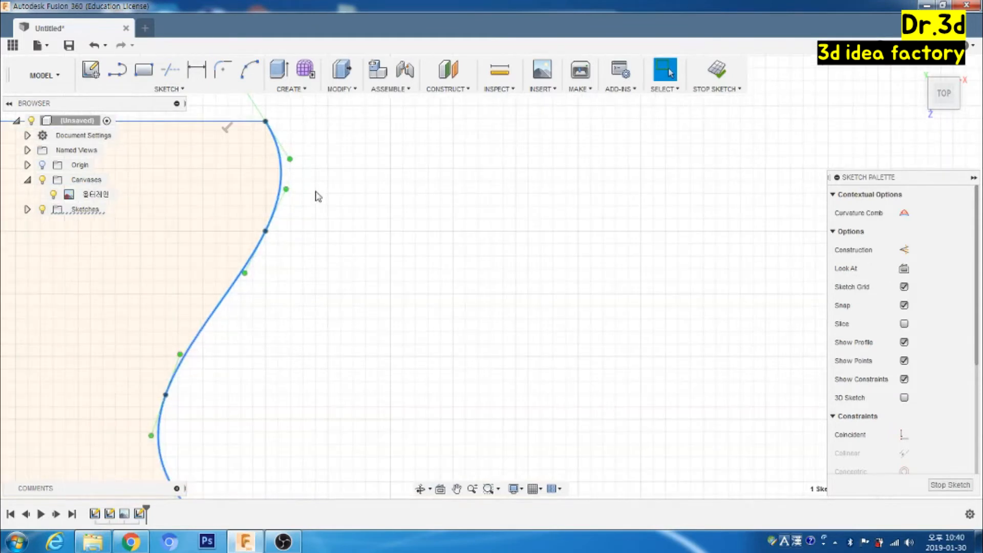
pyautogui.scroll(2, 318, 195)
pyautogui.moveTo(285, 152); pyautogui.dragTo(258, 187)
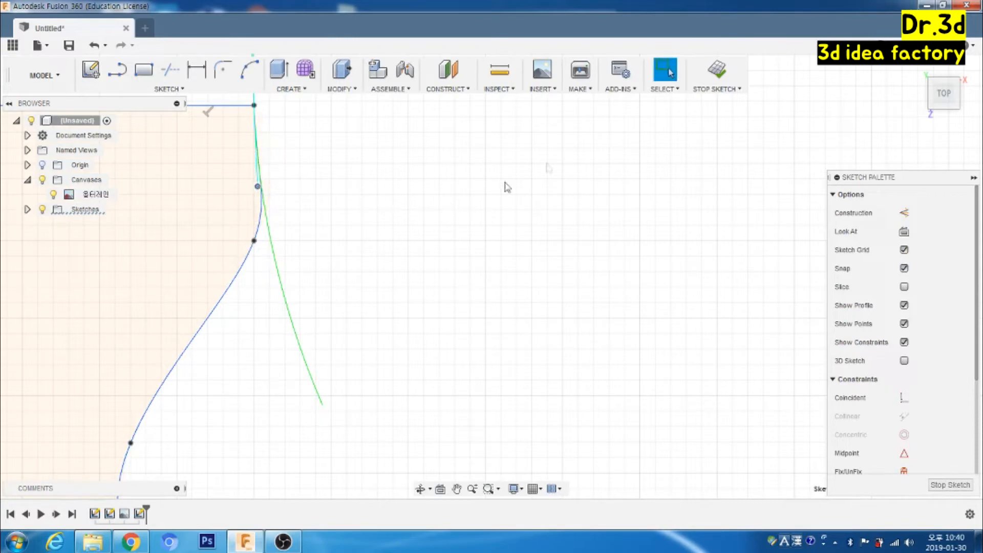
pyautogui.click(717, 71)
pyautogui.scroll(-5, 499, 277)
pyautogui.scroll(-1, 548, 330)
pyautogui.moveTo(548, 330); pyautogui.dragTo(512, 166, button='middle')
pyautogui.scroll(-9, 561, 251)
pyautogui.moveTo(608, 230)
pyautogui.mouseDown(button='middle')
pyautogui.moveTo(559, 219)
pyautogui.moveTo(468, 226)
pyautogui.mouseUp(button='middle')
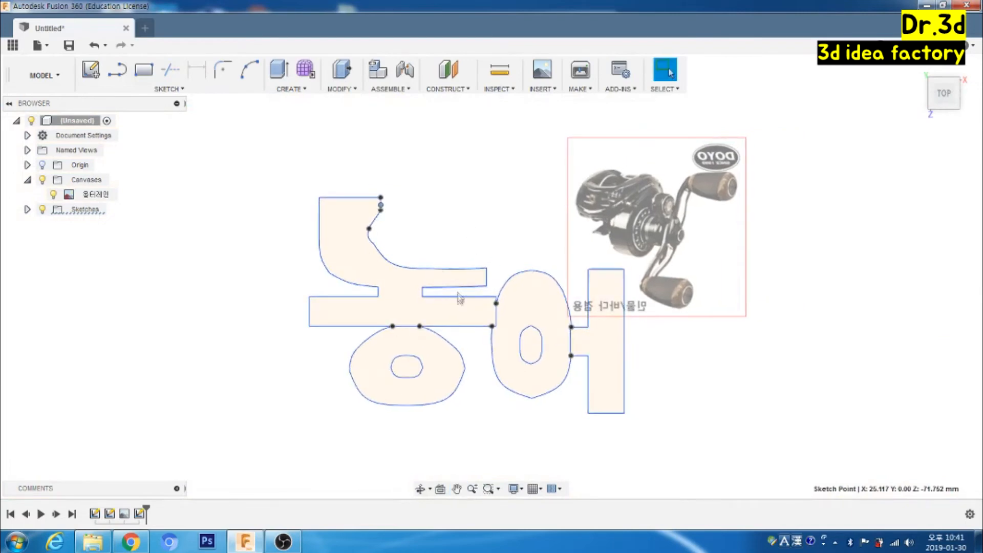
pyautogui.scroll(2, 430, 338)
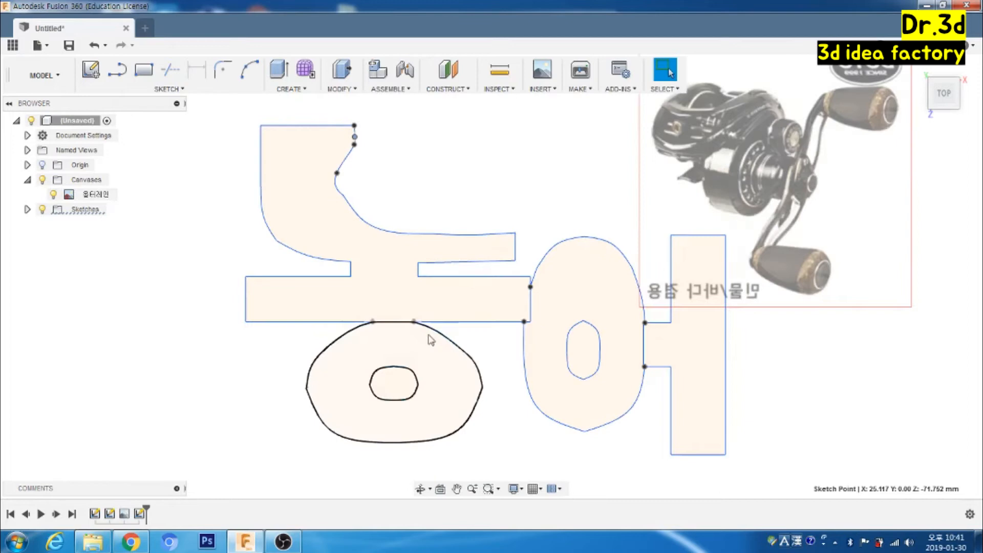
pyautogui.press('l')
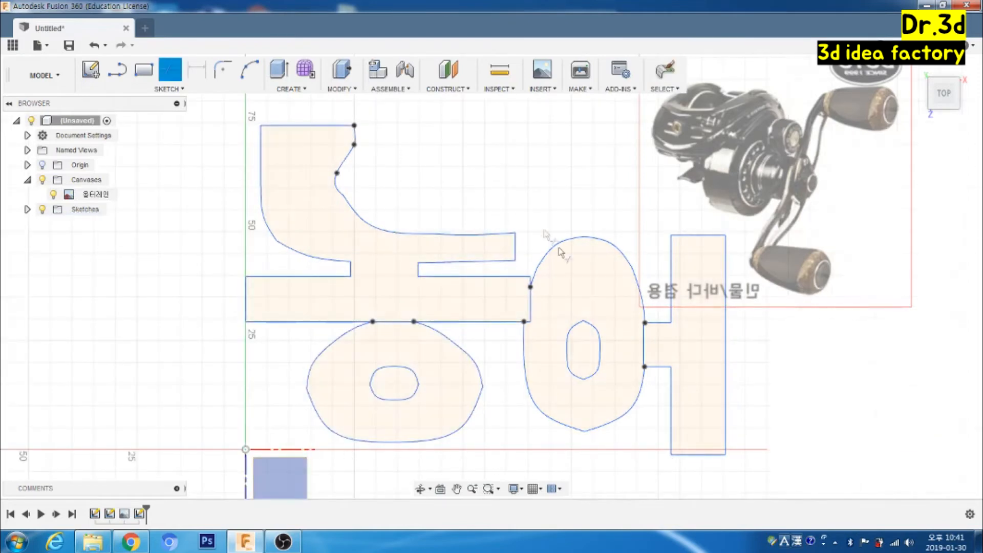
pyautogui.press('Escape')
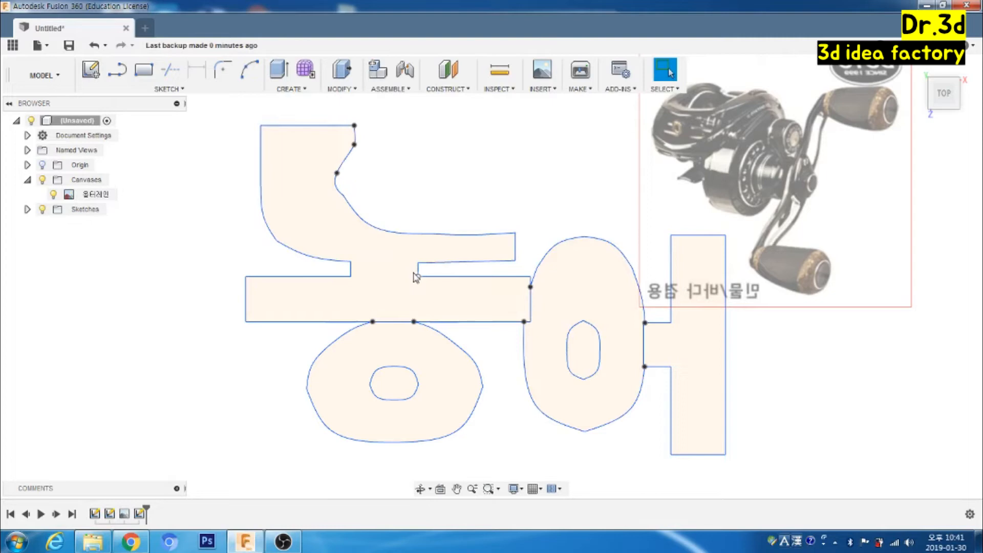
# Step: Extrude the joined "ㄴ" and horizontal bar profile of "농" 60 mm as a new body
pyautogui.press('e')
pyautogui.click(397, 265)
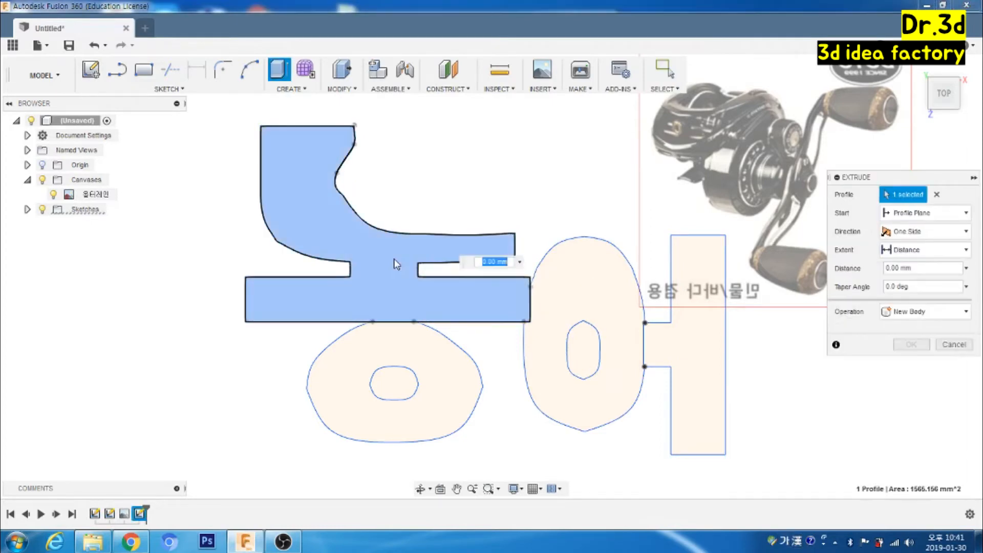
pyautogui.keyDown('shift'); pyautogui.moveTo(497, 462); pyautogui.dragTo(491, 397, button='middle'); pyautogui.keyUp('shift')
pyautogui.moveTo(388, 214); pyautogui.dragTo(385, 49)
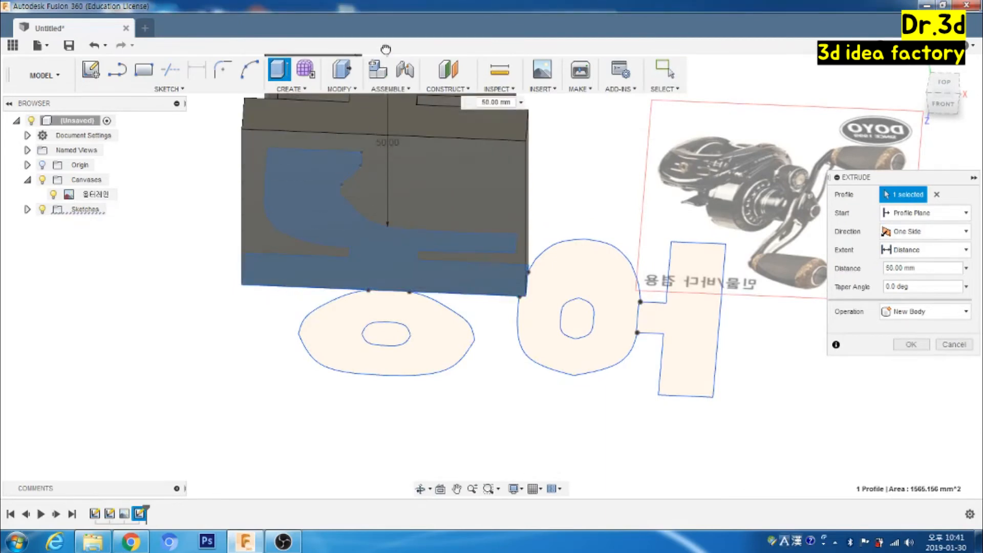
pyautogui.scroll(-4, 454, 327)
pyautogui.moveTo(420, 186); pyautogui.dragTo(420, 167)
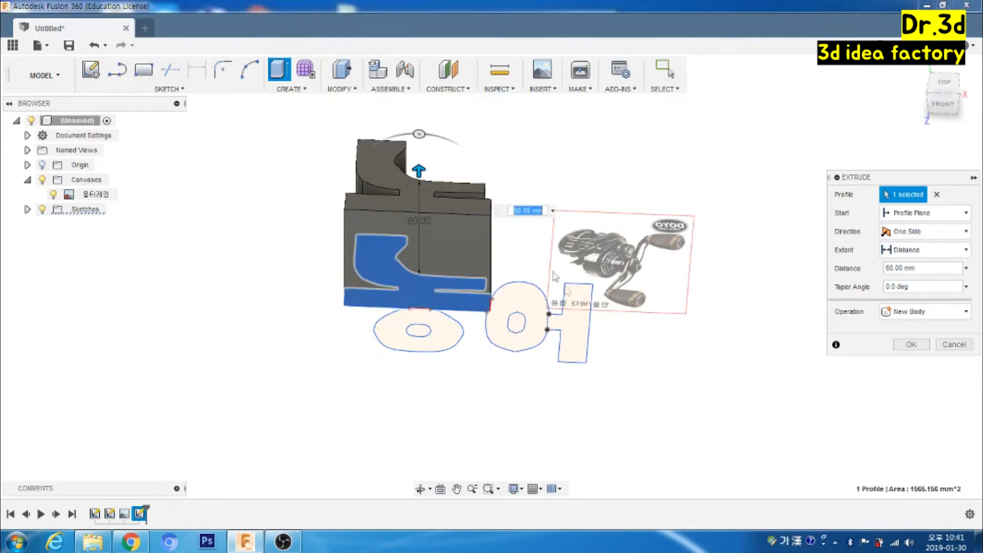
pyautogui.click(911, 344)
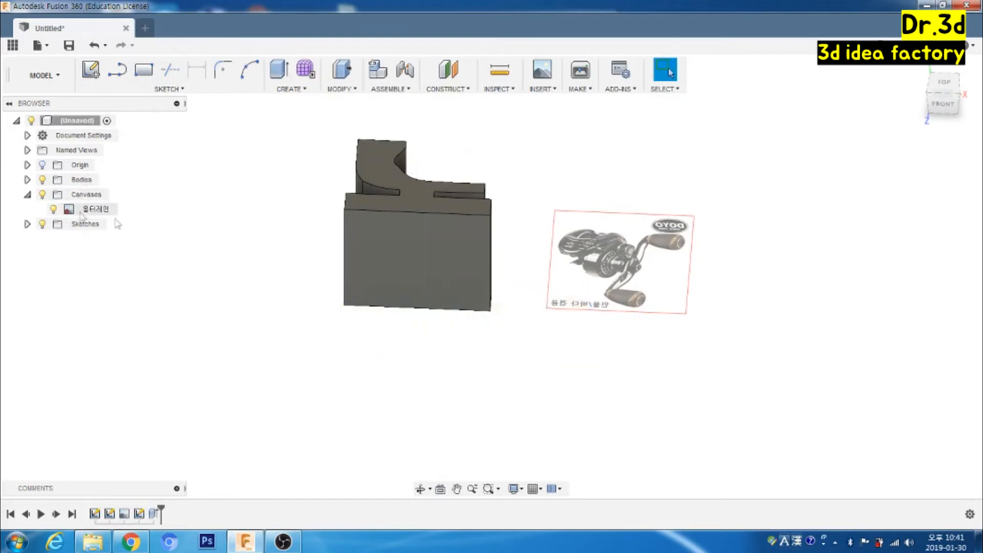
# Step: Make Sketch3 visible and extrude the ring of the "ㅇ" in "농" 50 mm, joined to the body
pyautogui.click(27, 224)
pyautogui.click(53, 268)
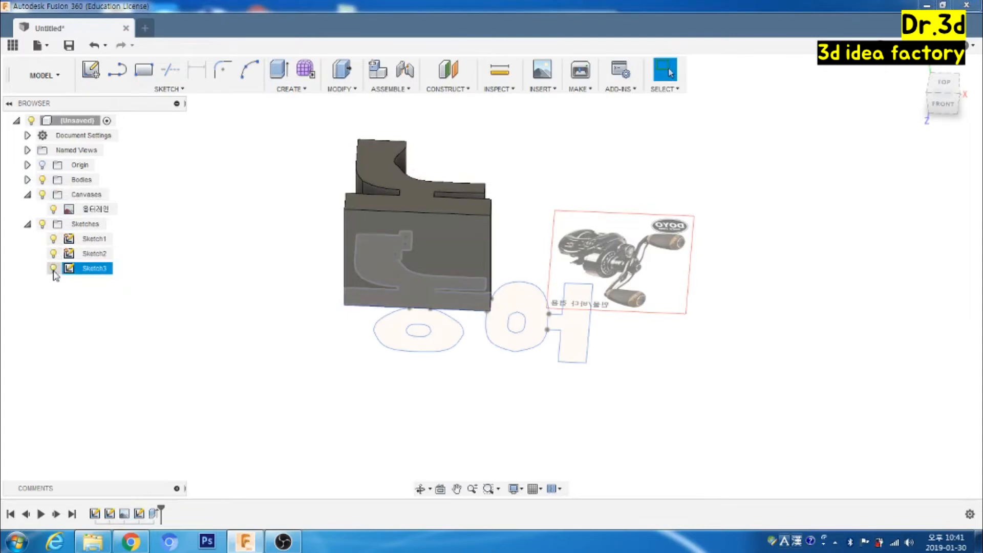
pyautogui.click(451, 341)
pyautogui.press('e')
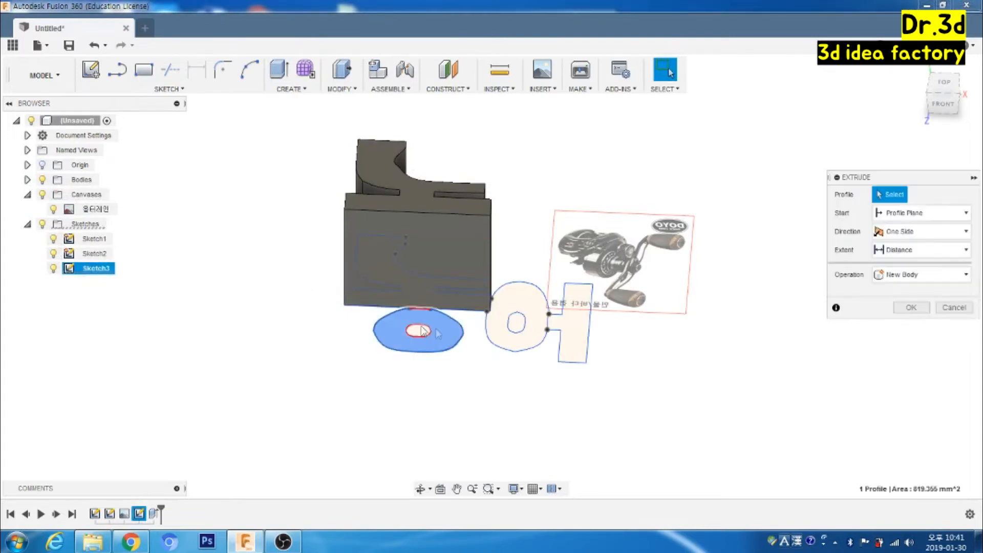
pyautogui.moveTo(419, 326); pyautogui.dragTo(419, 242)
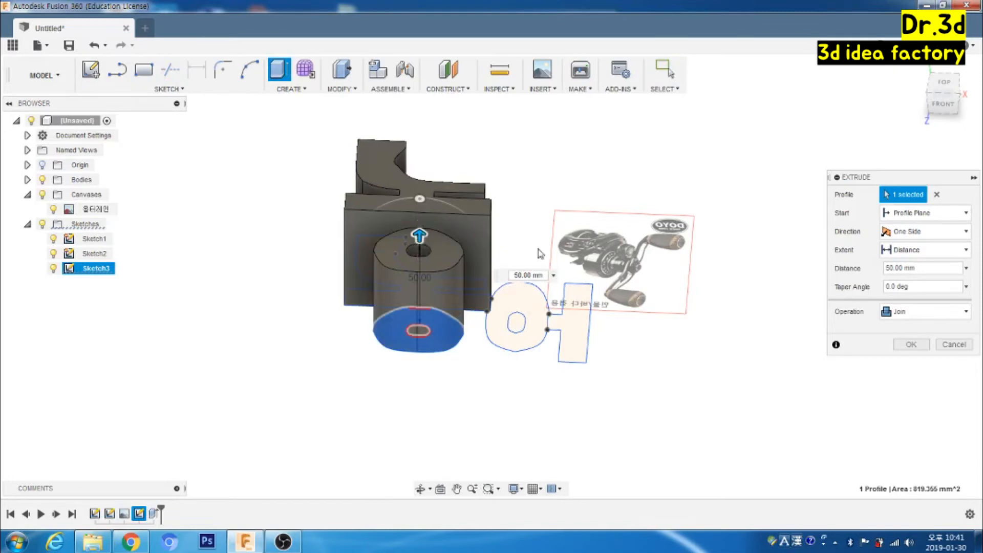
pyautogui.click(914, 348)
# Step: Extrude the ring of the "ㅇ" in "어" 52 mm, joined to the body
pyautogui.click(519, 303)
pyautogui.press('e')
pyautogui.moveTo(519, 303); pyautogui.dragTo(520, 222)
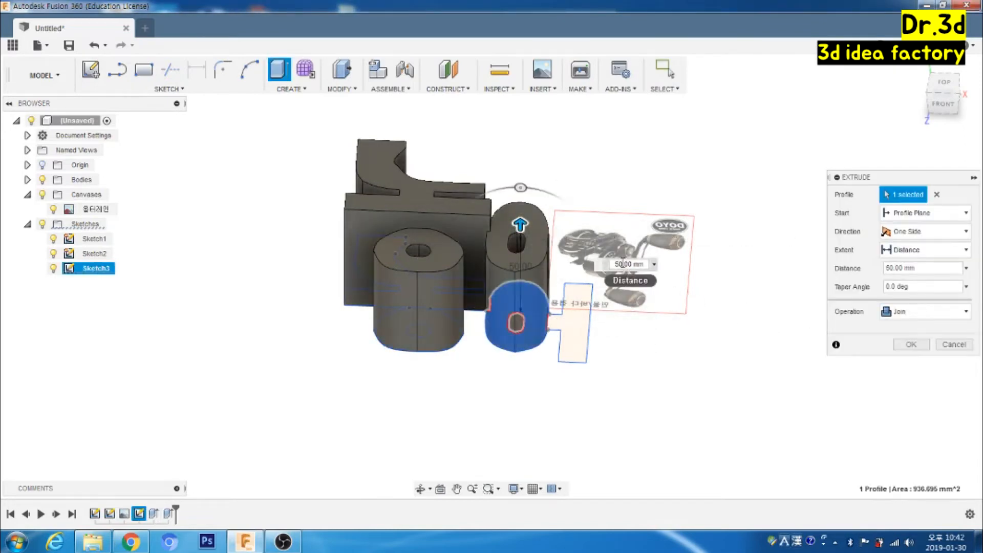
pyautogui.moveTo(622, 265); pyautogui.dragTo(602, 268)
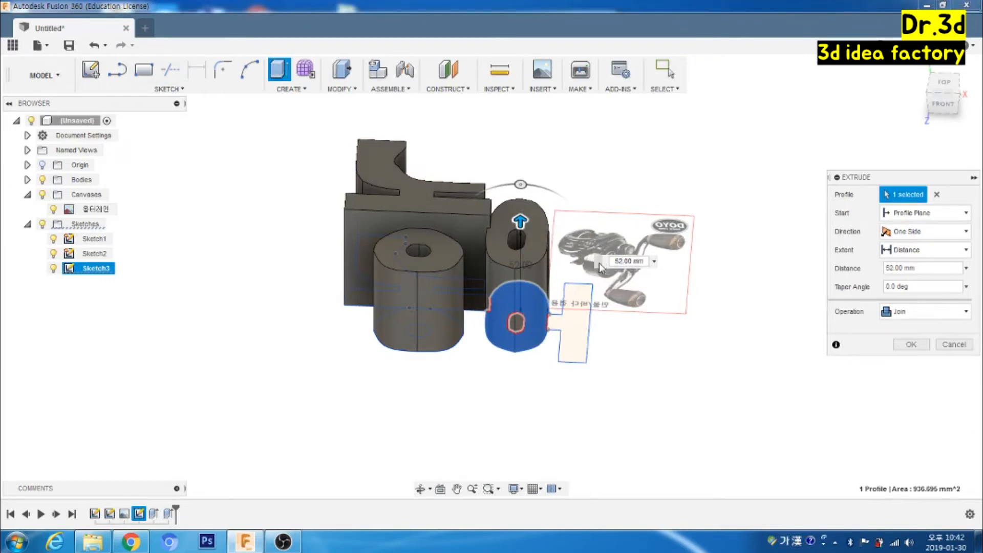
pyautogui.click(911, 344)
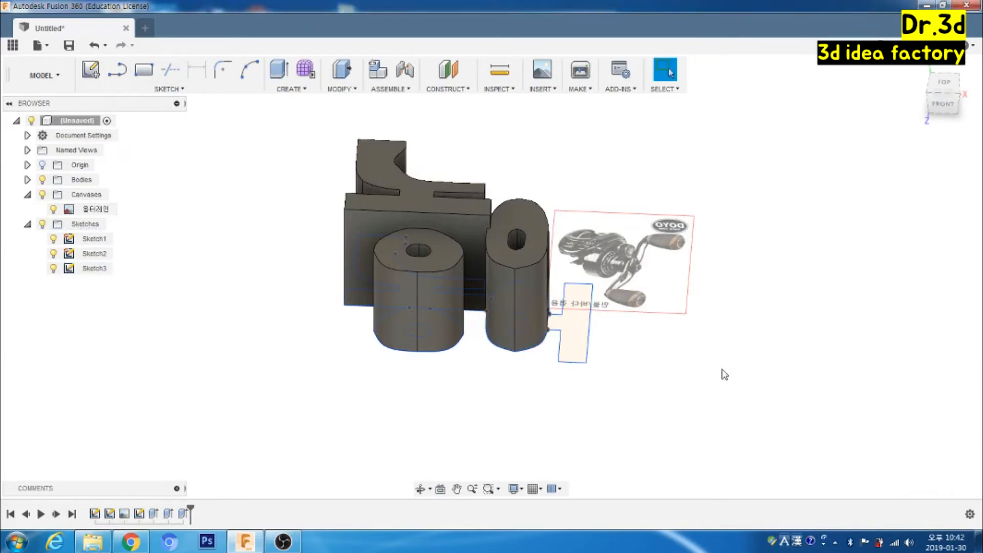
# Step: Extrude the "ㅓ" profile 55 mm, joined to the body
pyautogui.click(568, 335)
pyautogui.press('e')
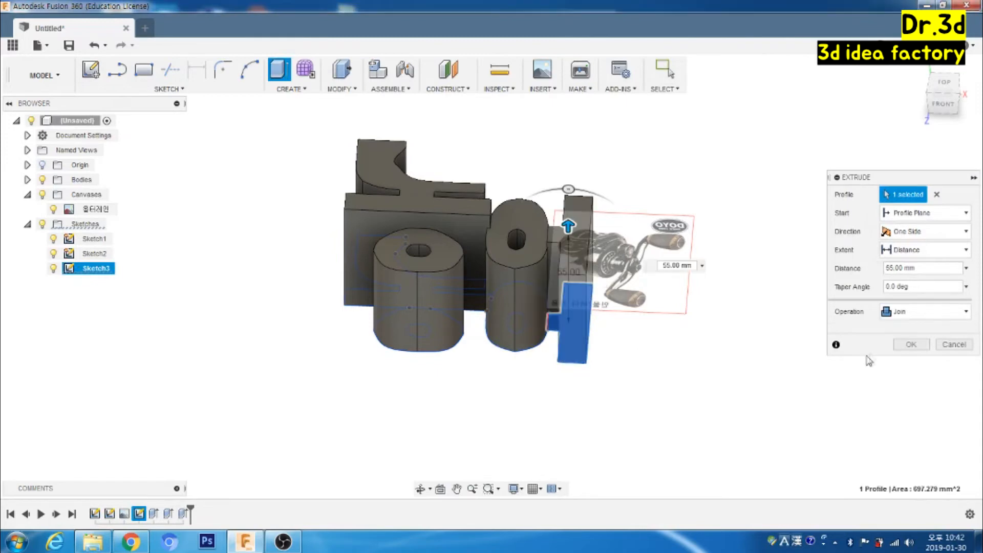
pyautogui.click(911, 345)
# Step: Start a new sketch on the flat end face at the top of the "ㄴ" upright
pyautogui.keyDown('shift'); pyautogui.moveTo(506, 415); pyautogui.dragTo(522, 441, button='middle'); pyautogui.keyUp('shift')
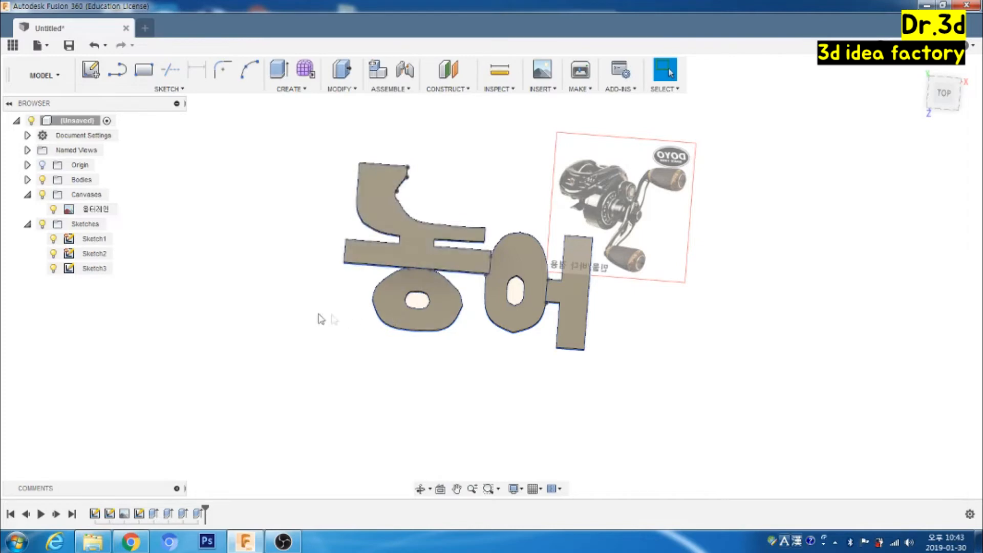
pyautogui.keyDown('shift'); pyautogui.moveTo(270, 307); pyautogui.dragTo(310, 249, button='middle'); pyautogui.keyUp('shift')
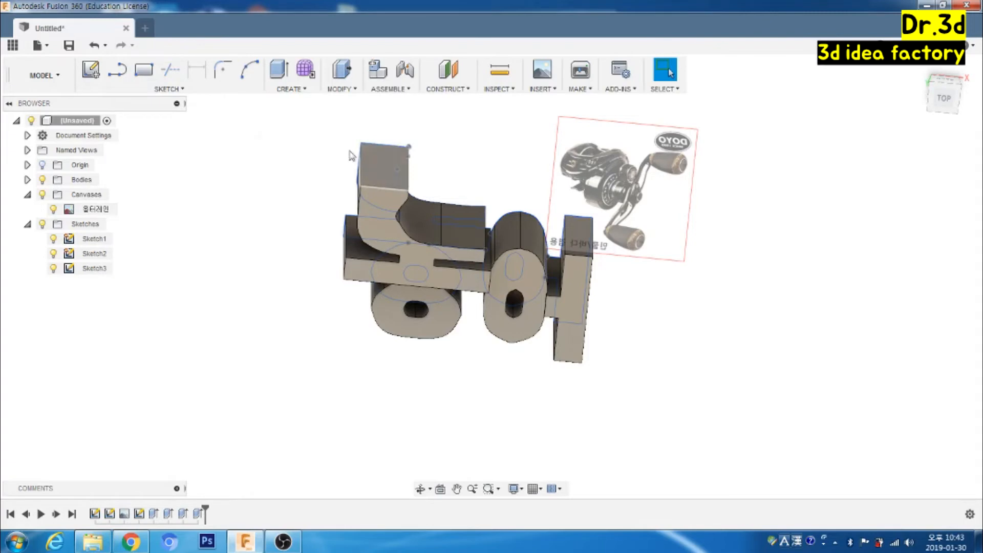
pyautogui.click(92, 74)
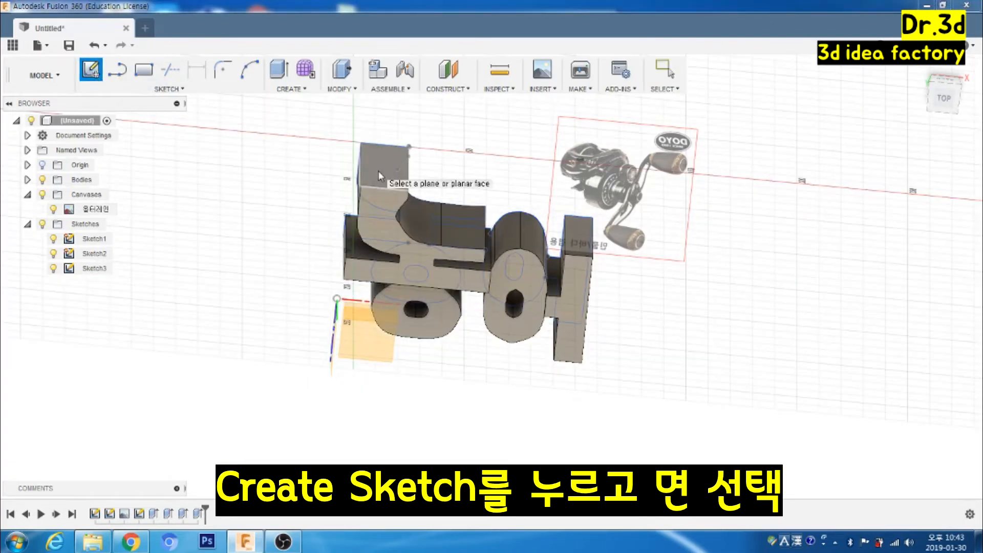
pyautogui.click(379, 173)
pyautogui.scroll(6, 531, 245)
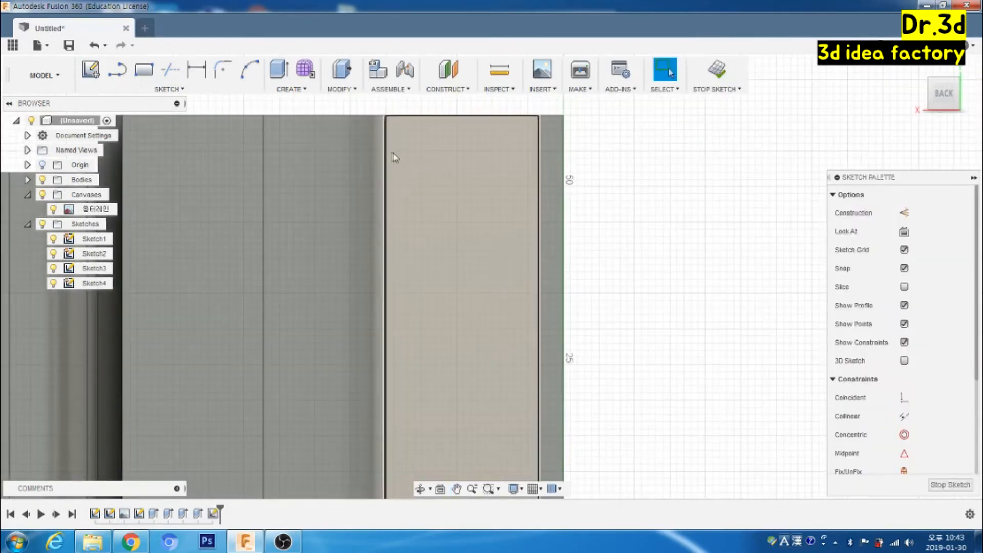
# Step: Draw a 10 mm high rectangle across the full width of the "ㄴ" end face, starting at the face's upper corner
pyautogui.click(144, 71)
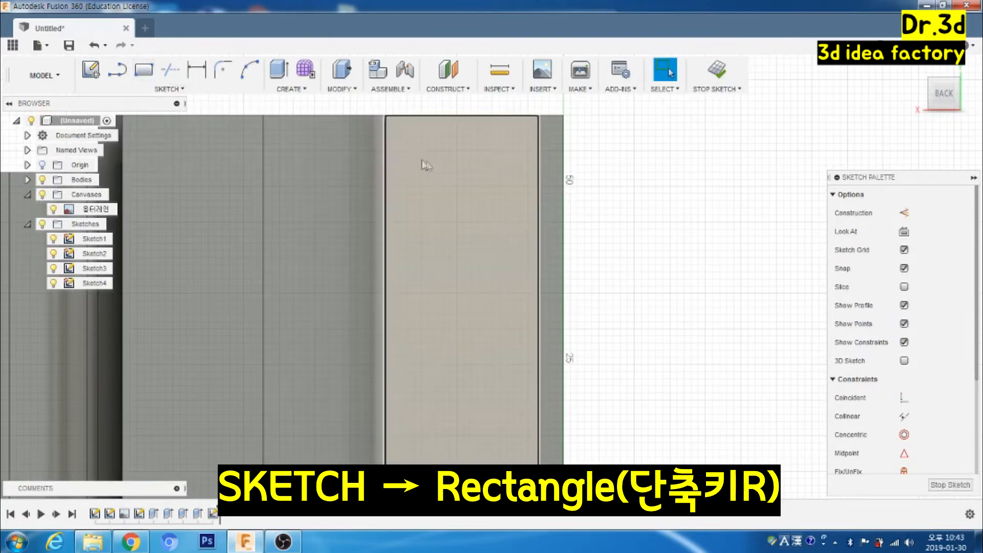
pyautogui.press('r')
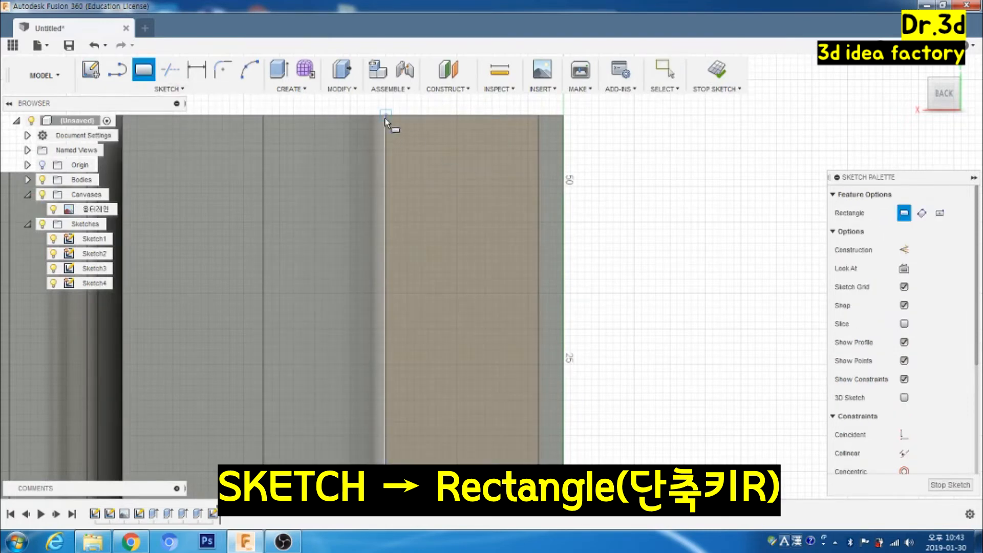
pyautogui.click(387, 117)
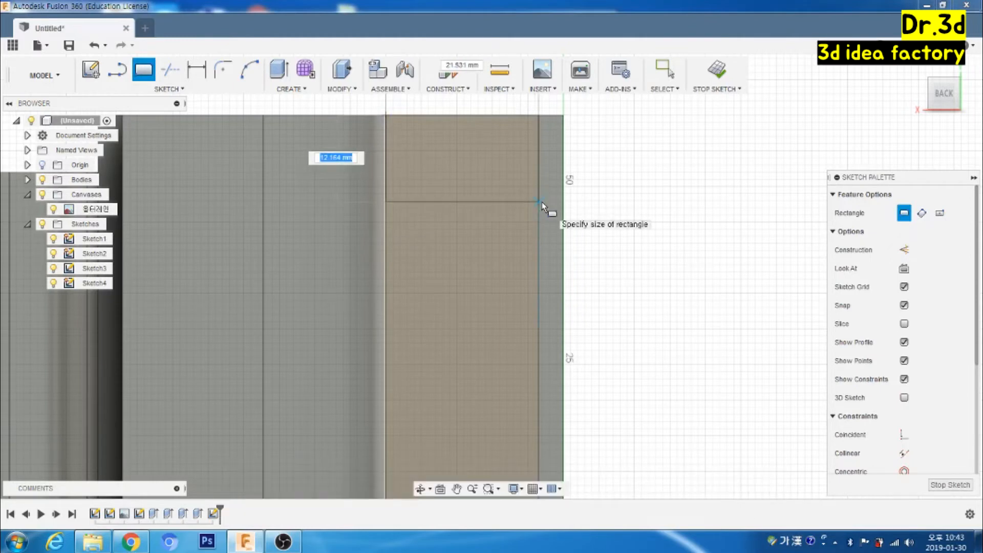
pyautogui.write('10')
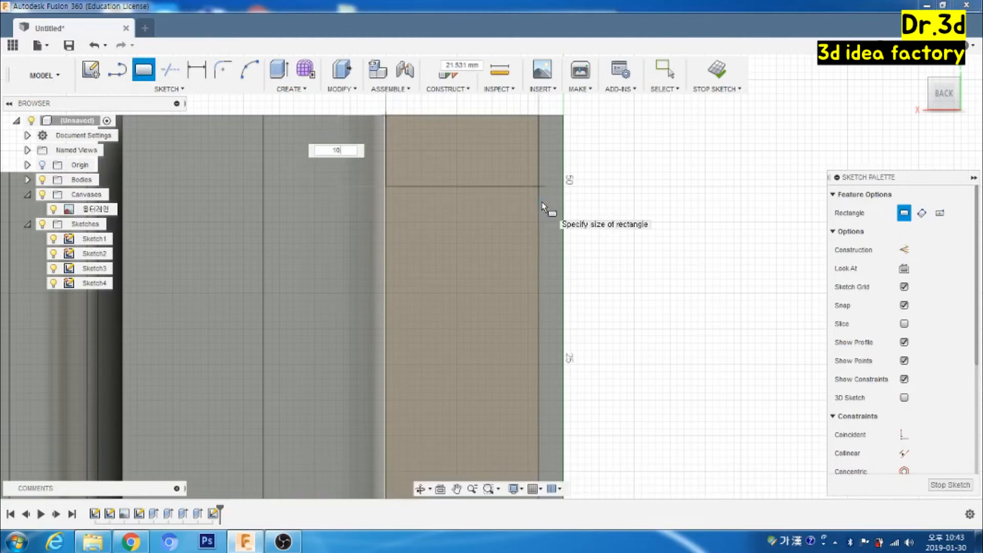
pyautogui.press('Return')
pyautogui.press('Escape')
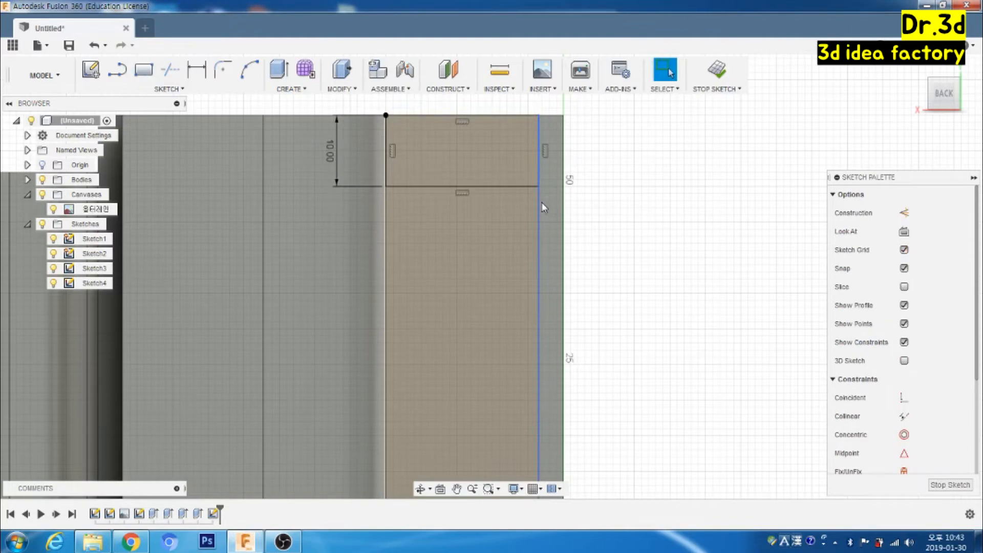
# Step: Extrude the rectangle 10 mm outward from the "ㄴ" end face and check the lettering from several angles
pyautogui.scroll(-4, 542, 201)
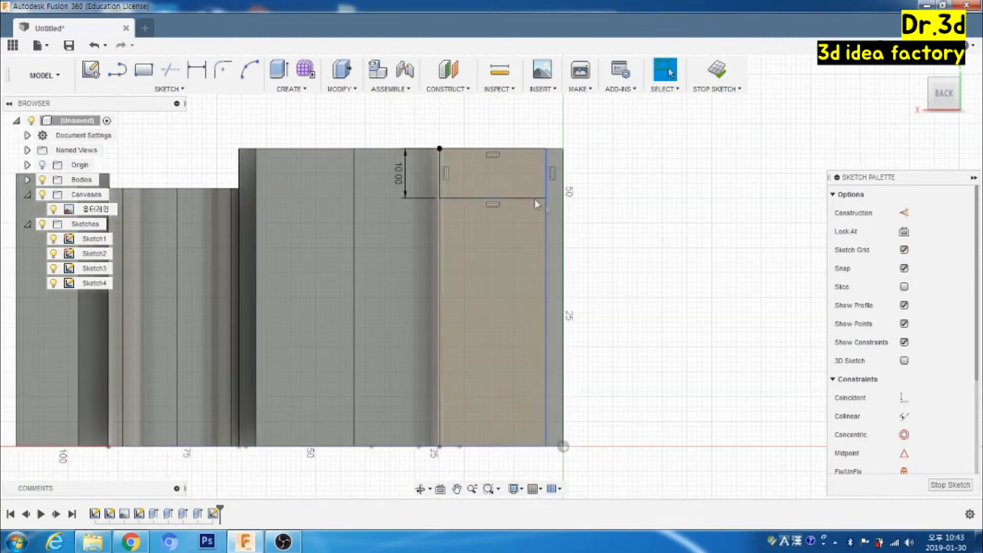
pyautogui.click(514, 181)
pyautogui.press('e')
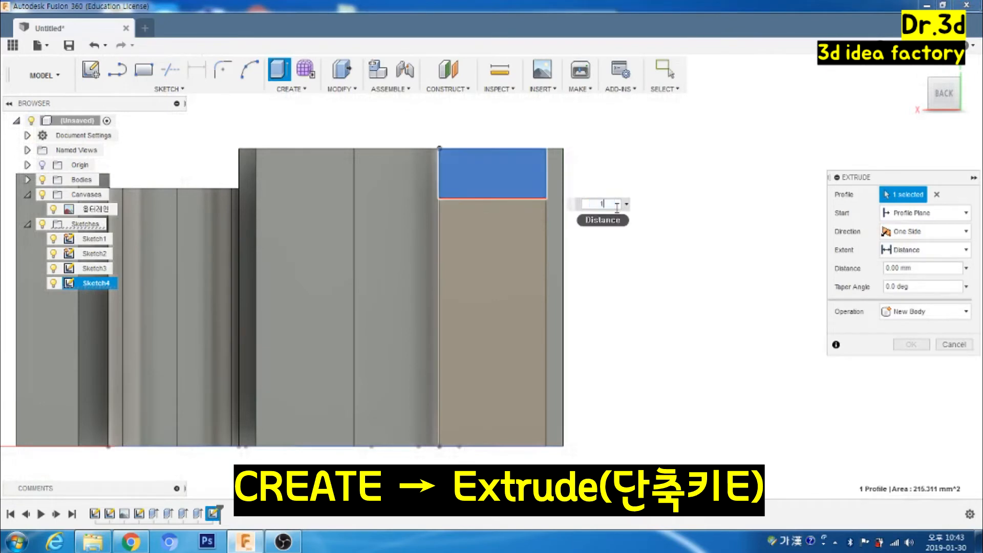
pyautogui.write('10')
pyautogui.press('Return')
pyautogui.keyDown('shift'); pyautogui.moveTo(659, 260); pyautogui.dragTo(655, 291, button='middle'); pyautogui.keyUp('shift')
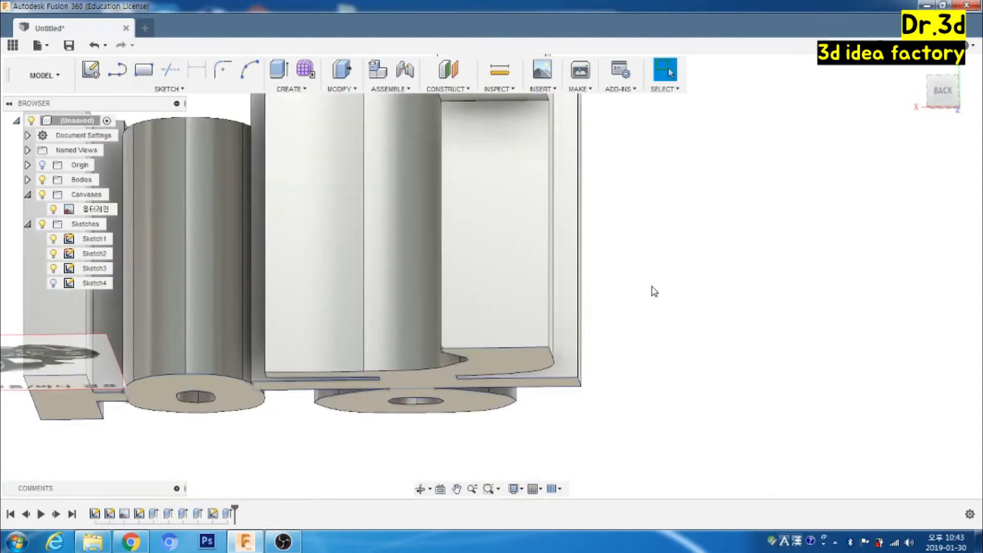
pyautogui.scroll(-8, 655, 291)
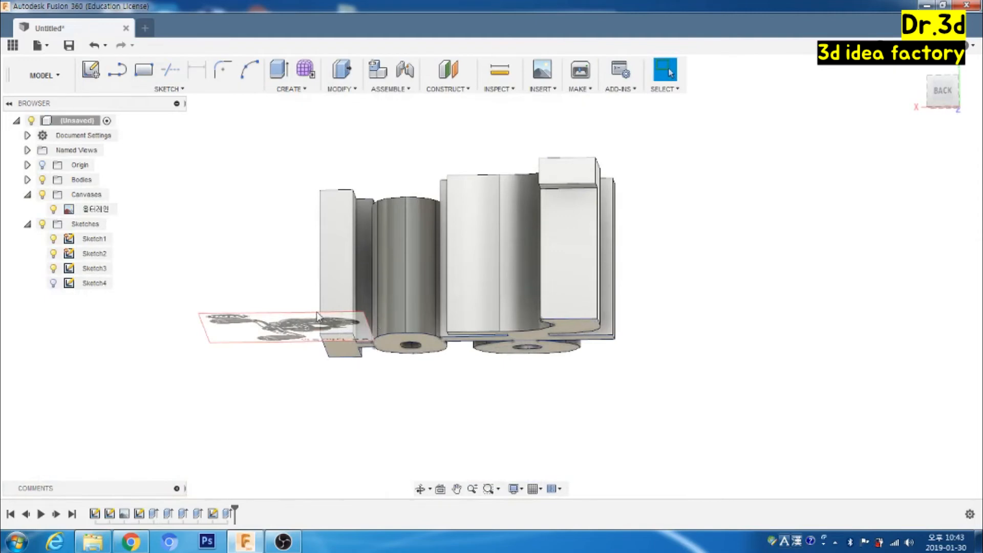
pyautogui.keyDown('shift'); pyautogui.moveTo(423, 405); pyautogui.dragTo(651, 487, button='middle'); pyautogui.keyUp('shift')
pyautogui.press('Escape')
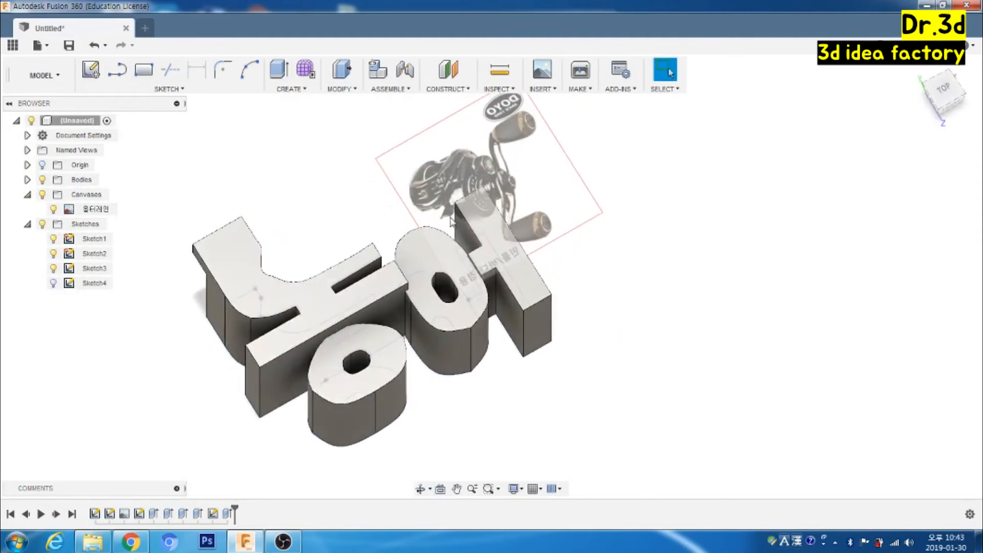
# Step: Start a new sketch on the "ㄴ" upright's flat end face, beneath the 10 mm projecting block
pyautogui.keyDown('shift'); pyautogui.moveTo(707, 340); pyautogui.dragTo(695, 369, button='middle'); pyautogui.keyUp('shift')
pyautogui.press('Escape')
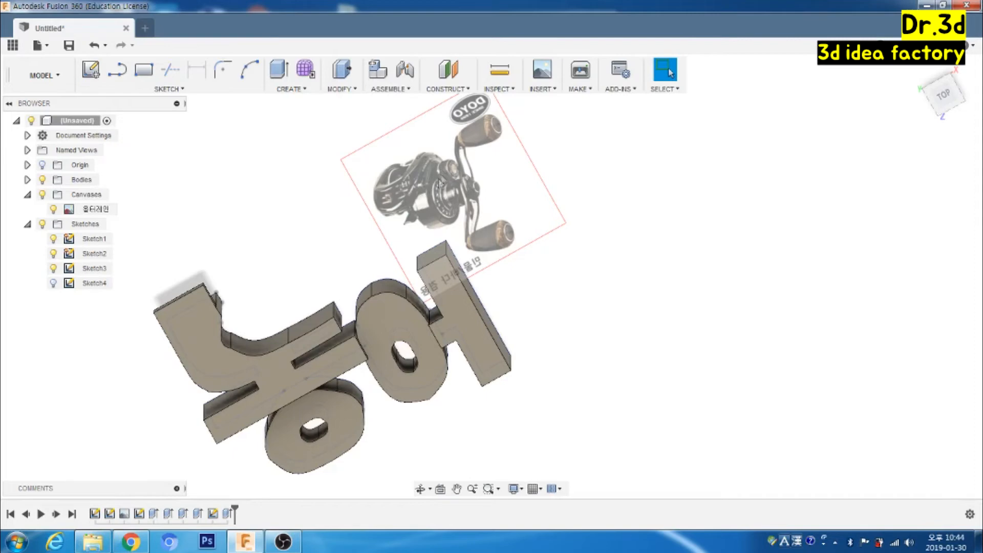
pyautogui.keyDown('shift'); pyautogui.moveTo(124, 363); pyautogui.dragTo(177, 407, button='middle'); pyautogui.keyUp('shift')
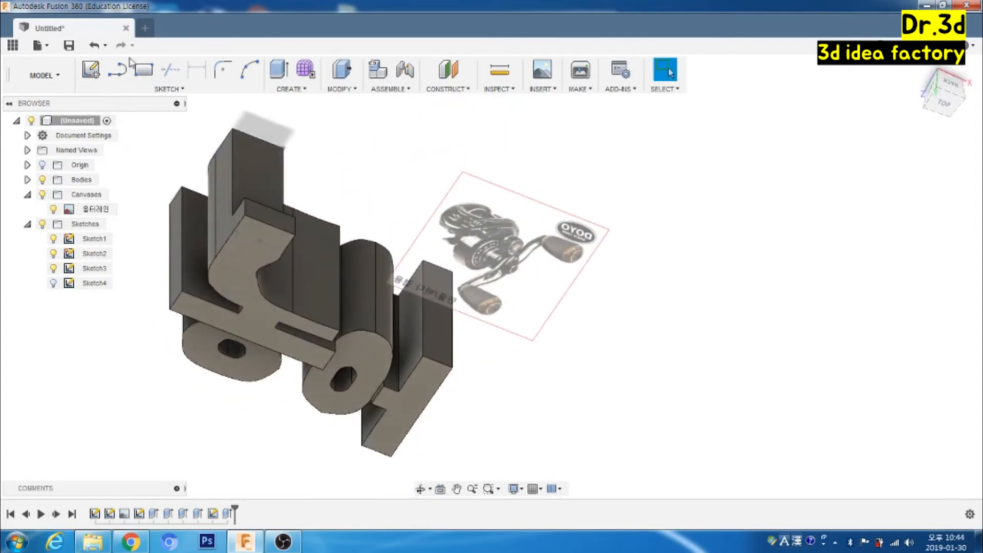
pyautogui.click(90, 69)
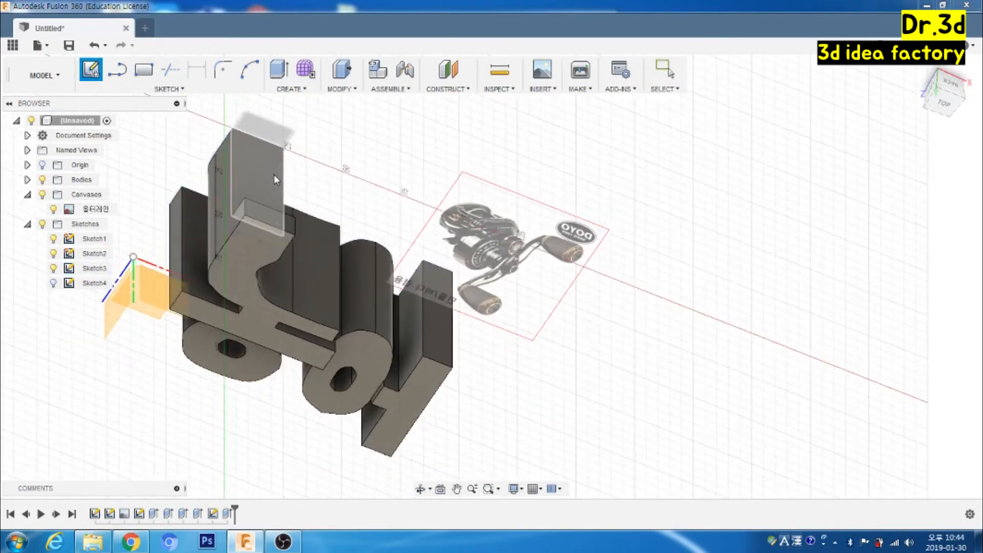
pyautogui.click(274, 175)
pyautogui.scroll(2, 523, 275)
pyautogui.moveTo(666, 329); pyautogui.dragTo(667, 194, button='middle')
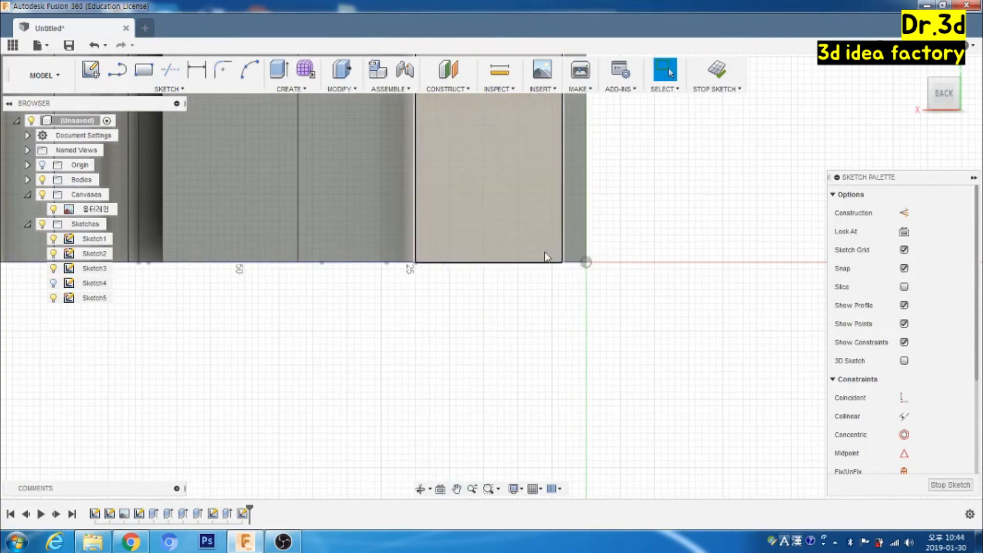
pyautogui.scroll(-1, 480, 287)
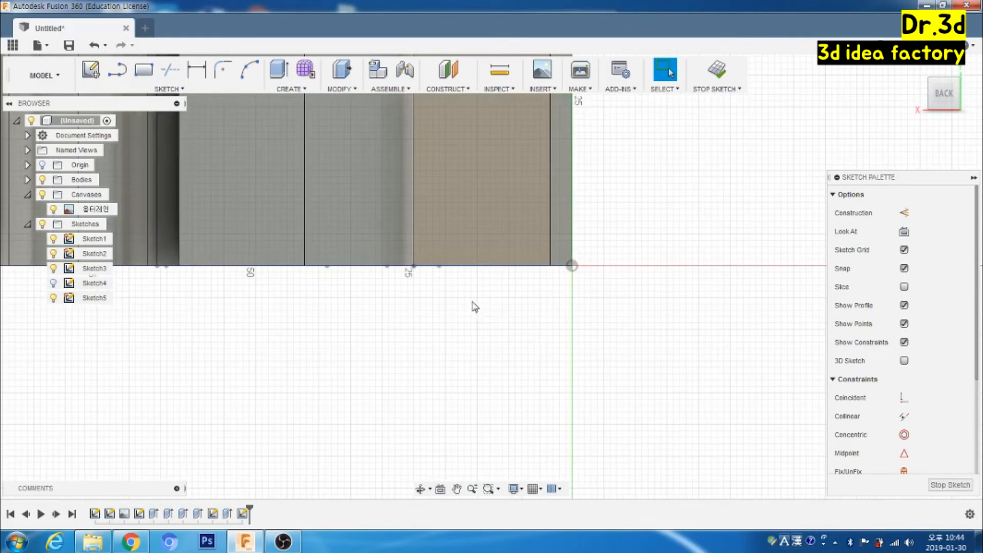
pyautogui.scroll(3, 471, 268)
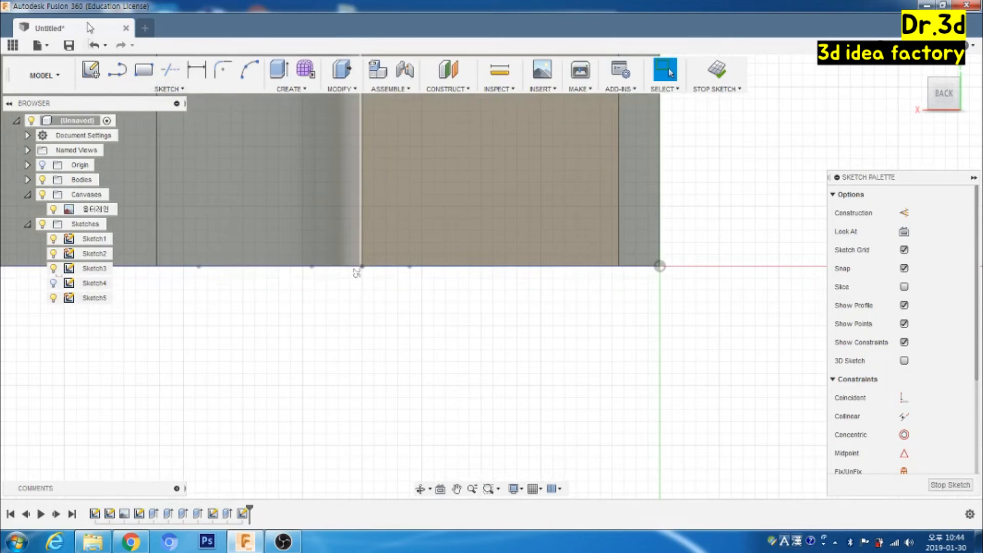
# Step: Place a sketch point at the midpoint of the line along the end face's lower edge
pyautogui.click(168, 90)
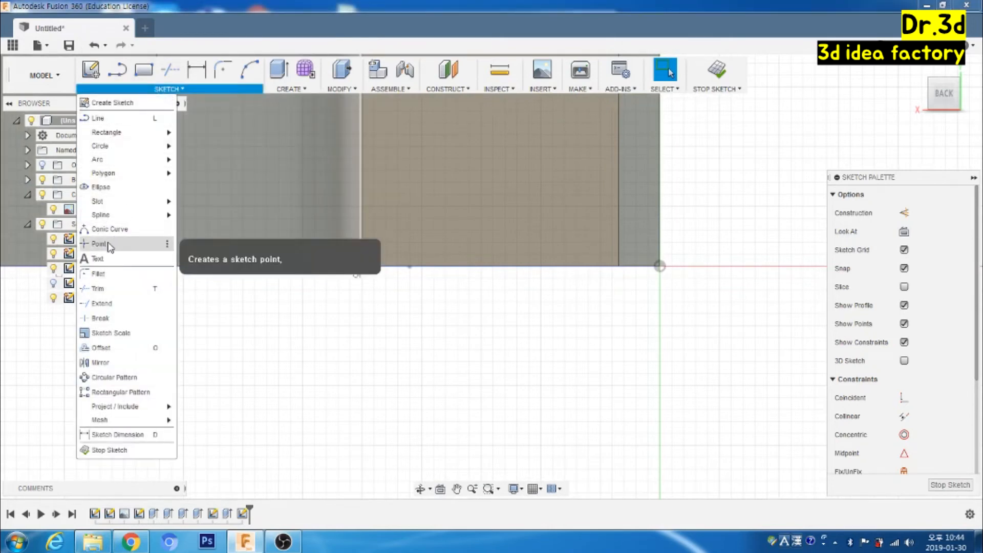
pyautogui.click(131, 244)
pyautogui.click(504, 268)
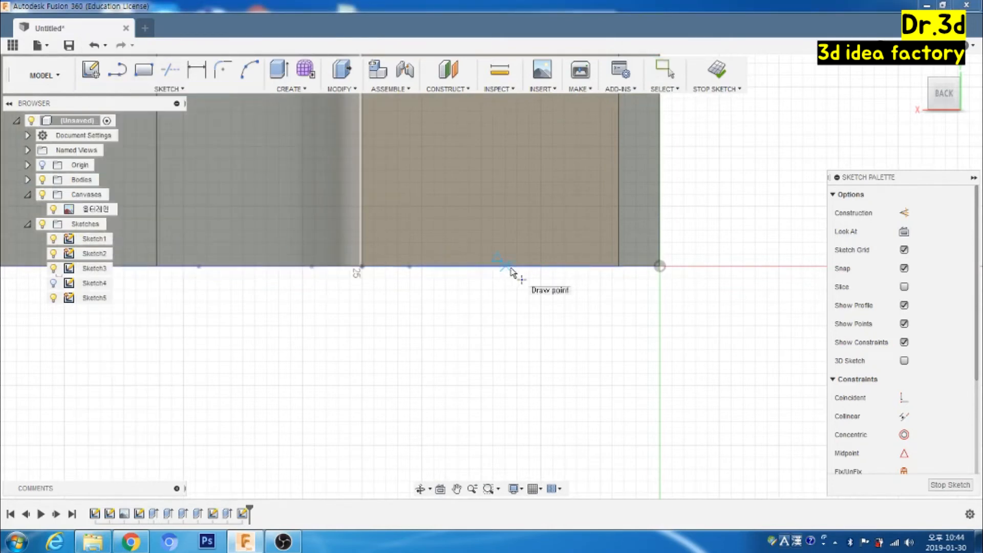
pyautogui.scroll(1, 532, 281)
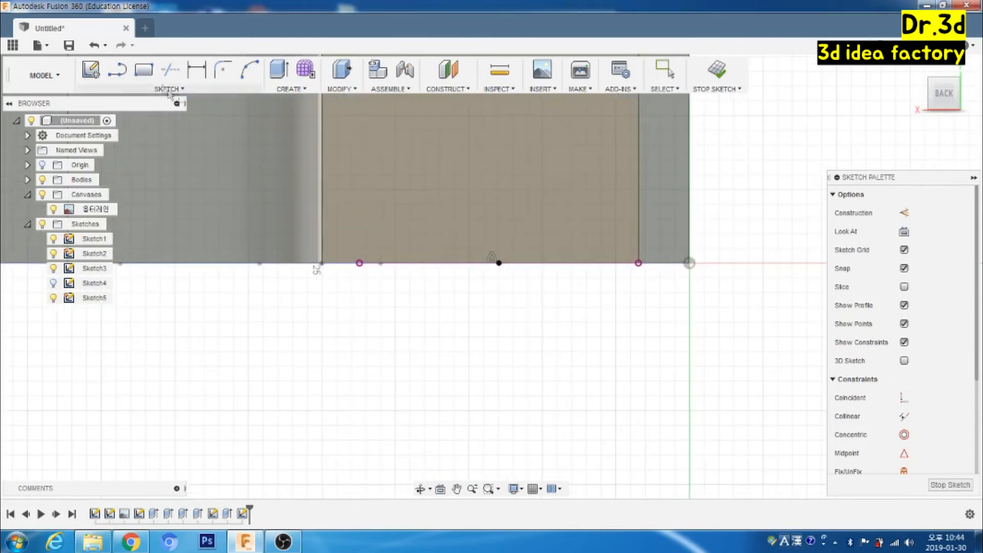
# Step: Draw a rectangle about 13 mm wide and 5 mm high standing on the end face's lower edge
pyautogui.press('r')
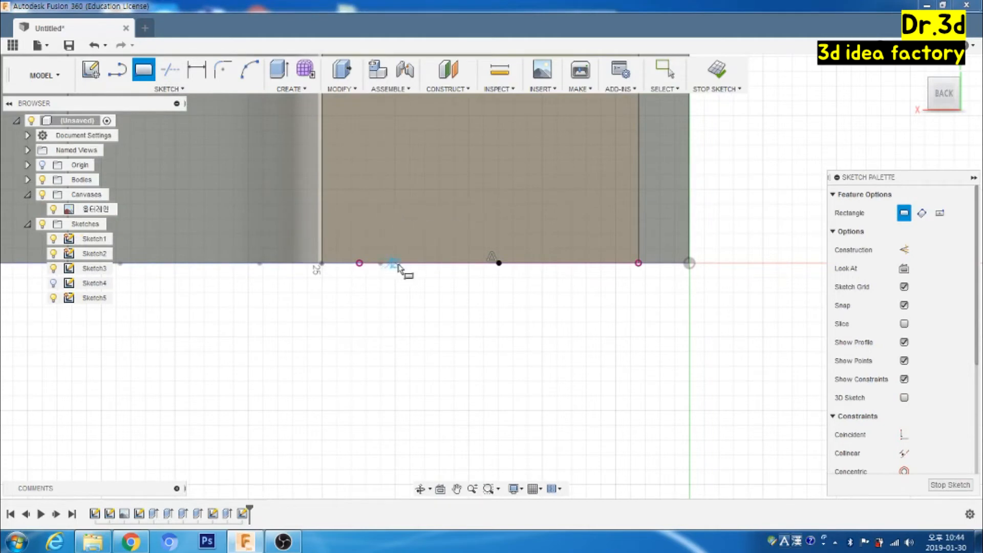
pyautogui.click(395, 312)
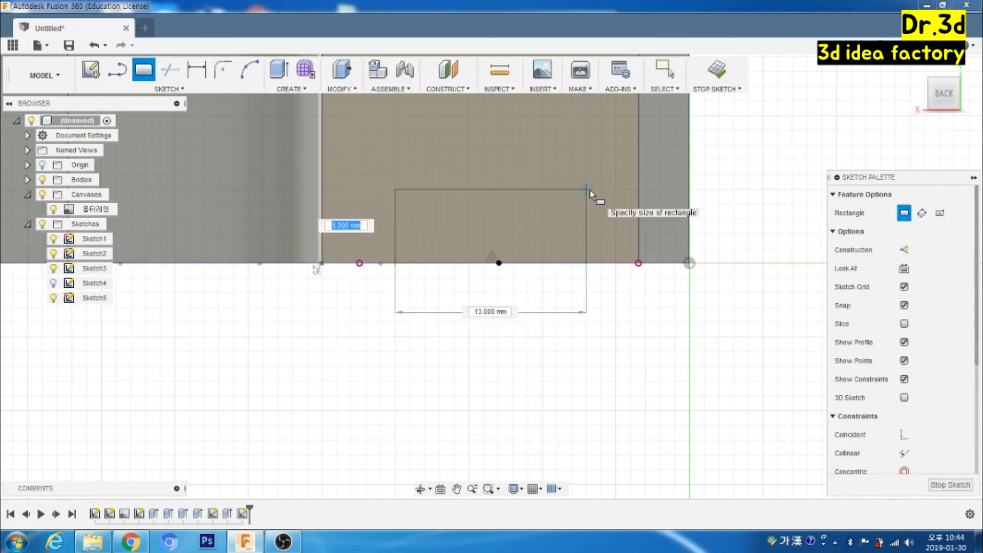
pyautogui.press('Return')
pyautogui.press('Escape')
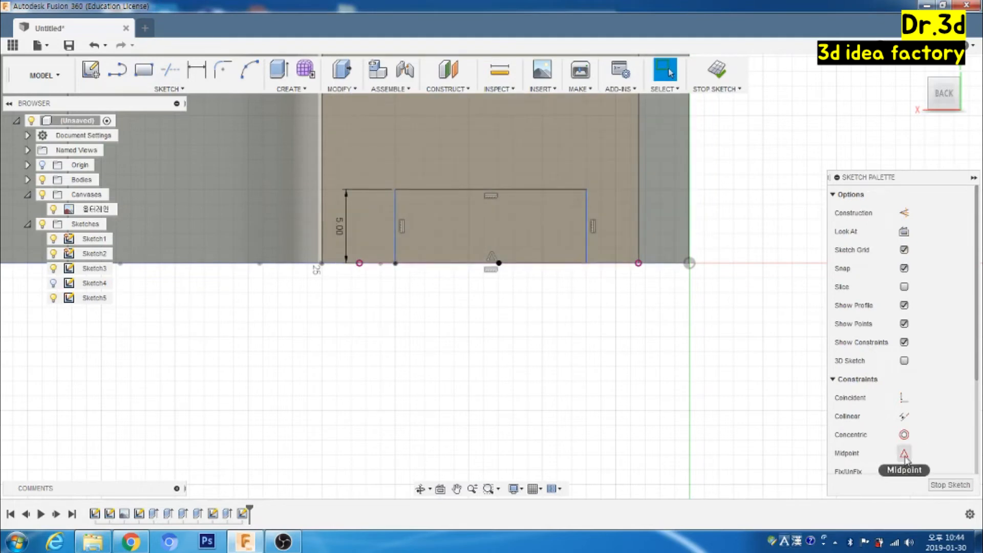
# Step: Centre the rectangle's base line on the sketch point with a Midpoint constraint
pyautogui.click(904, 454)
pyautogui.click(578, 264)
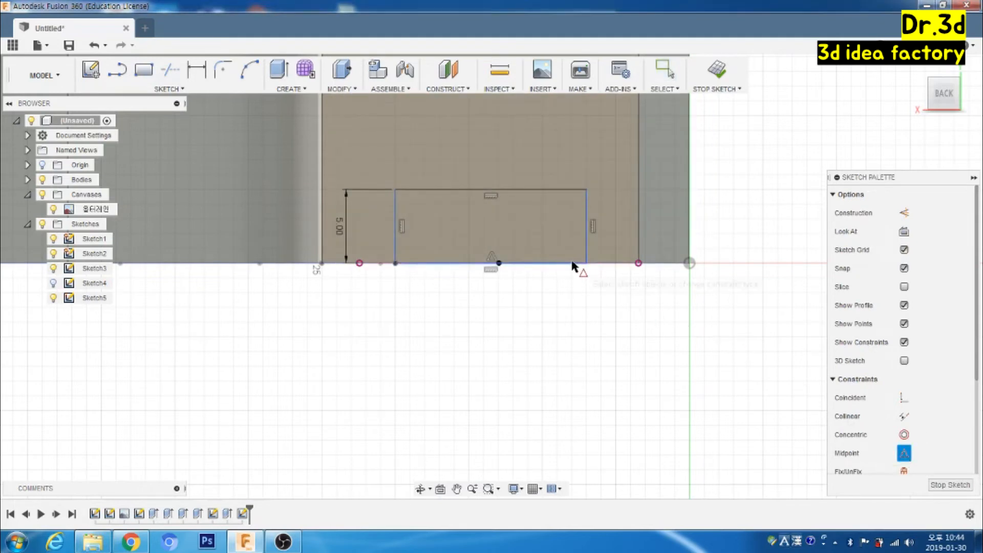
pyautogui.click(499, 263)
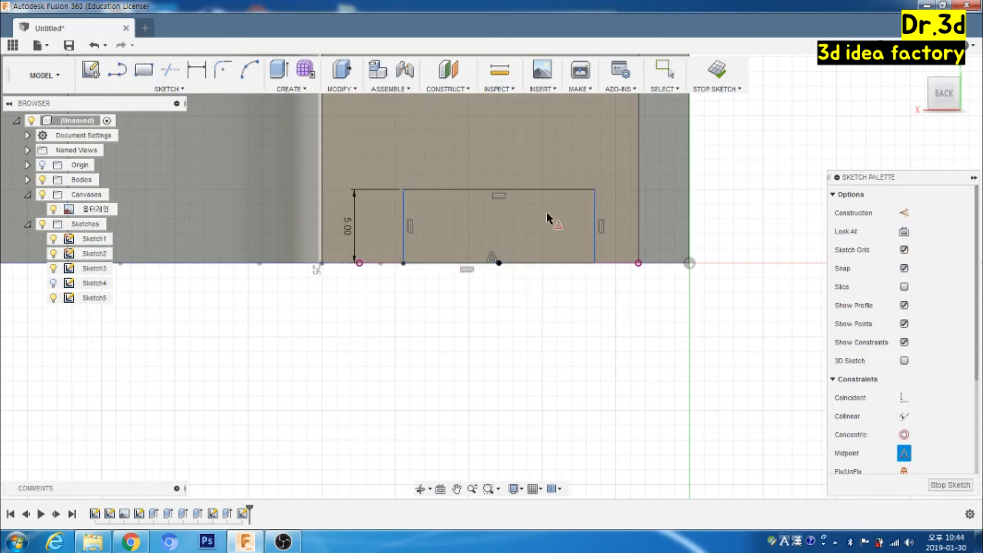
pyautogui.rightClick(611, 354)
pyautogui.click(673, 353)
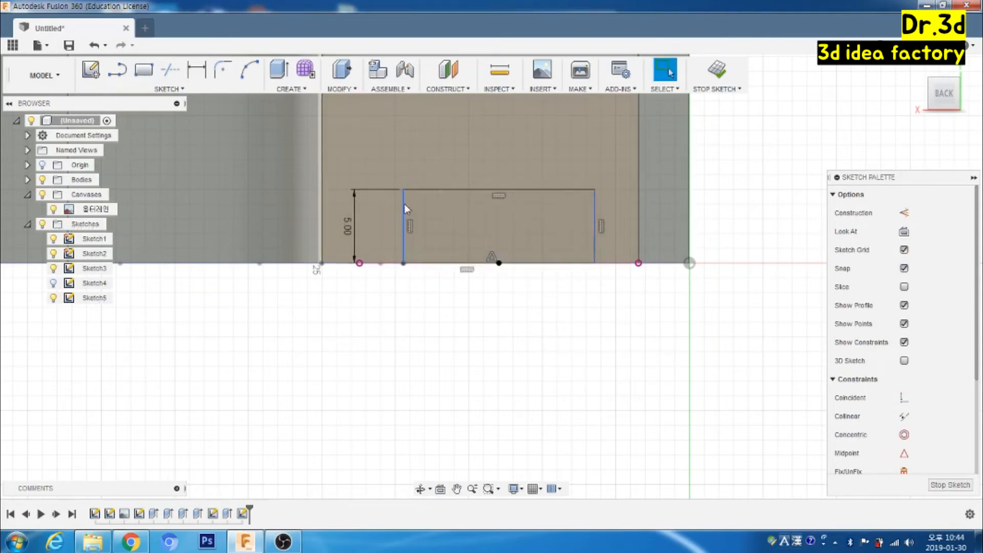
# Step: Finish the rectangle sketch and start a new sketch on the underside of the projecting block
pyautogui.moveTo(584, 364)
pyautogui.keyDown('shift'); pyautogui.mouseDown(button='middle')
pyautogui.moveTo(586, 292)
pyautogui.moveTo(544, 210)
pyautogui.mouseUp(button='middle'); pyautogui.keyUp('shift')
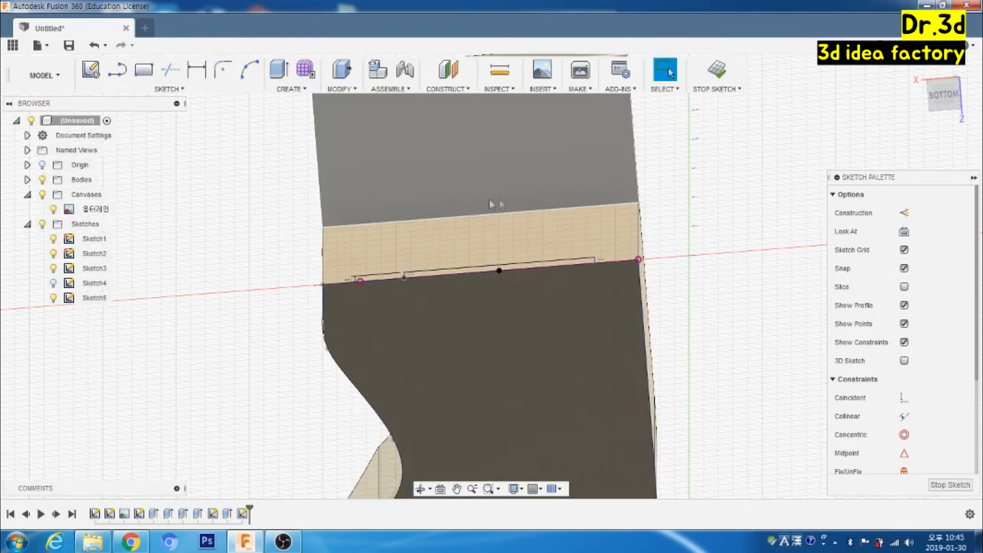
pyautogui.click(97, 73)
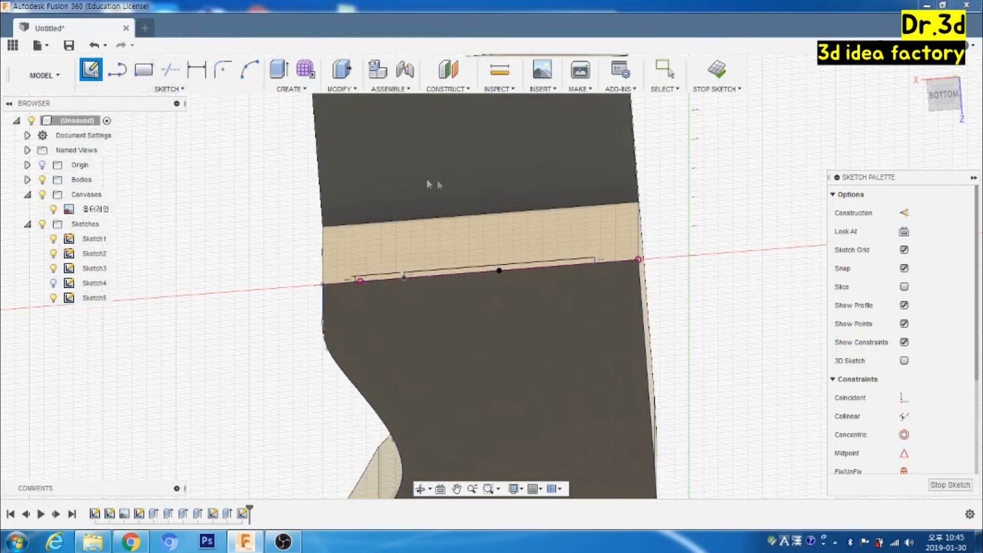
pyautogui.click(717, 71)
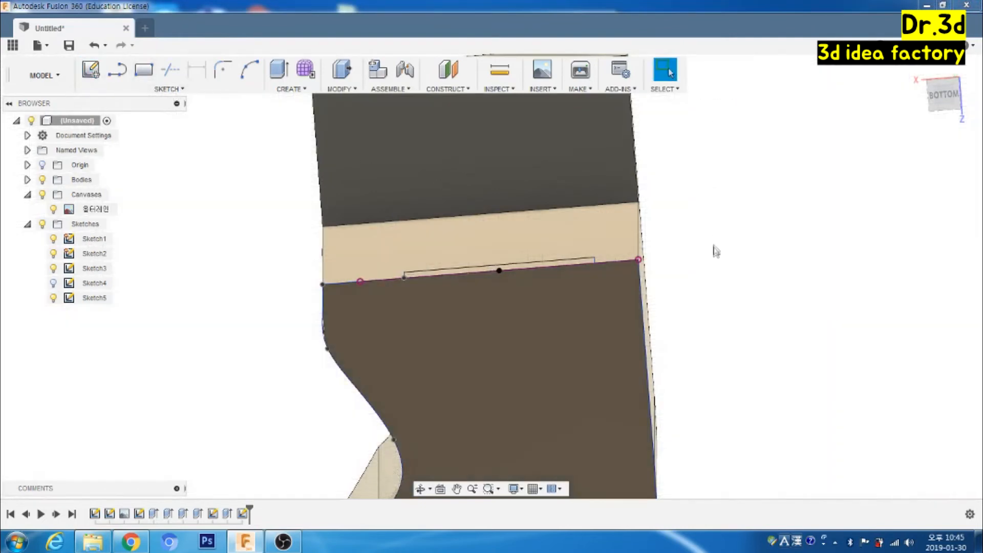
pyautogui.moveTo(752, 322)
pyautogui.keyDown('shift'); pyautogui.mouseDown(button='middle')
pyautogui.moveTo(746, 307)
pyautogui.moveTo(740, 318)
pyautogui.mouseUp(button='middle'); pyautogui.keyUp('shift')
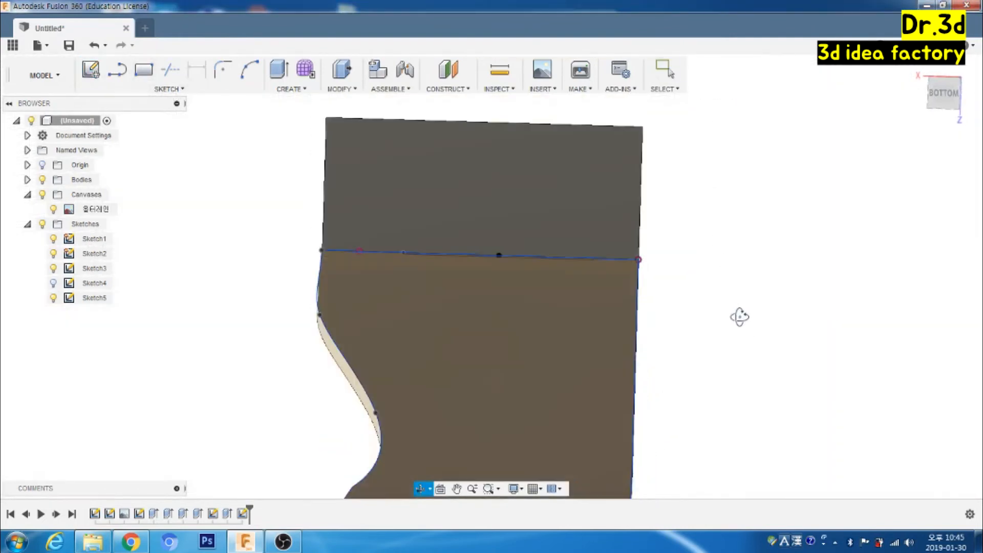
pyautogui.click(91, 70)
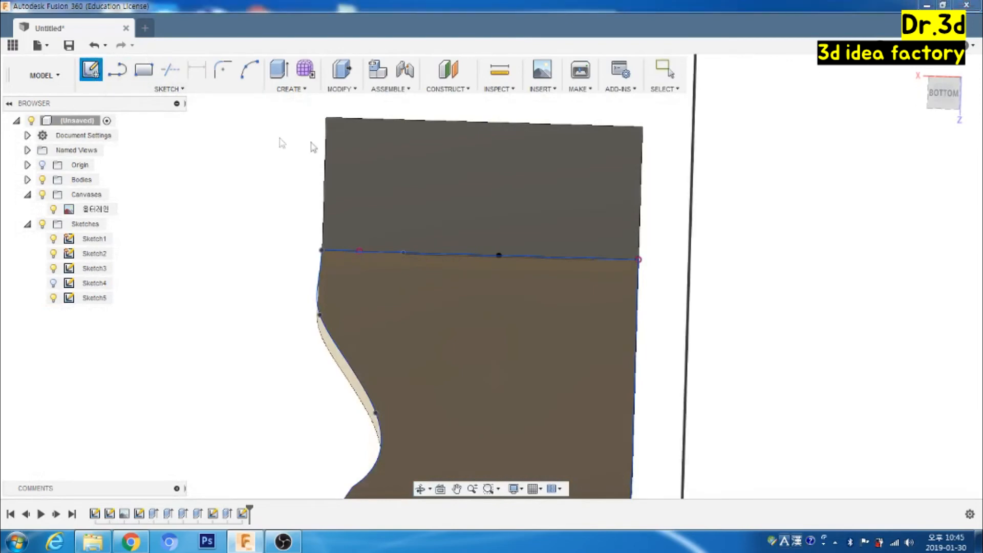
pyautogui.click(431, 170)
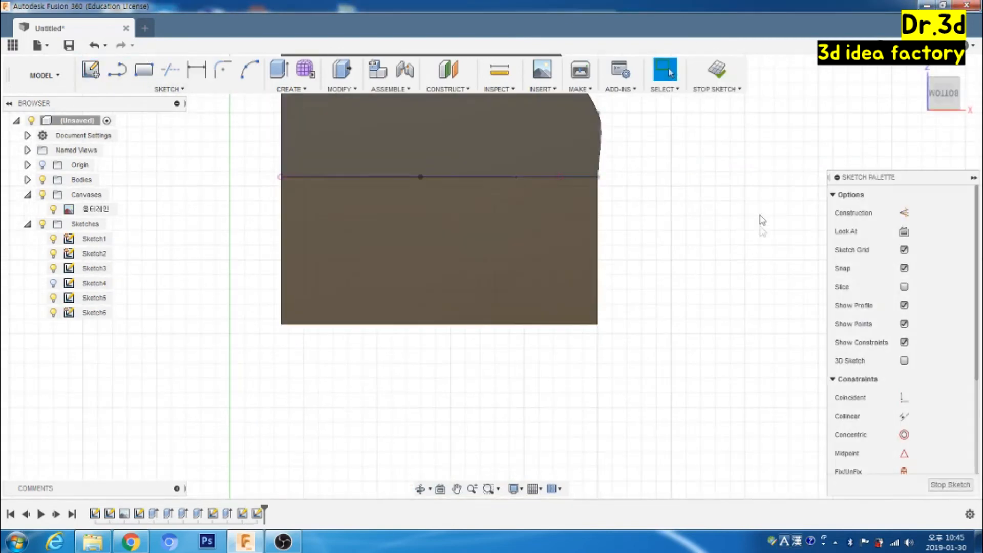
# Step: Draw a 15 mm horizontal construction line on the block's underside, close and parallel to the edge shared with the "ㄴ" end face
pyautogui.moveTo(720, 182)
pyautogui.mouseDown(button='middle')
pyautogui.moveTo(696, 373)
pyautogui.moveTo(691, 351)
pyautogui.moveTo(665, 343)
pyautogui.moveTo(698, 369)
pyautogui.moveTo(602, 356)
pyautogui.moveTo(591, 344)
pyautogui.moveTo(609, 348)
pyautogui.mouseUp(button='middle')
pyautogui.scroll(-3, 696, 374)
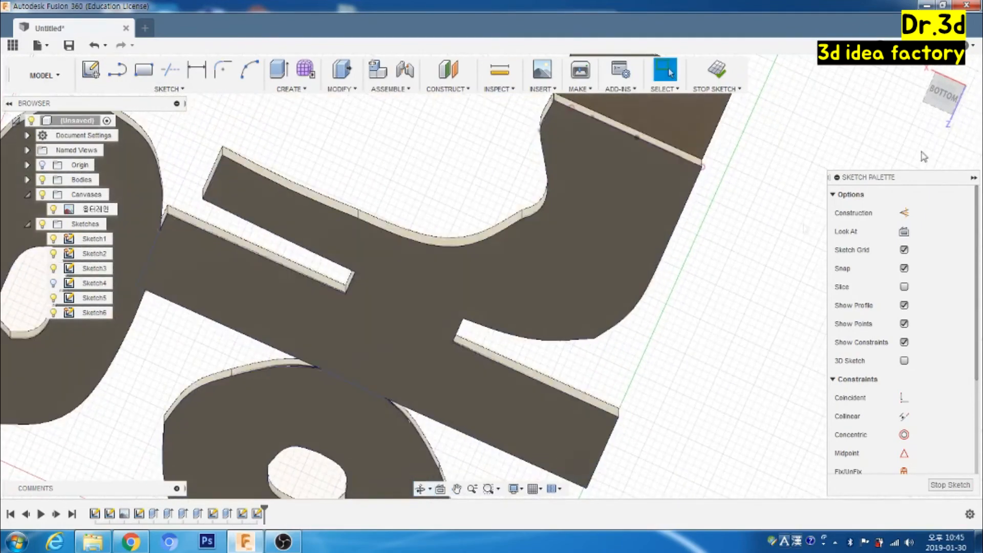
pyautogui.click(948, 96)
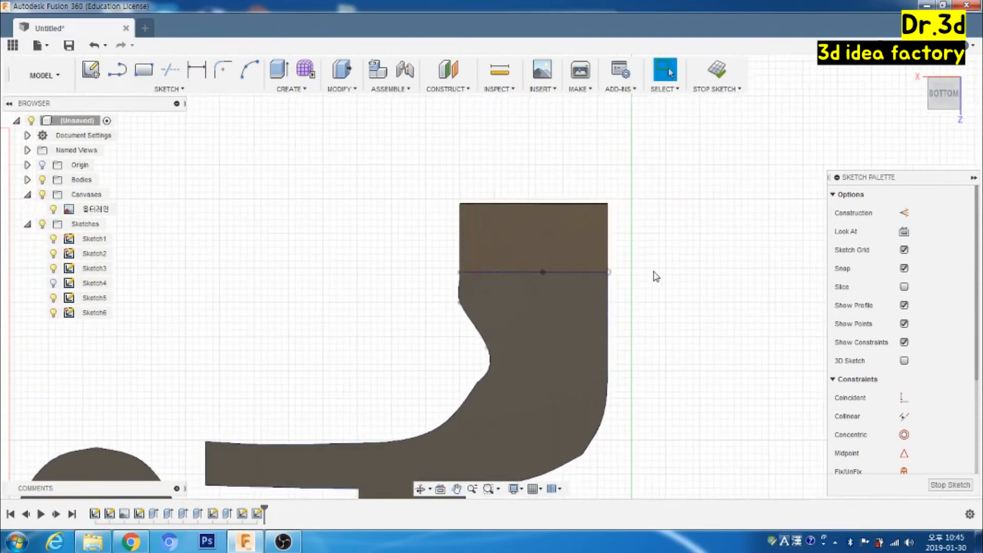
pyautogui.scroll(5, 653, 275)
pyautogui.moveTo(630, 305)
pyautogui.mouseDown(button='middle')
pyautogui.moveTo(716, 282)
pyautogui.moveTo(776, 320)
pyautogui.mouseUp(button='middle')
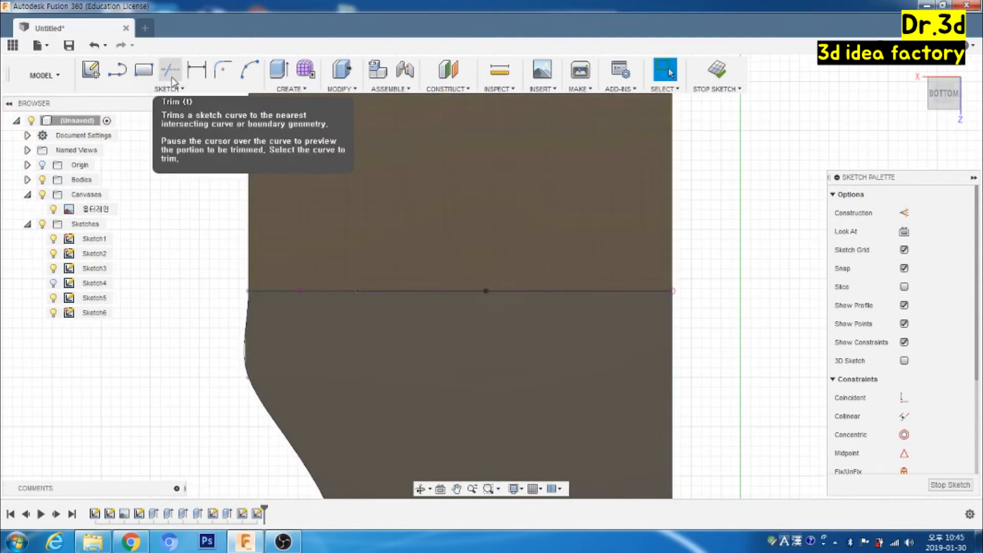
pyautogui.press('l')
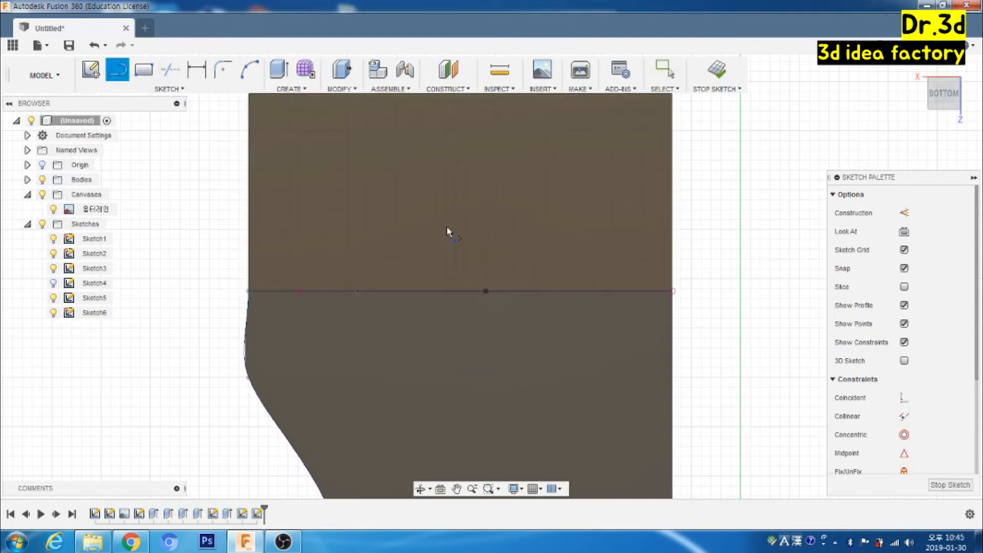
pyautogui.click(904, 213)
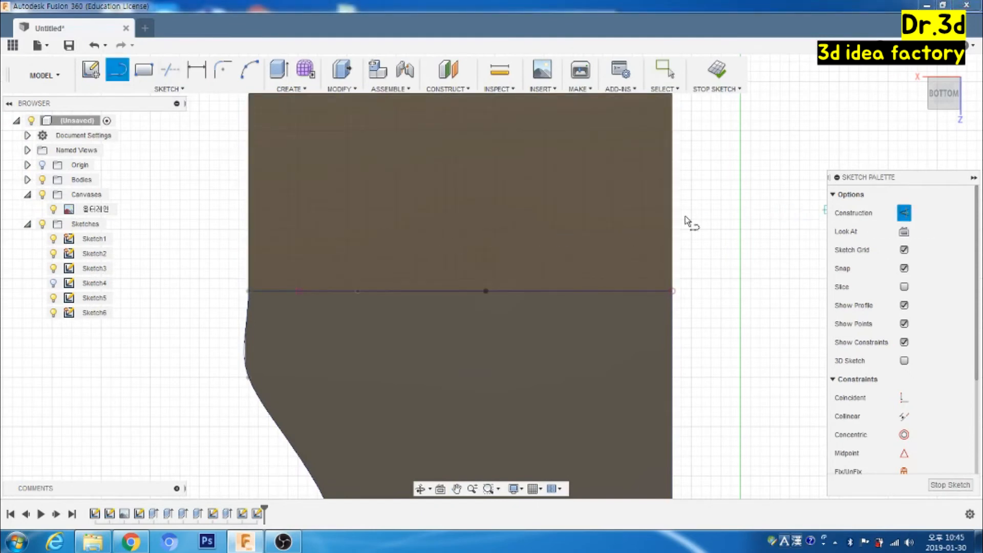
pyautogui.click(300, 278)
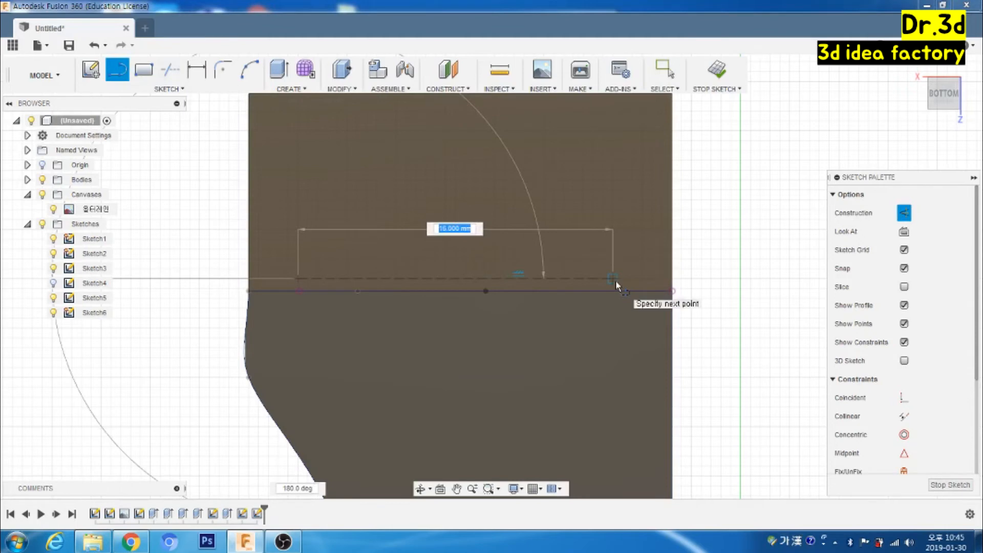
pyautogui.write('15')
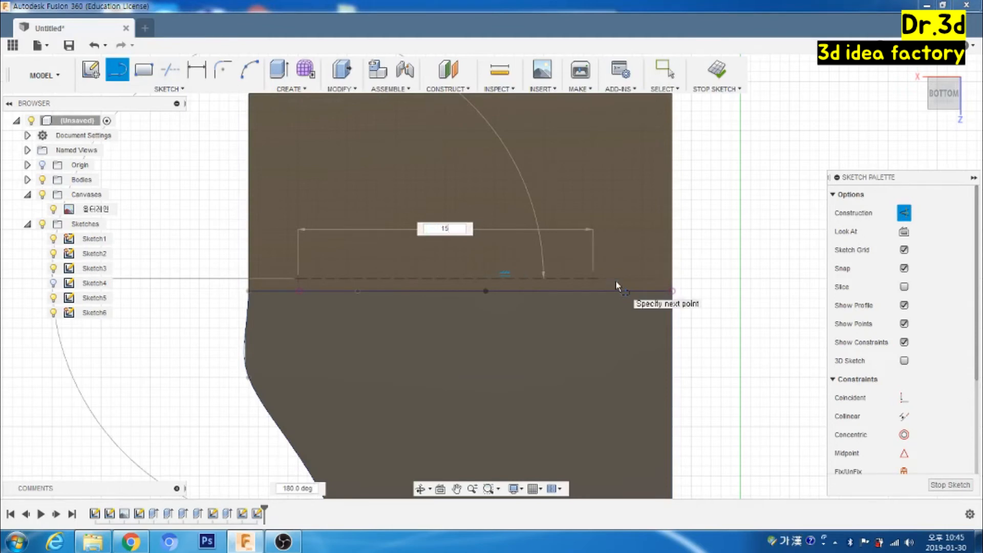
pyautogui.press('Return')
pyautogui.press('Escape')
pyautogui.scroll(1, 601, 272)
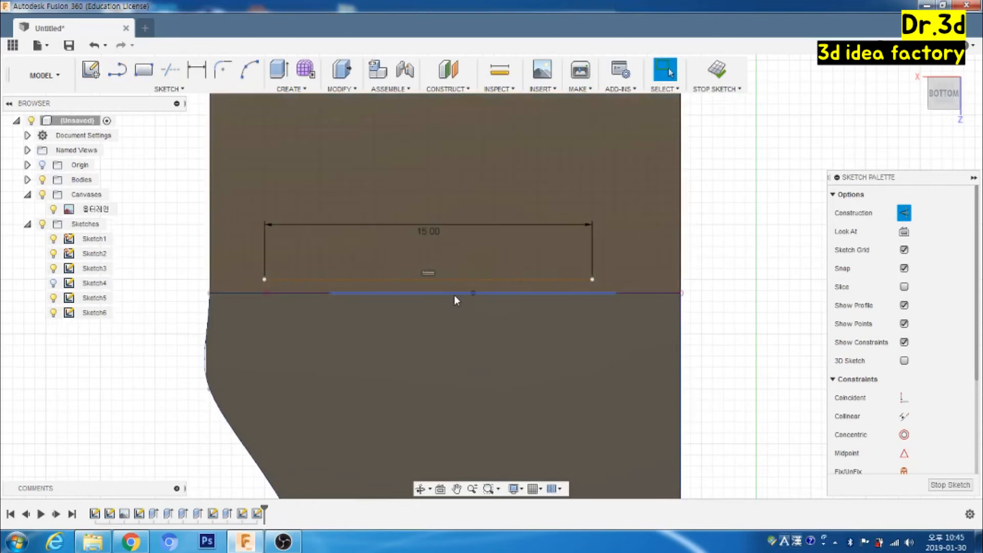
# Step: Draw a short vertical construction line from the midpoint of the shared edge, crossing the 15 mm line
pyautogui.press('l')
pyautogui.click(474, 292)
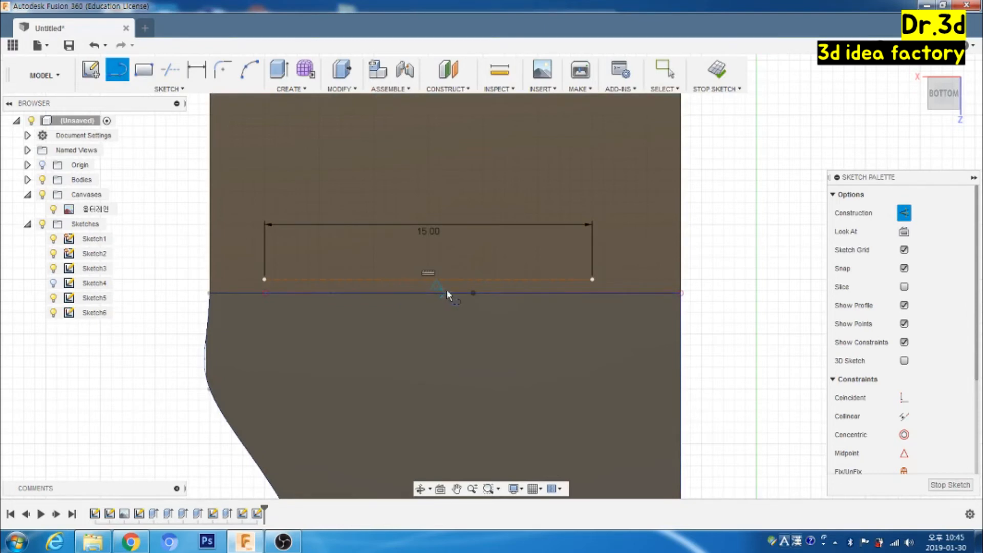
pyautogui.click(442, 278)
pyautogui.rightClick(446, 275)
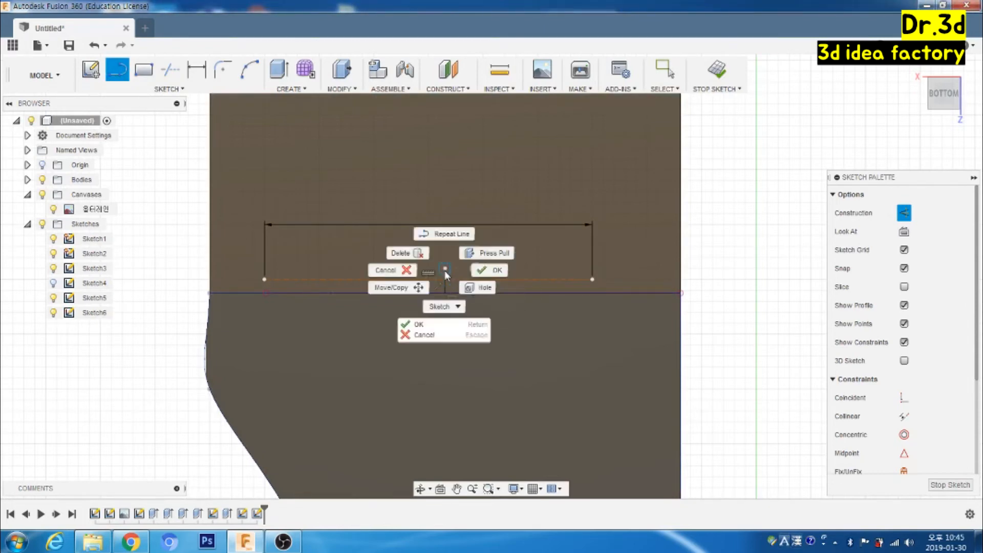
pyautogui.click(487, 270)
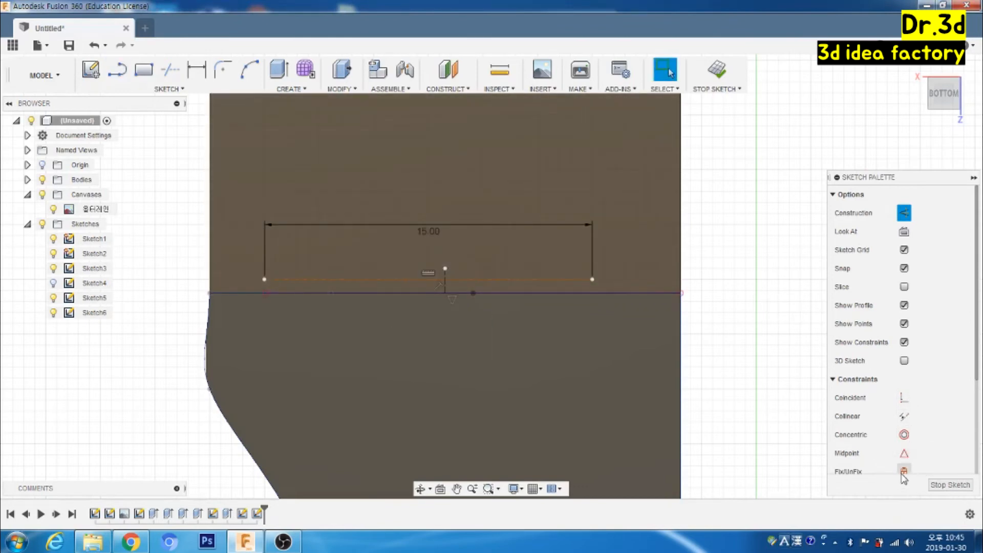
# Step: Centre the 15 mm construction line on the short vertical line with a Midpoint constraint
pyautogui.click(905, 471)
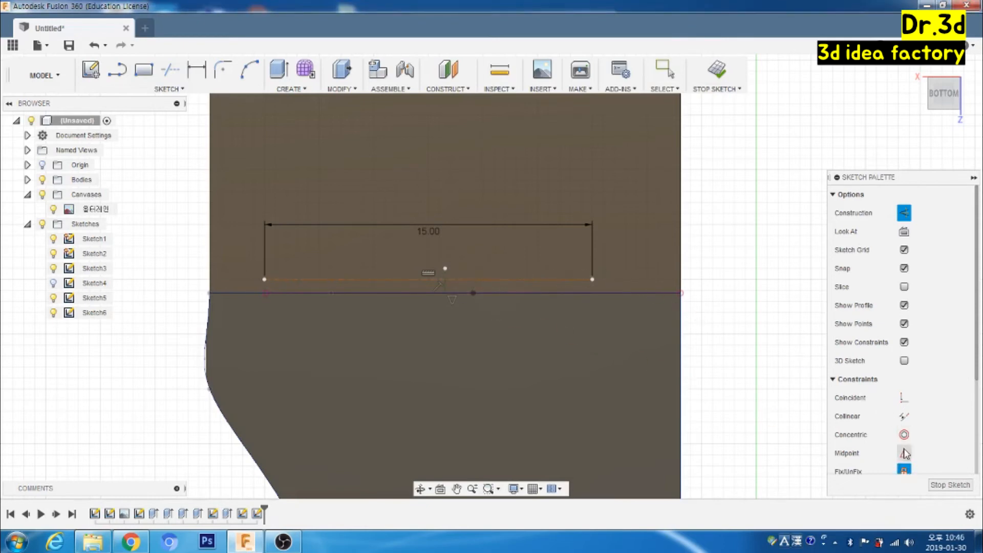
pyautogui.click(905, 453)
pyautogui.click(546, 280)
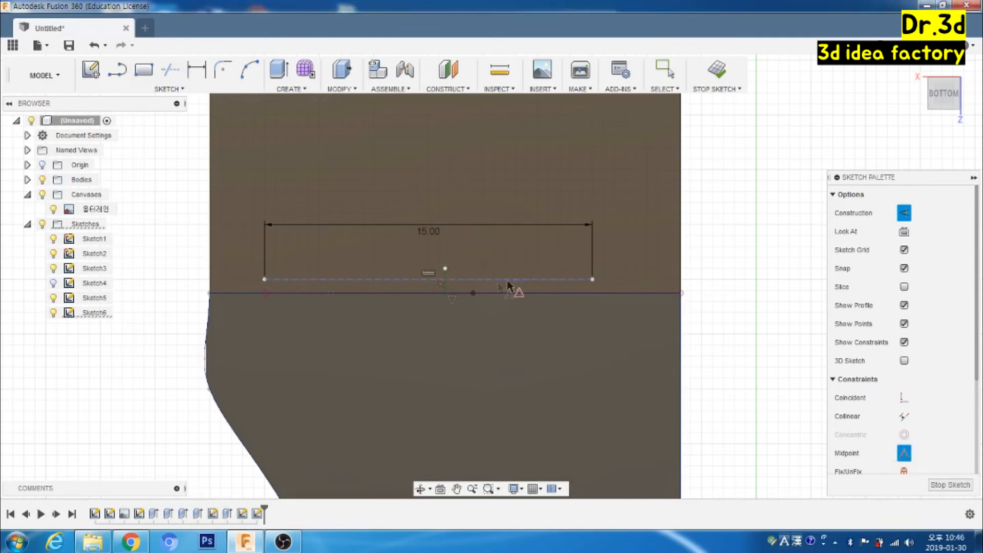
pyautogui.click(446, 292)
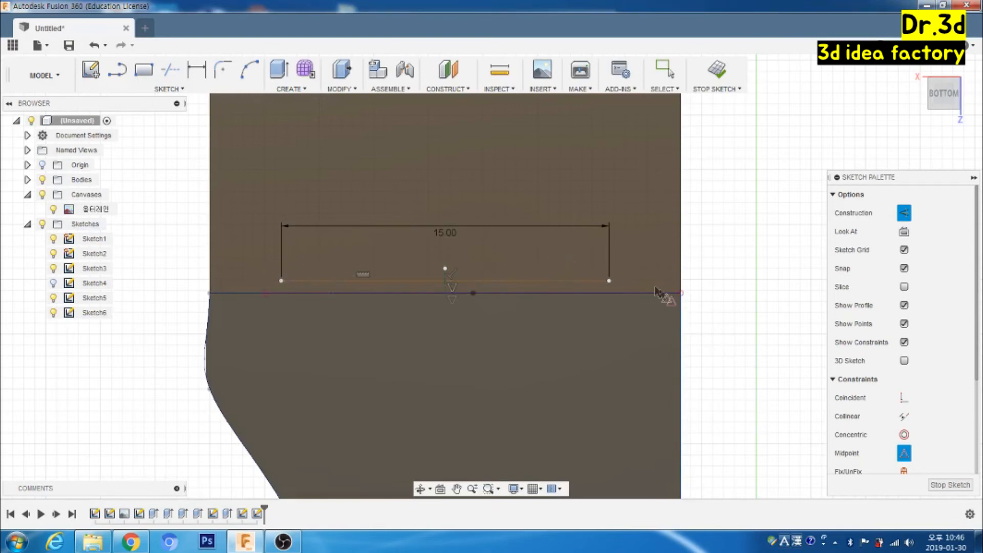
# Step: Draw a solid 3-point arc between the ends of the 15 mm construction line, bulging away from the shared edge
pyautogui.rightClick(746, 282)
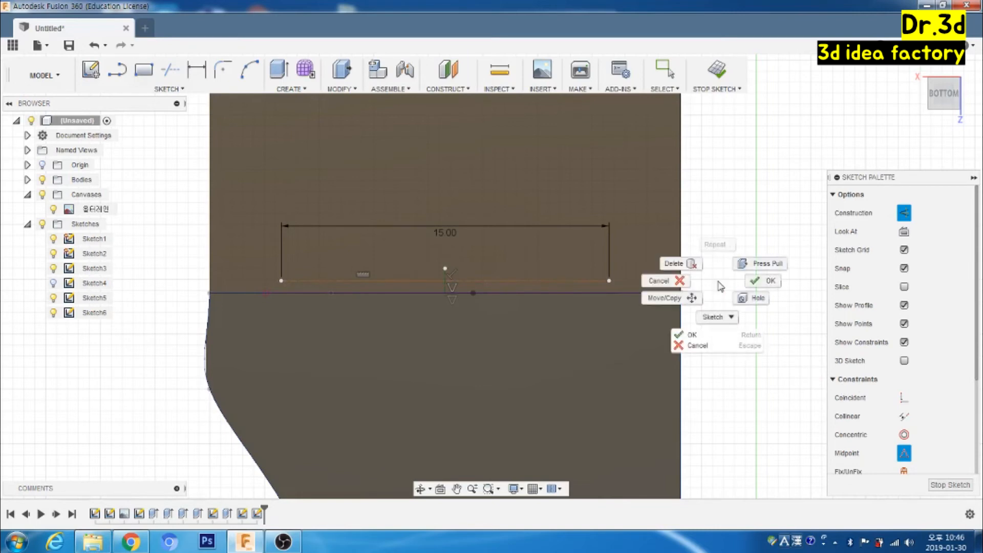
pyautogui.click(764, 285)
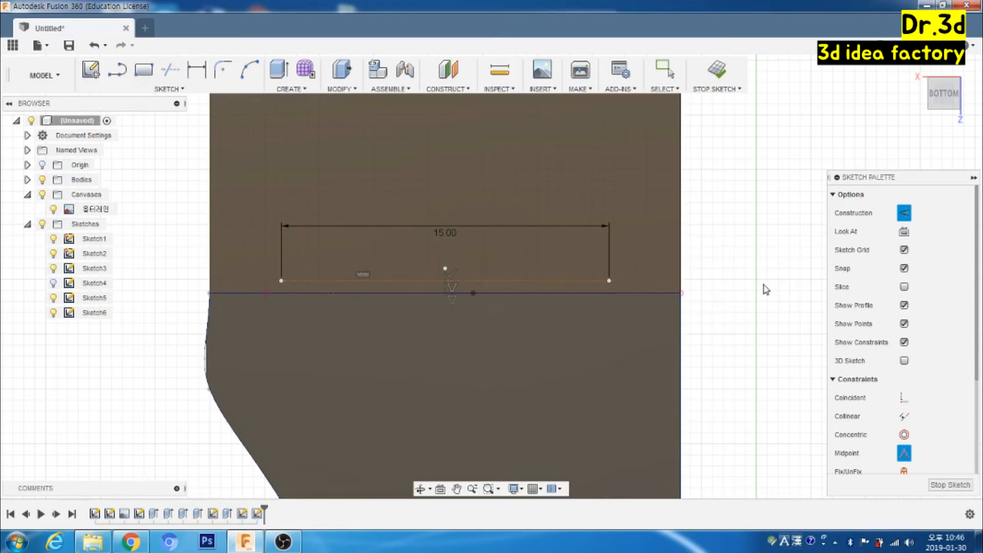
pyautogui.click(250, 69)
pyautogui.click(282, 281)
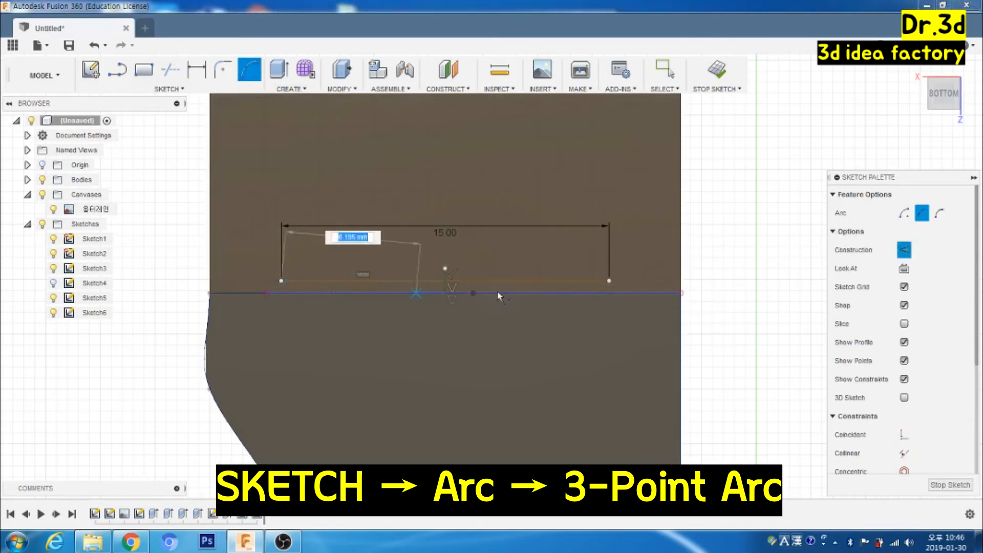
pyautogui.click(609, 280)
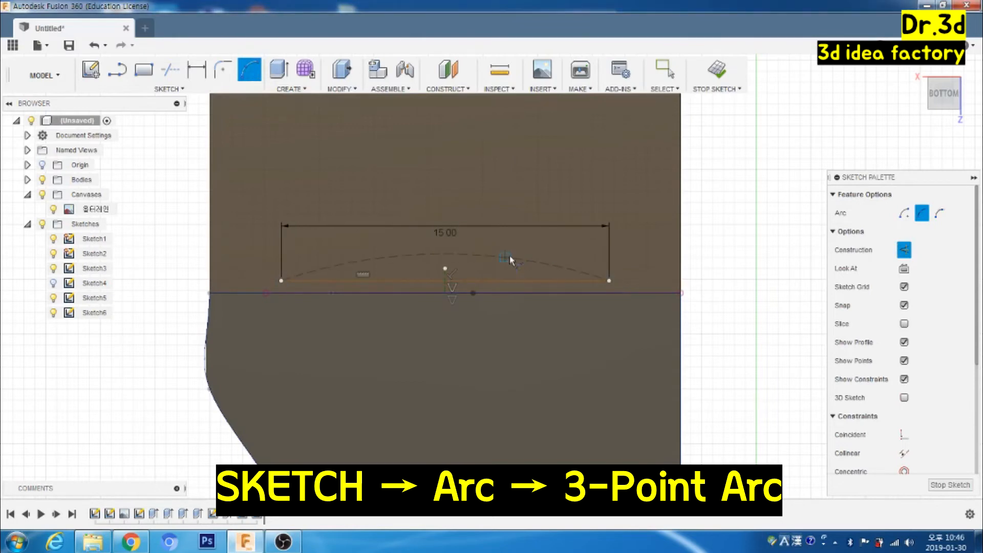
pyautogui.click(905, 249)
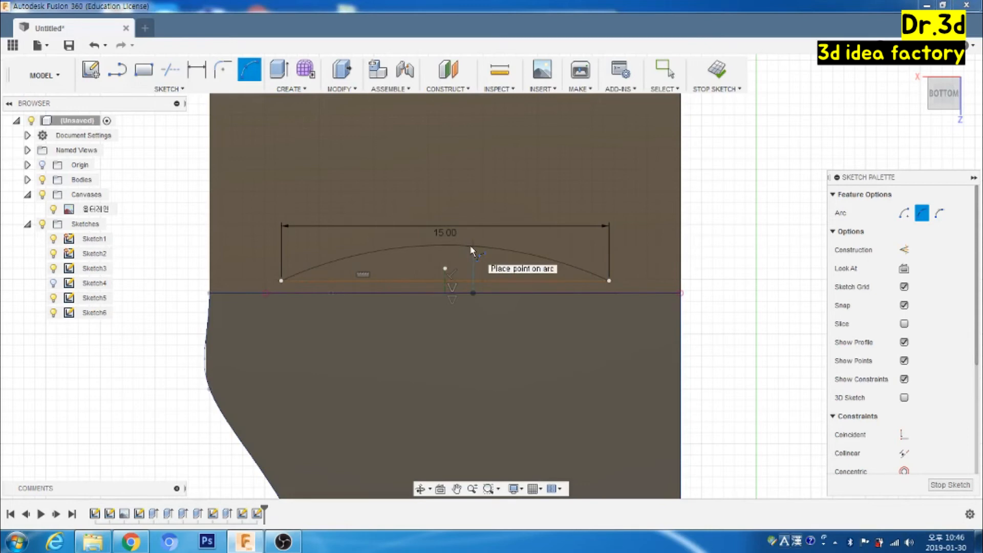
pyautogui.click(472, 251)
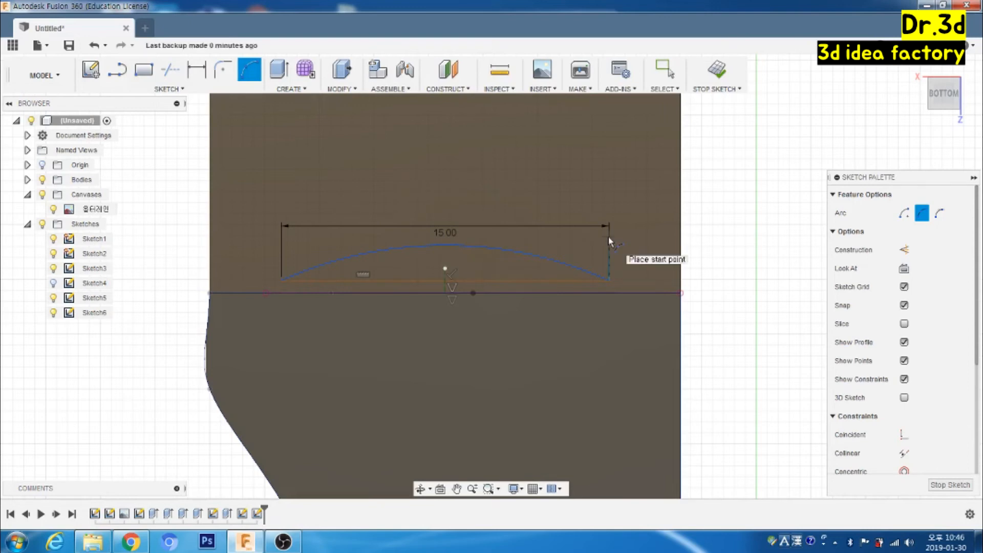
# Step: Offset the arc 3.5 mm outward, away from the shared edge
pyautogui.press('o')
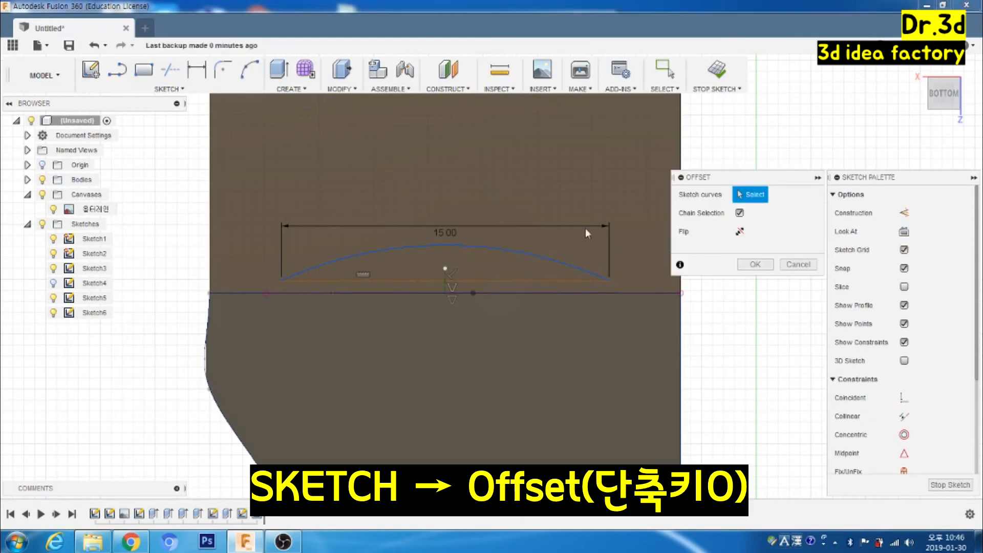
pyautogui.click(457, 247)
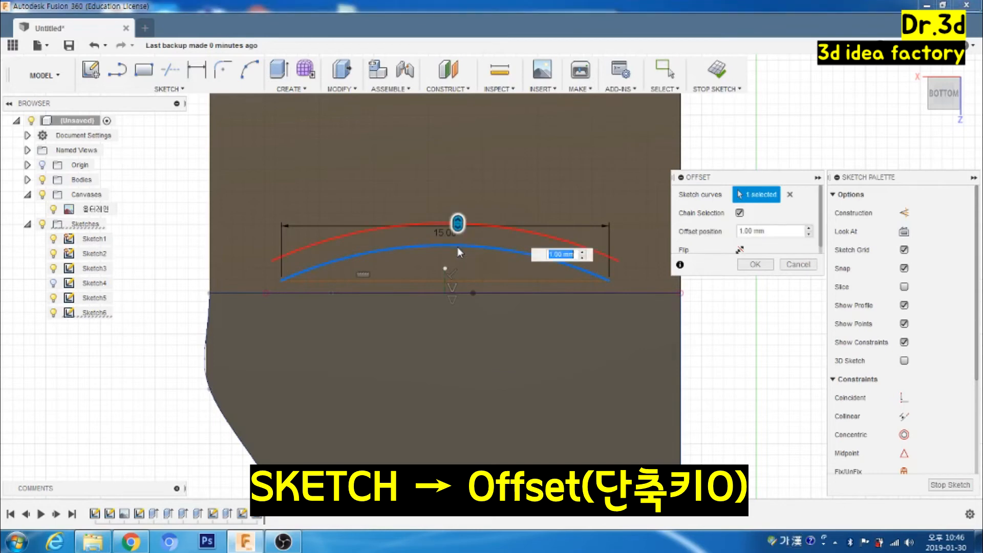
pyautogui.moveTo(457, 220); pyautogui.dragTo(464, 156)
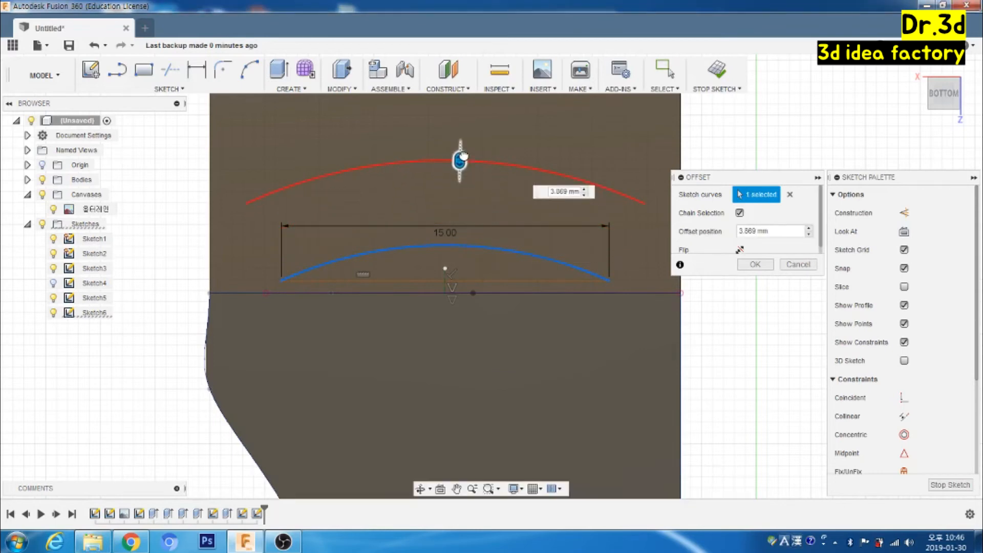
pyautogui.write('3.5')
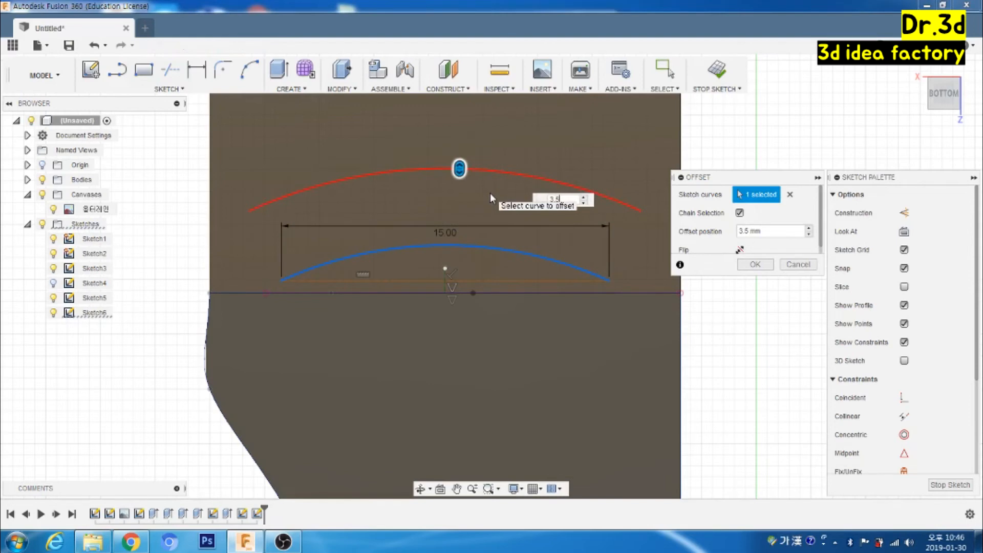
pyautogui.press('Return')
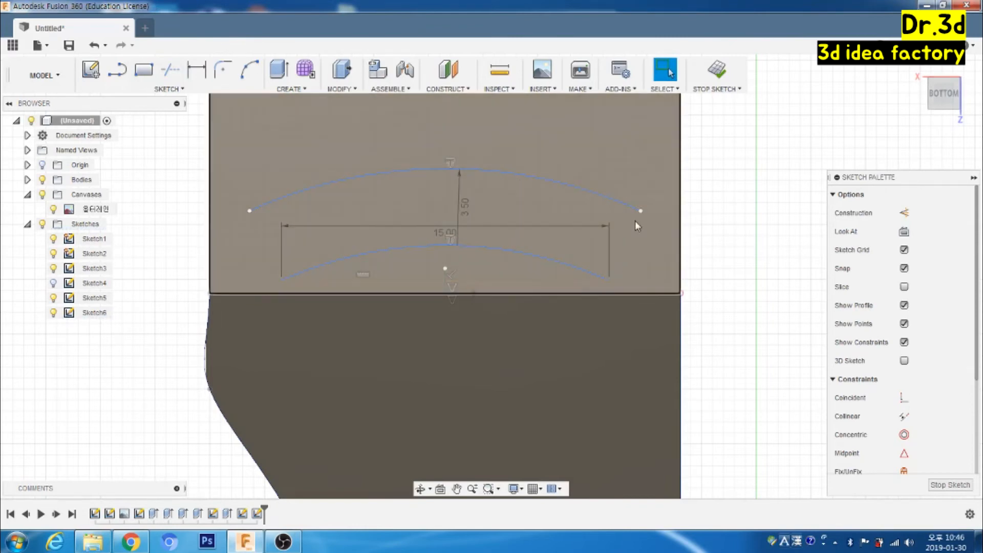
# Step: Close both ends of the curved slot with outward-bulging 3-point arcs joining the inner and outer arc endpoints
pyautogui.click(249, 69)
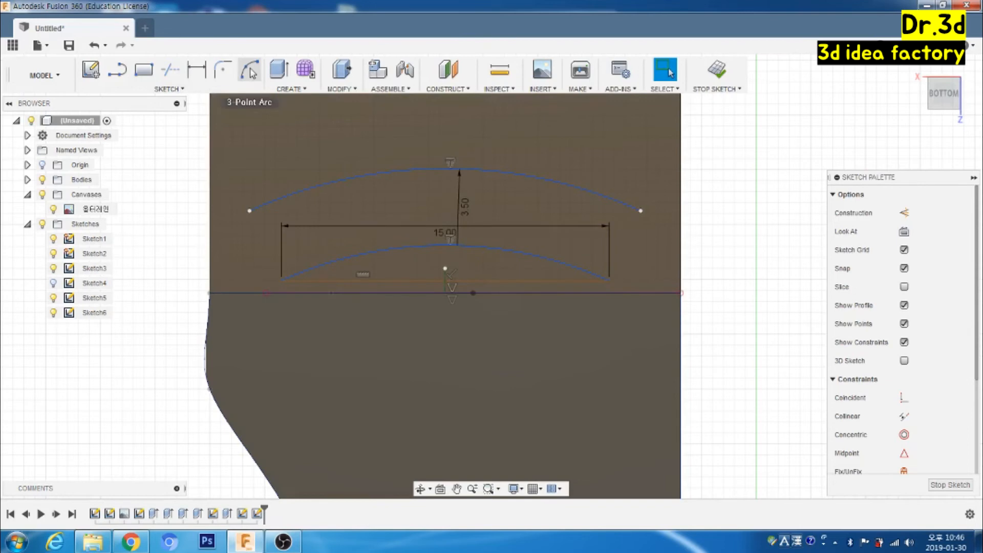
pyautogui.click(641, 211)
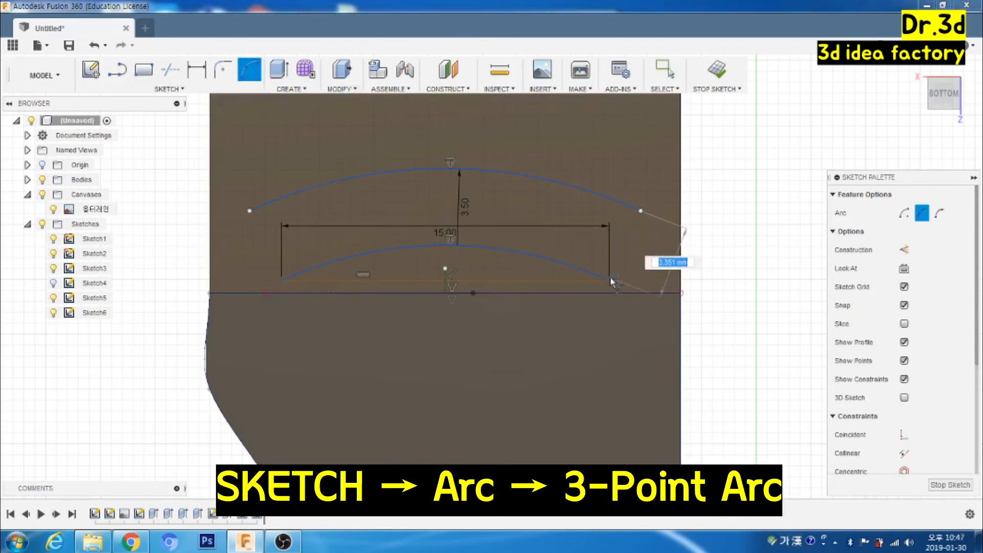
pyautogui.click(609, 282)
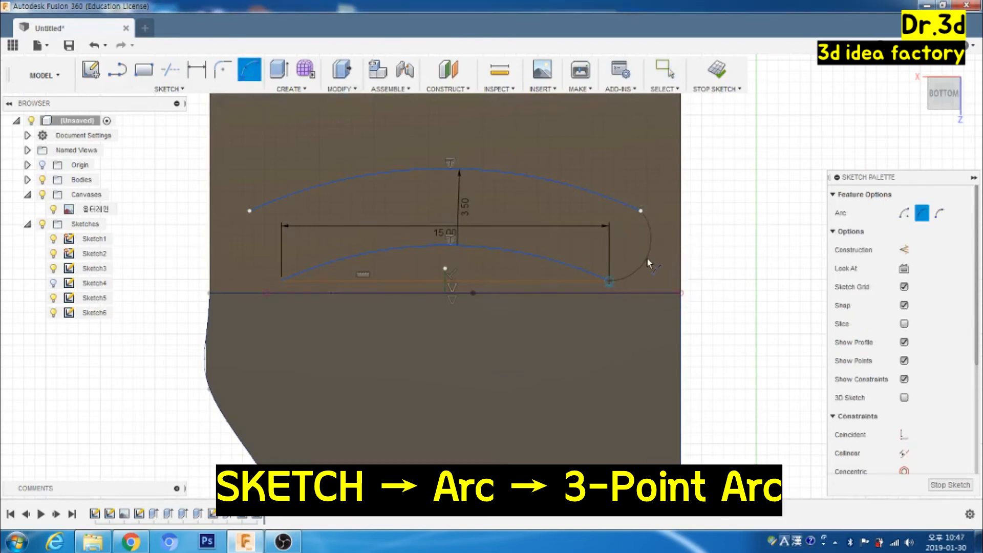
pyautogui.click(647, 259)
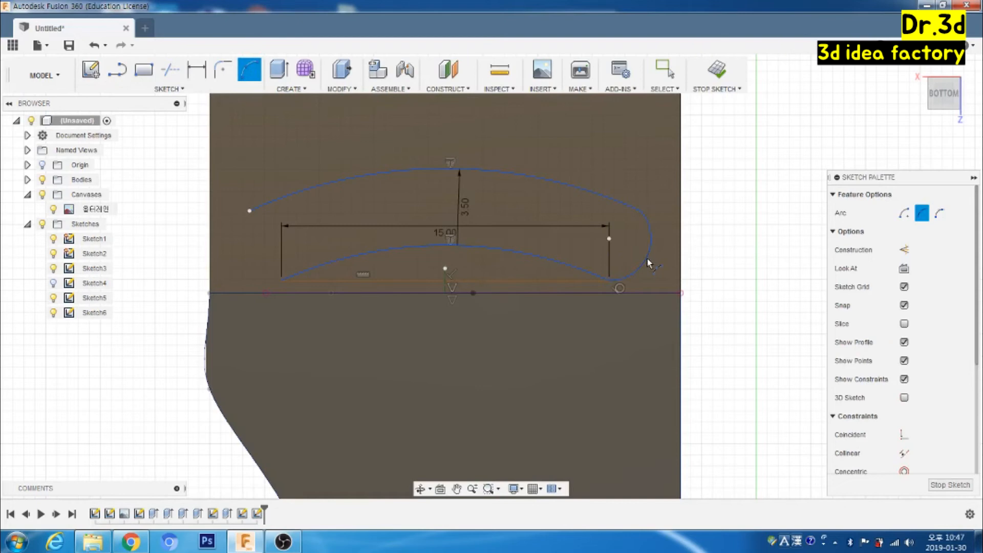
pyautogui.click(249, 211)
pyautogui.click(283, 281)
pyautogui.click(261, 277)
pyautogui.rightClick(731, 210)
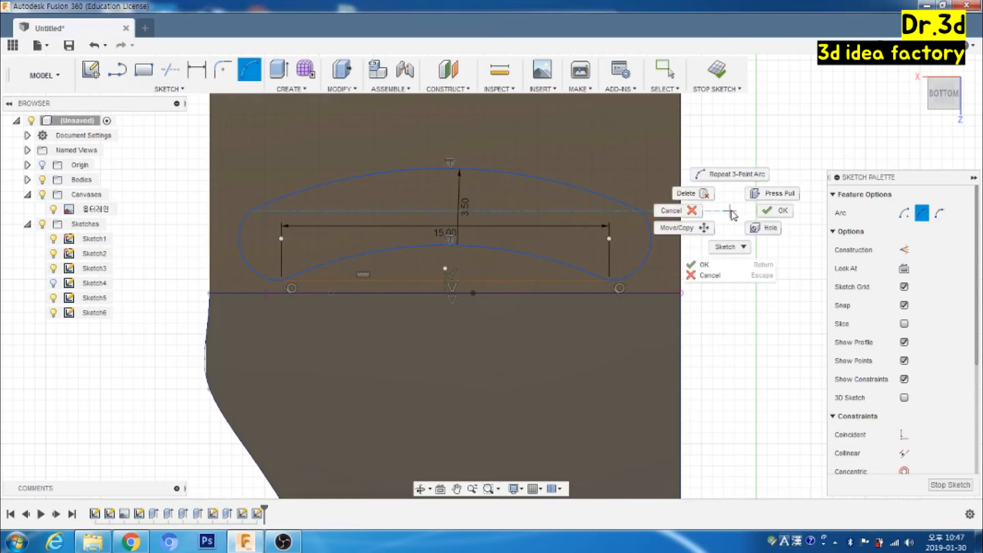
pyautogui.click(764, 211)
# Step: Extrude the closed curved slot profile by -16 mm as a cut through the projecting block
pyautogui.scroll(-2, 700, 217)
pyautogui.click(563, 208)
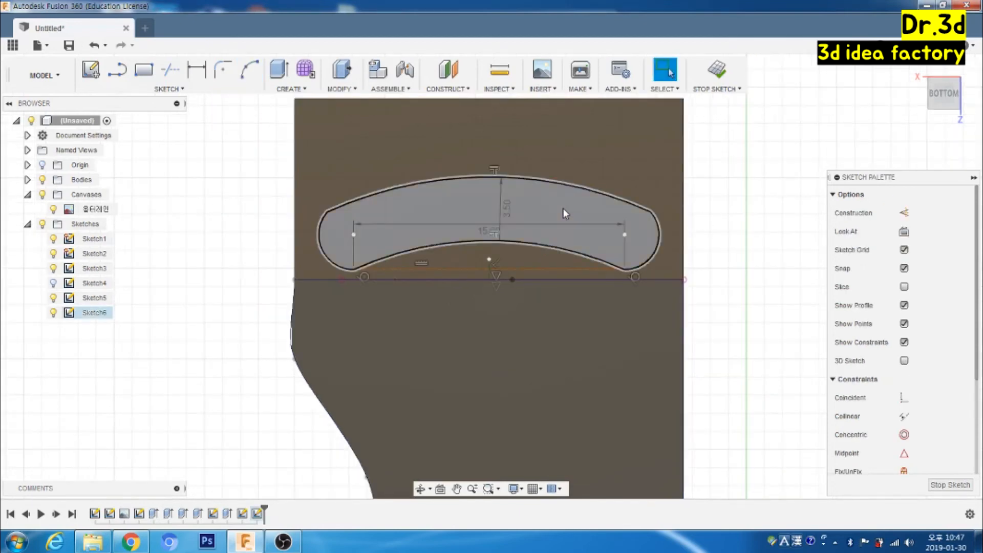
pyautogui.press('e')
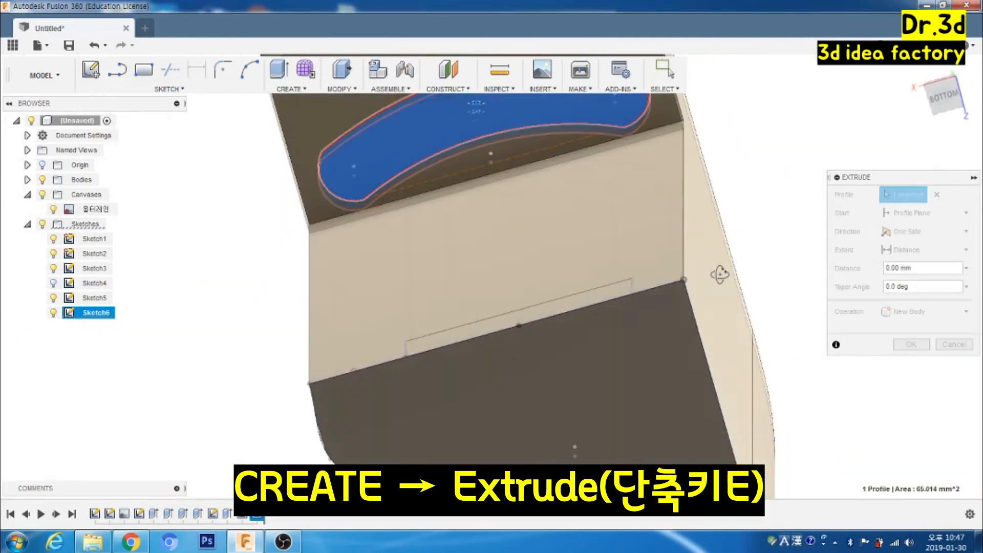
pyautogui.moveTo(569, 174); pyautogui.dragTo(581, 147)
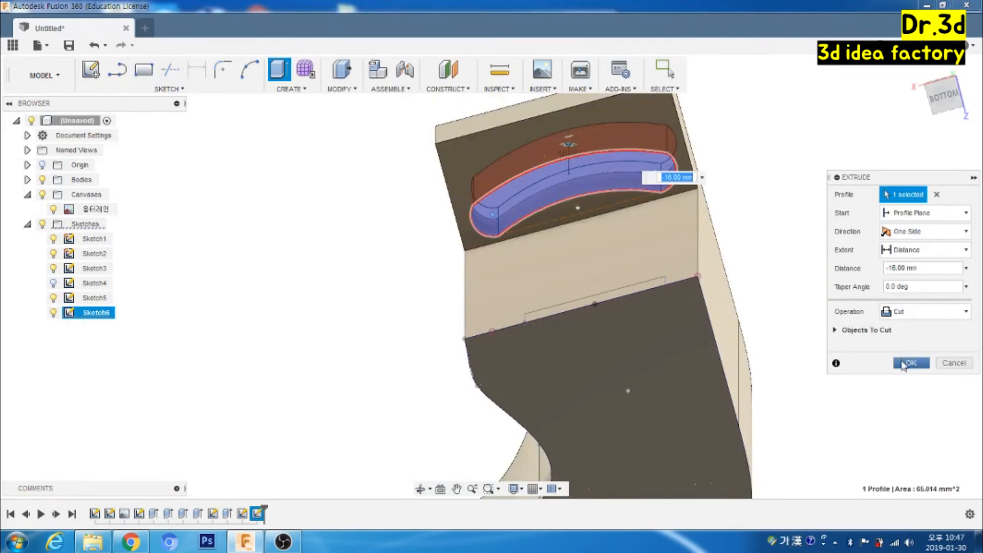
pyautogui.click(912, 363)
pyautogui.moveTo(841, 323)
pyautogui.keyDown('shift'); pyautogui.mouseDown(button='middle')
pyautogui.moveTo(839, 294)
pyautogui.moveTo(844, 320)
pyautogui.mouseUp(button='middle'); pyautogui.keyUp('shift')
pyautogui.press('Escape')
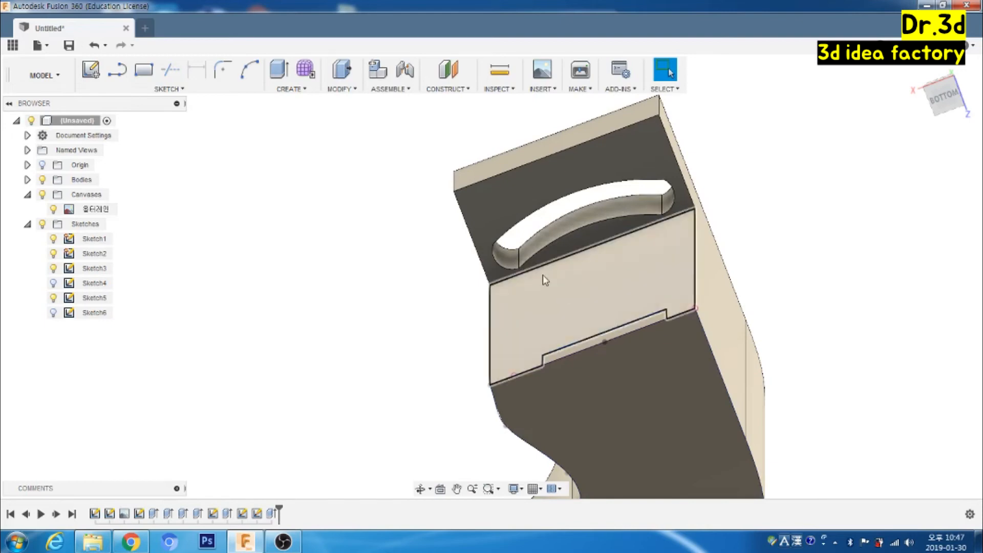
# Step: Extrude the narrow rectangle on the "ㄴ" end face 7 mm outward and join it to the body as a tab
pyautogui.click(280, 70)
pyautogui.click(619, 333)
pyautogui.moveTo(599, 325); pyautogui.dragTo(572, 259)
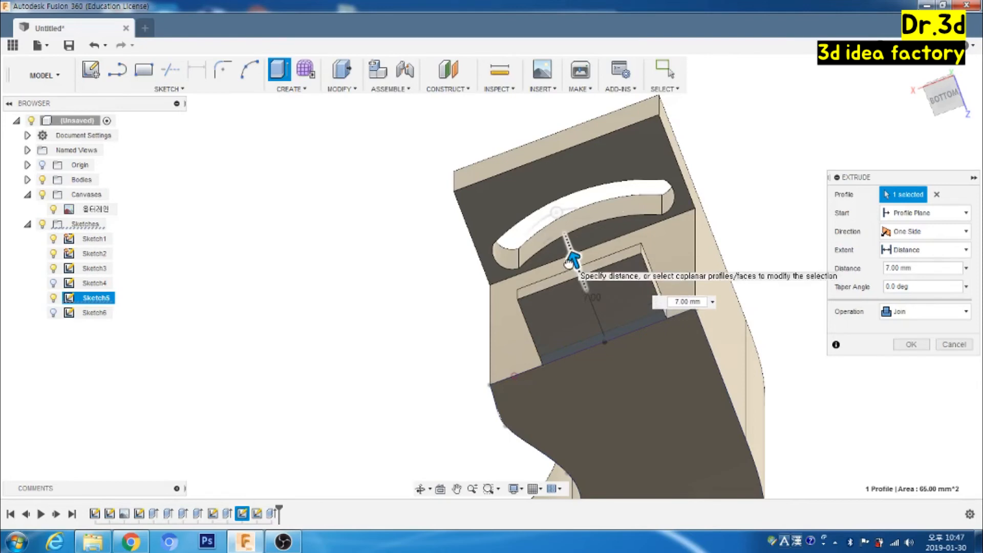
pyautogui.click(917, 349)
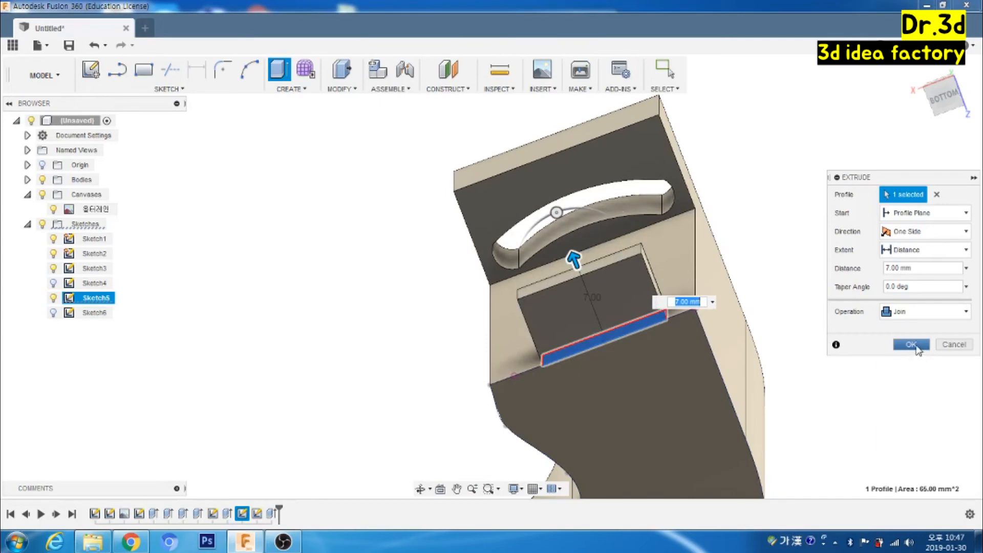
pyautogui.click(916, 350)
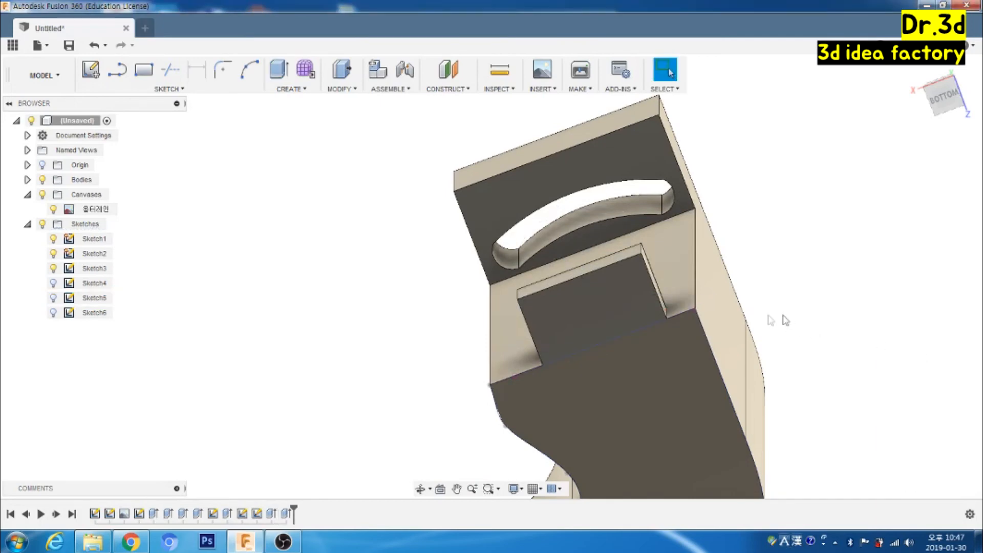
# Step: Fillet the two outer corner edges of the projecting tab with a 6 mm radius
pyautogui.press('f')
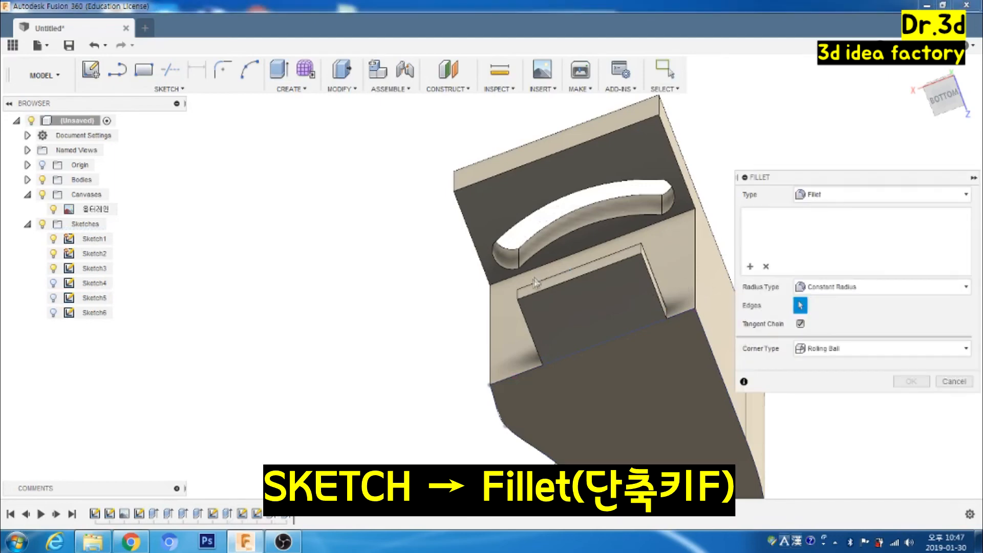
pyautogui.click(518, 294)
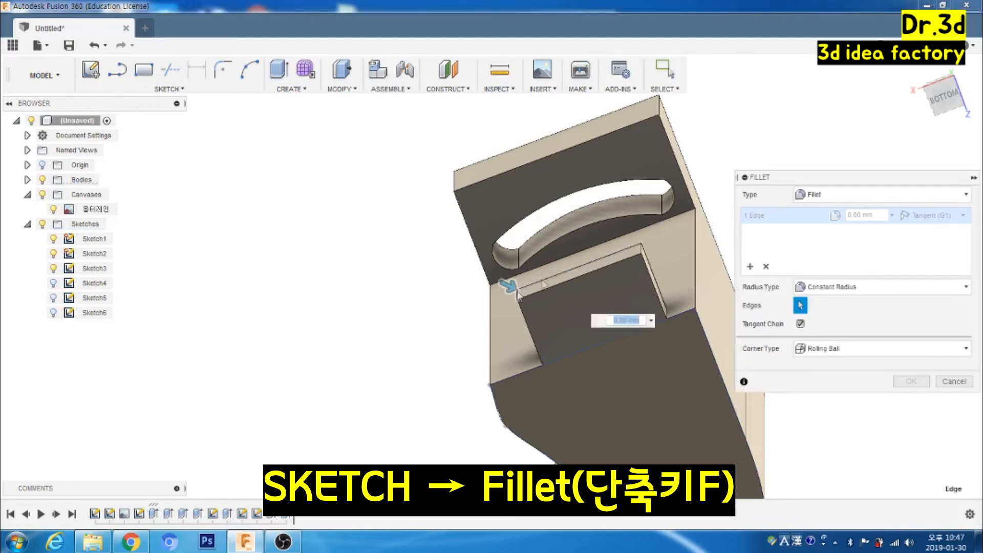
pyautogui.click(645, 242)
pyautogui.moveTo(646, 239); pyautogui.dragTo(639, 264)
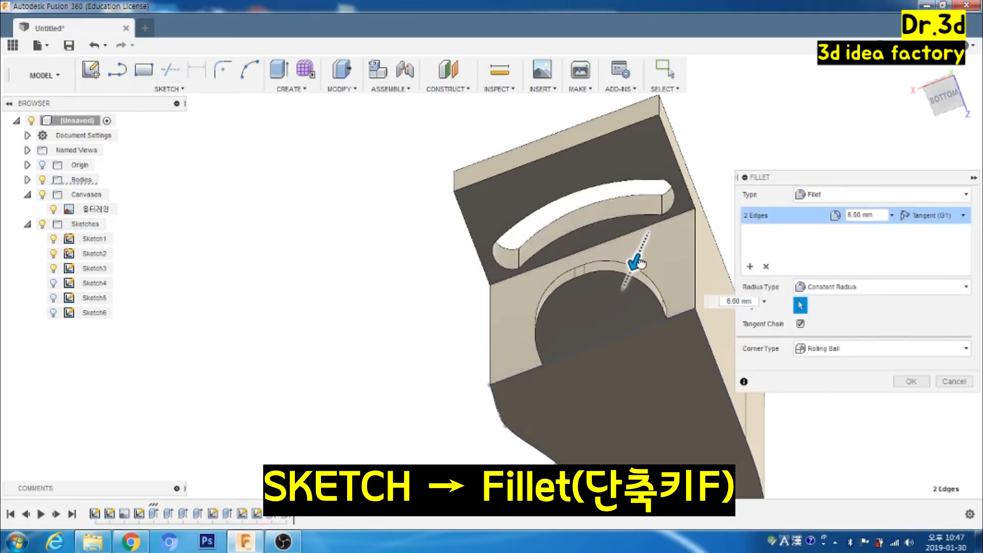
pyautogui.click(911, 381)
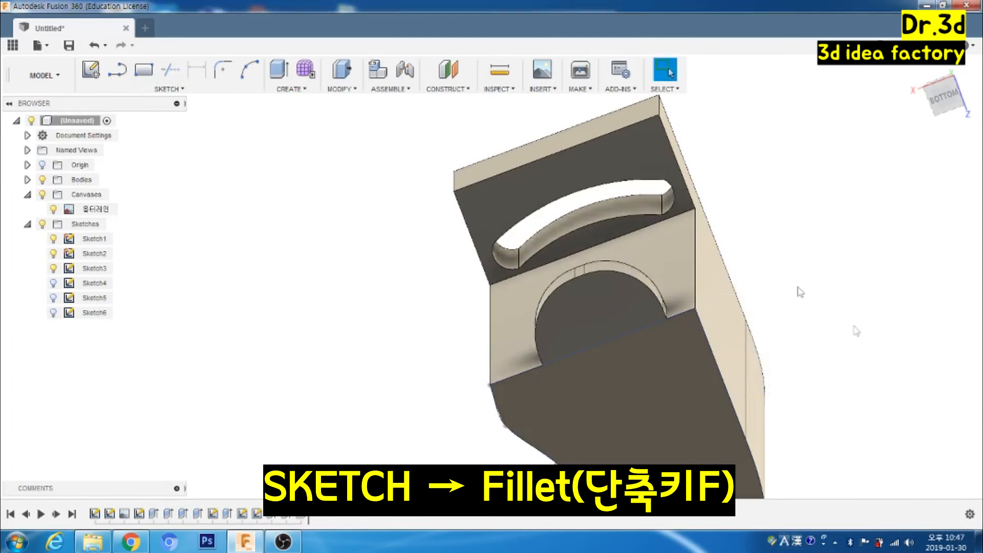
# Step: Fillet the two outer corner edges of the slotted block at the end of the "ㄴ" upright with a 5 mm radius
pyautogui.keyDown('shift'); pyautogui.moveTo(838, 299); pyautogui.dragTo(677, 410, button='middle'); pyautogui.keyUp('shift')
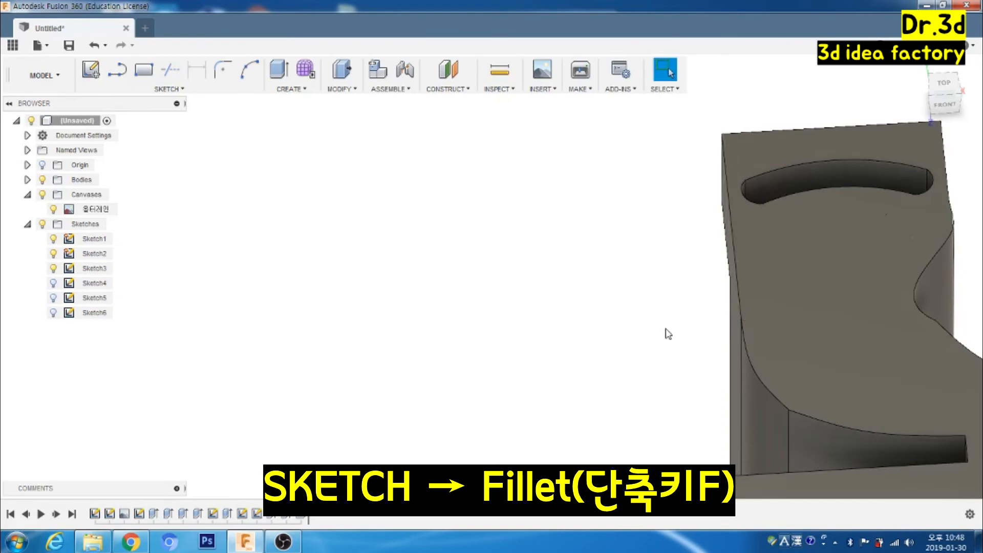
pyautogui.moveTo(668, 333); pyautogui.dragTo(248, 208, button='middle')
pyautogui.scroll(3, 316, 248)
pyautogui.scroll(-4, 341, 252)
pyautogui.scroll(-5, 399, 264)
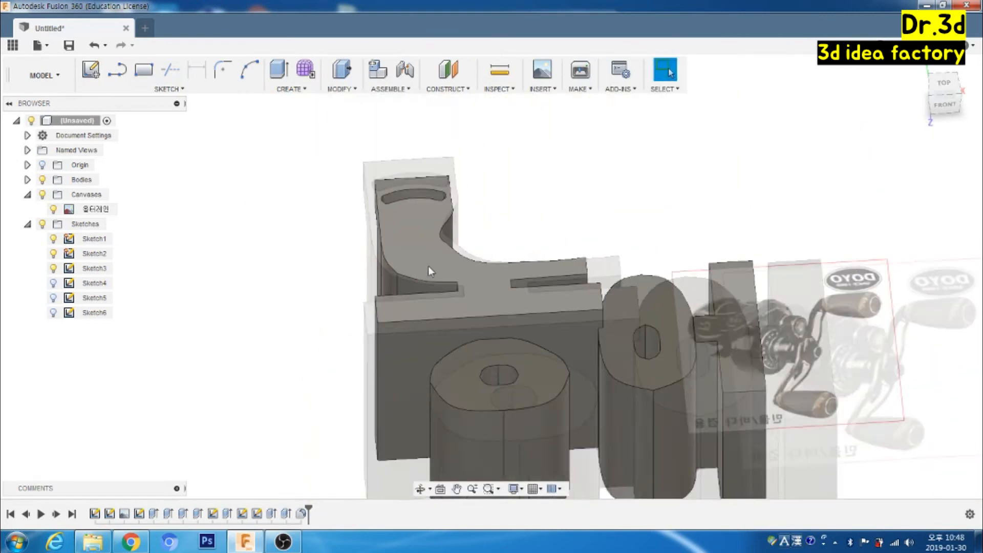
pyautogui.keyDown('shift'); pyautogui.moveTo(656, 154); pyautogui.dragTo(660, 195, button='middle'); pyautogui.keyUp('shift')
pyautogui.keyDown('shift'); pyautogui.moveTo(514, 206); pyautogui.dragTo(458, 223, button='middle'); pyautogui.keyUp('shift')
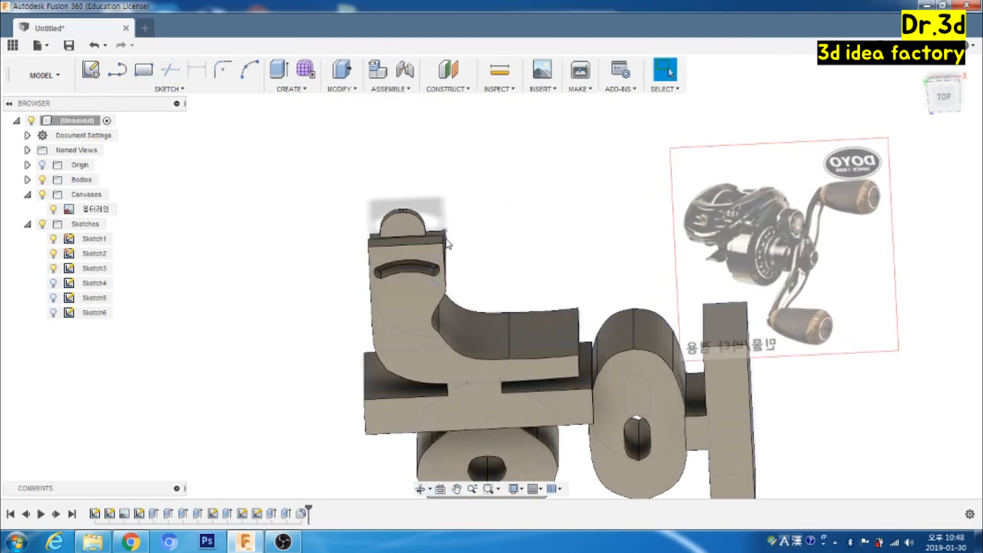
pyautogui.press('f')
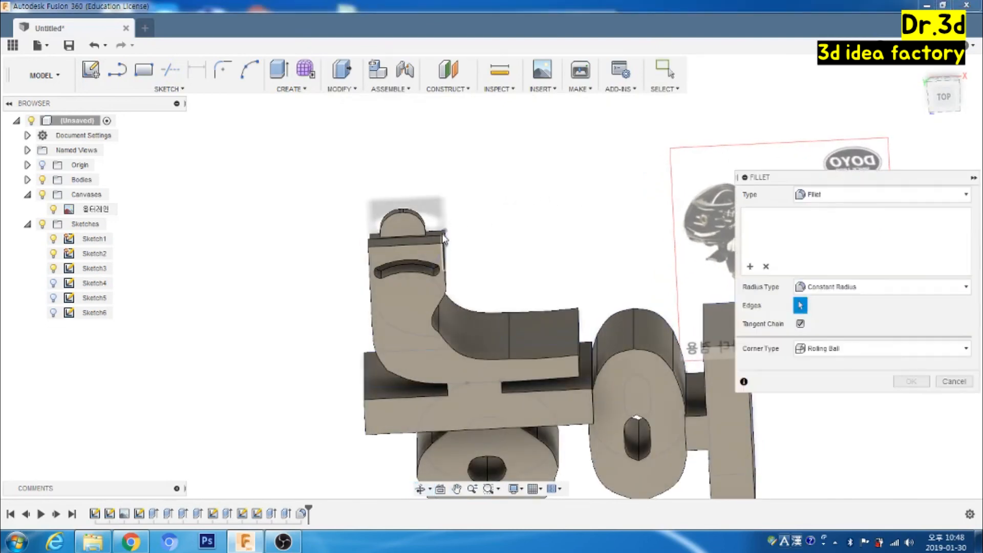
pyautogui.scroll(3, 439, 240)
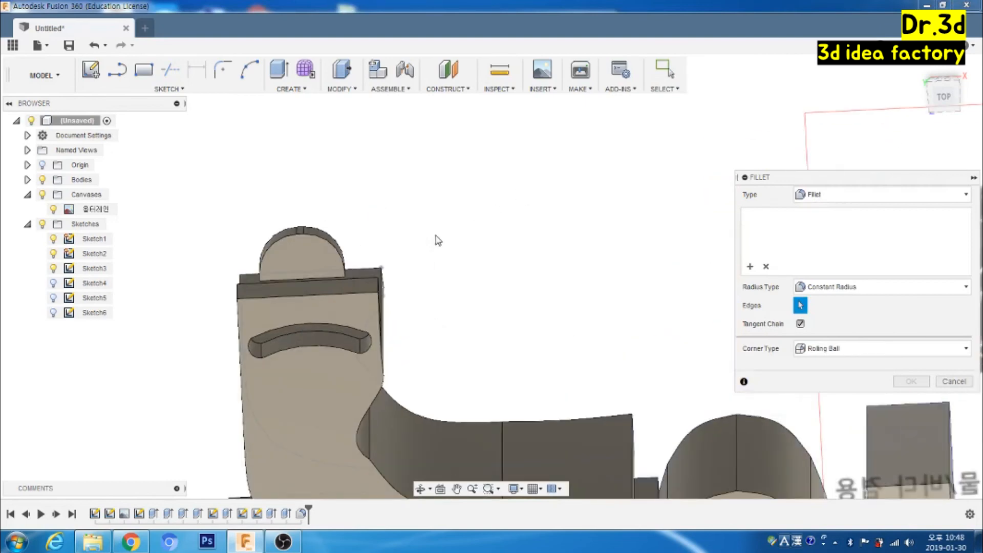
pyautogui.click(381, 286)
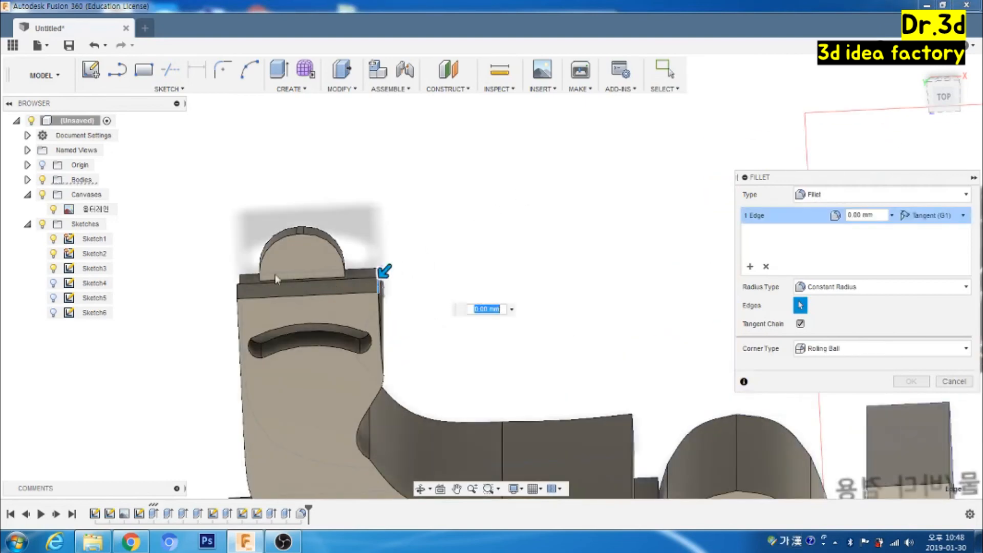
pyautogui.click(236, 291)
pyautogui.scroll(-5, 561, 264)
pyautogui.keyDown('shift'); pyautogui.moveTo(557, 249); pyautogui.dragTo(554, 229, button='middle'); pyautogui.keyUp('shift')
pyautogui.moveTo(411, 239); pyautogui.dragTo(411, 251)
pyautogui.scroll(-1, 355, 307)
pyautogui.moveTo(355, 307); pyautogui.dragTo(313, 240, button='middle')
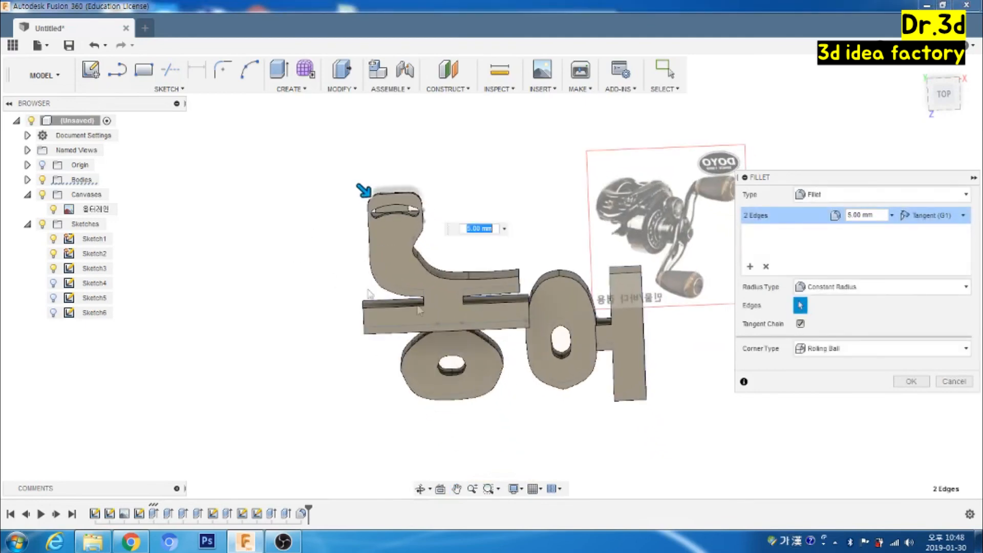
pyautogui.click(912, 382)
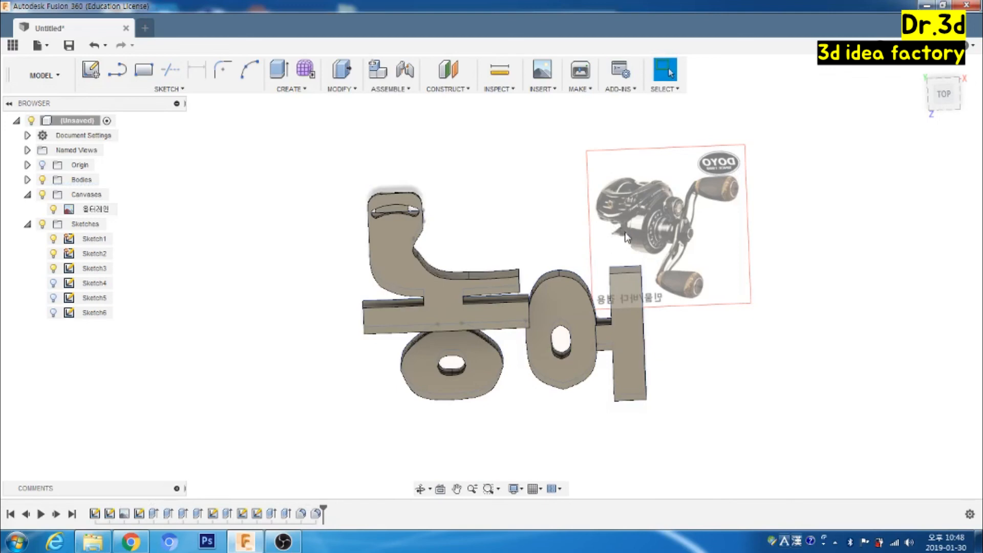
# Step: Show the list of bodies and examine the joined "농어" model from above, back, front and side, including its slotted block and rounded tab
pyautogui.keyDown('shift'); pyautogui.moveTo(388, 219); pyautogui.dragTo(264, 323, button='middle'); pyautogui.keyUp('shift')
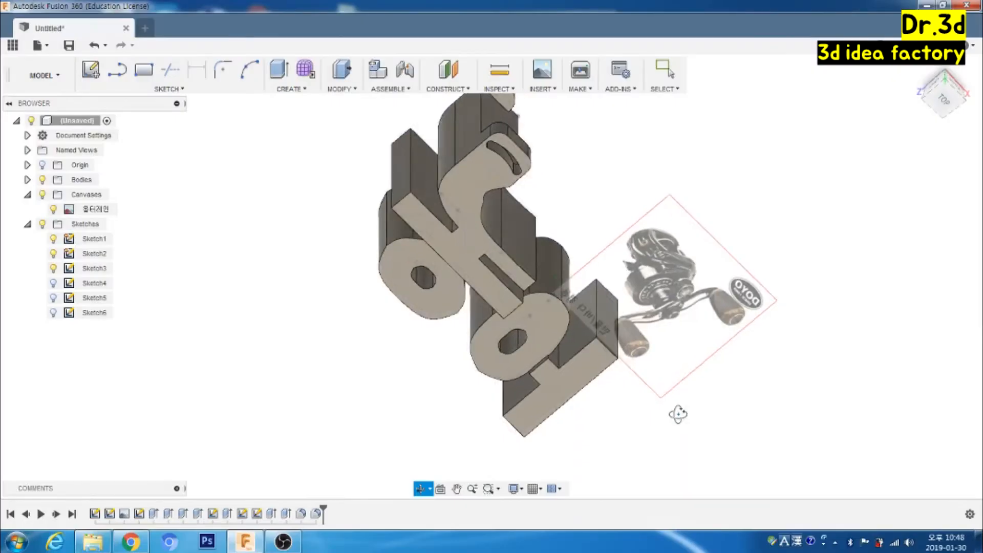
pyautogui.keyDown('shift'); pyautogui.moveTo(678, 413); pyautogui.dragTo(631, 386, button='middle'); pyautogui.keyUp('shift')
pyautogui.press('Escape')
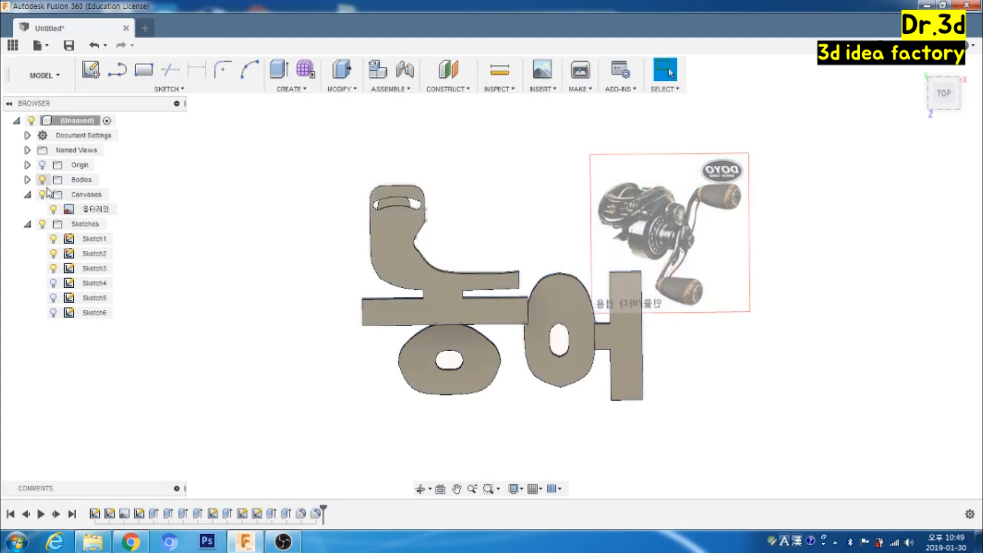
pyautogui.click(26, 181)
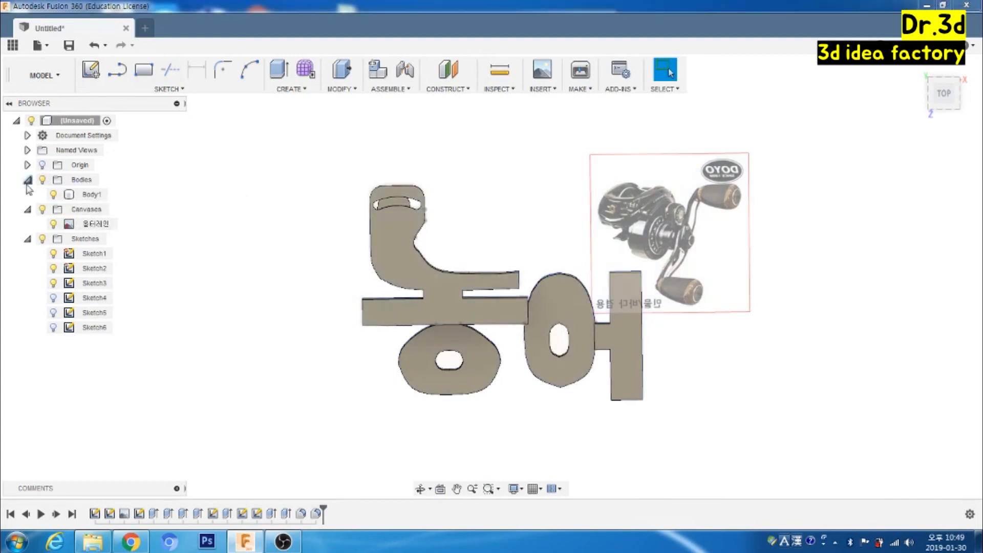
pyautogui.click(91, 195)
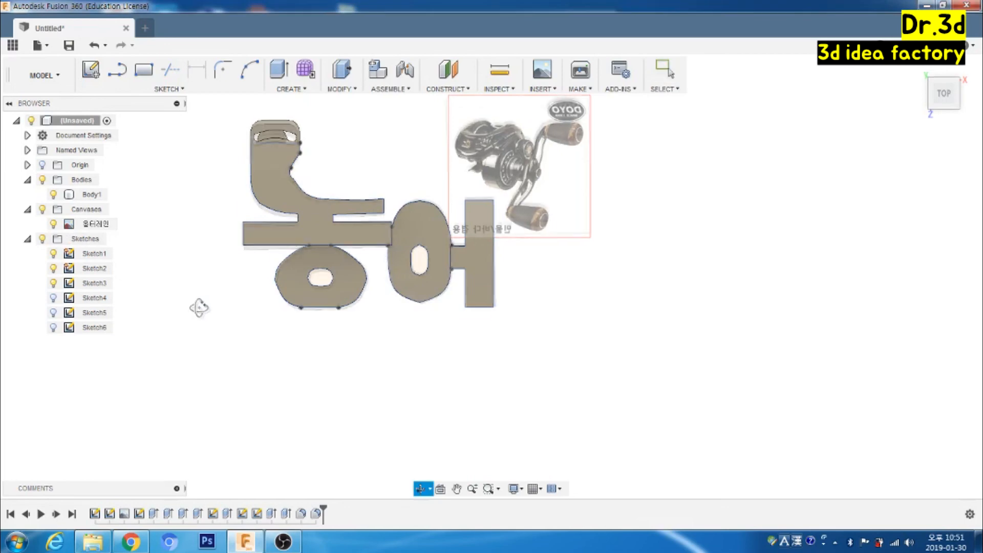
pyautogui.keyDown('shift'); pyautogui.moveTo(197, 307); pyautogui.dragTo(211, 390, button='middle'); pyautogui.keyUp('shift')
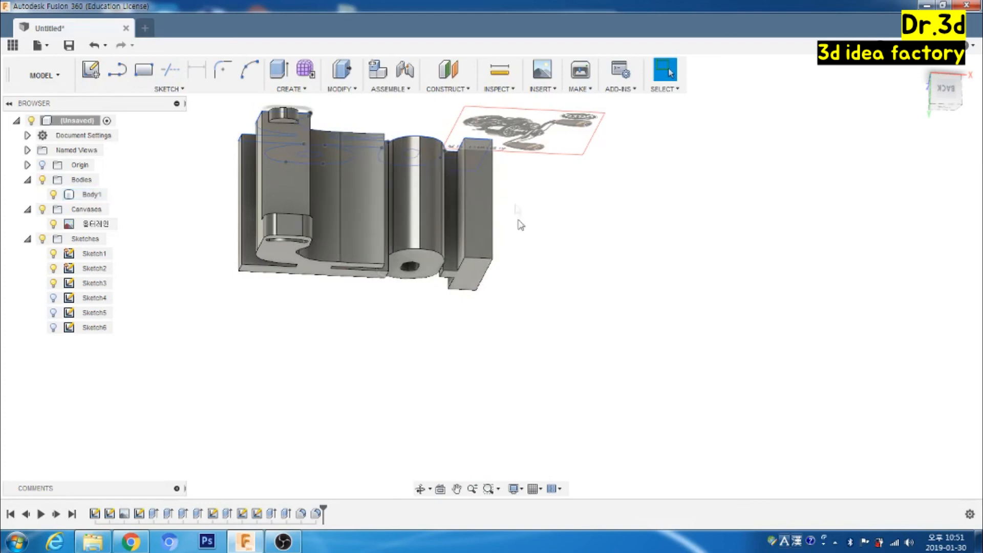
pyautogui.keyDown('shift'); pyautogui.moveTo(541, 340); pyautogui.dragTo(535, 171, button='middle'); pyautogui.keyUp('shift')
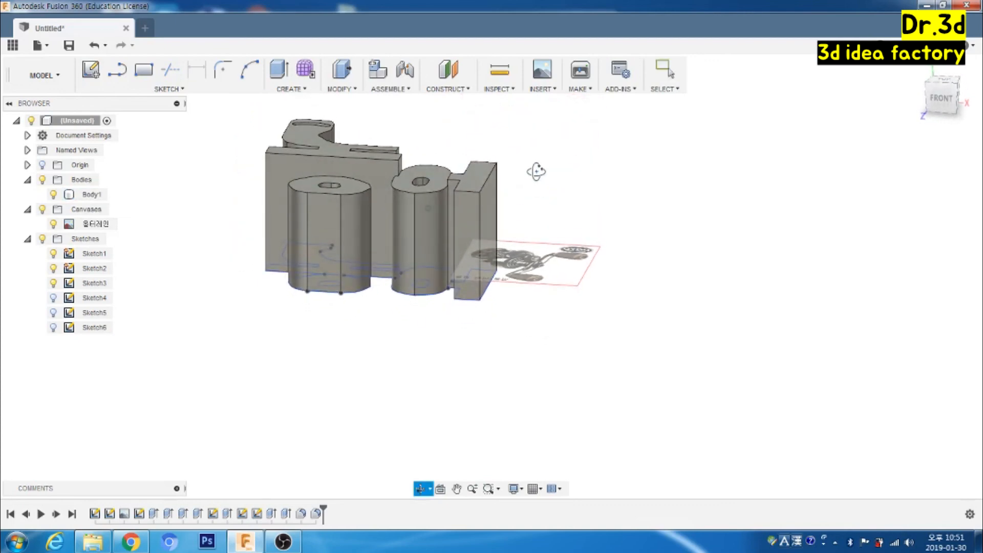
pyautogui.keyDown('shift'); pyautogui.moveTo(255, 359); pyautogui.dragTo(383, 342, button='middle'); pyautogui.keyUp('shift')
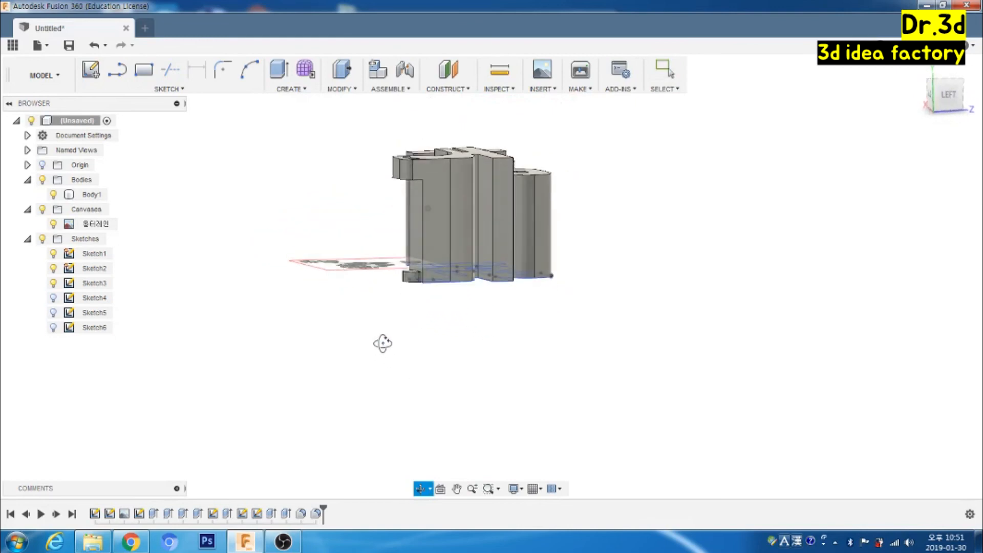